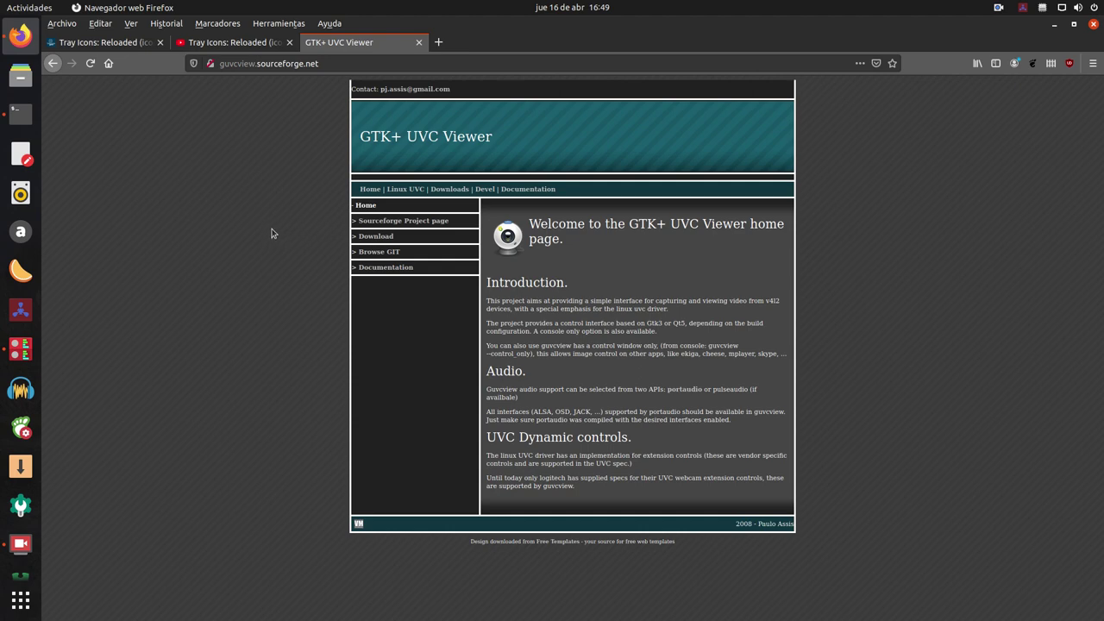
# Look over the Tray Icons: Reloaded video page on YouTube, and minimize the browser to show the desktop.
pyautogui.click(229, 47)
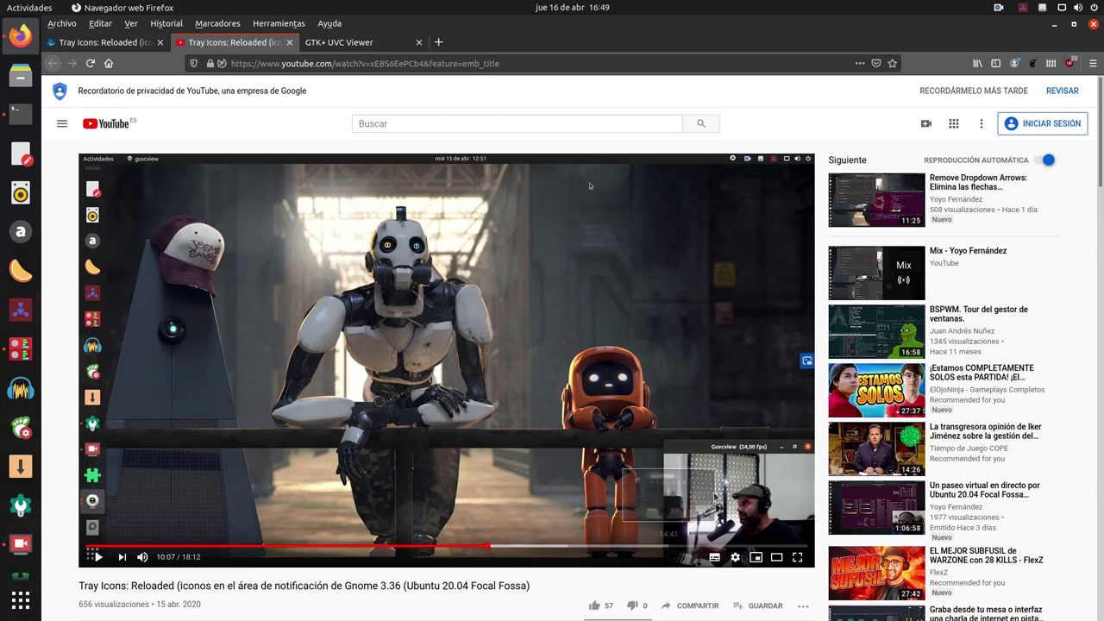
pyautogui.scroll(-1, 447, 345)
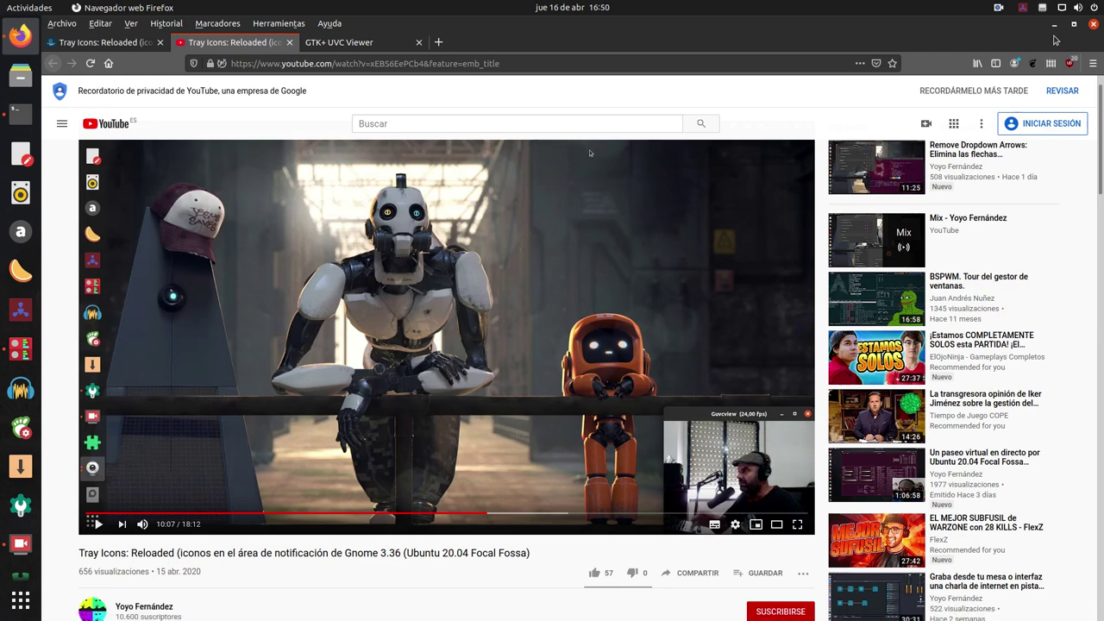
pyautogui.click(1054, 24)
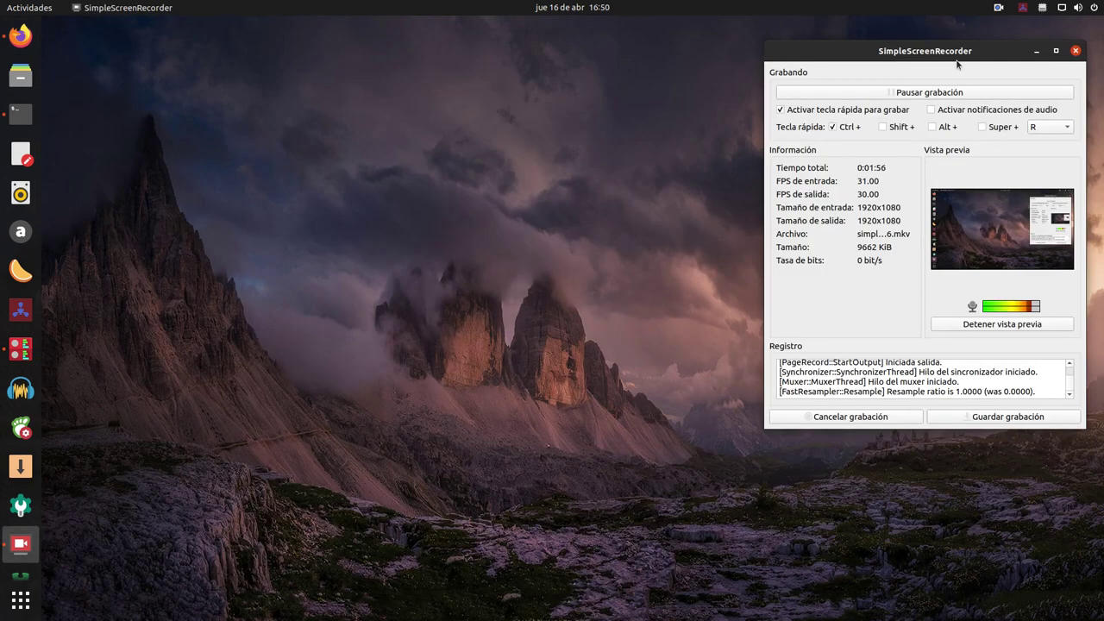
pyautogui.moveTo(956, 53); pyautogui.dragTo(955, 46)
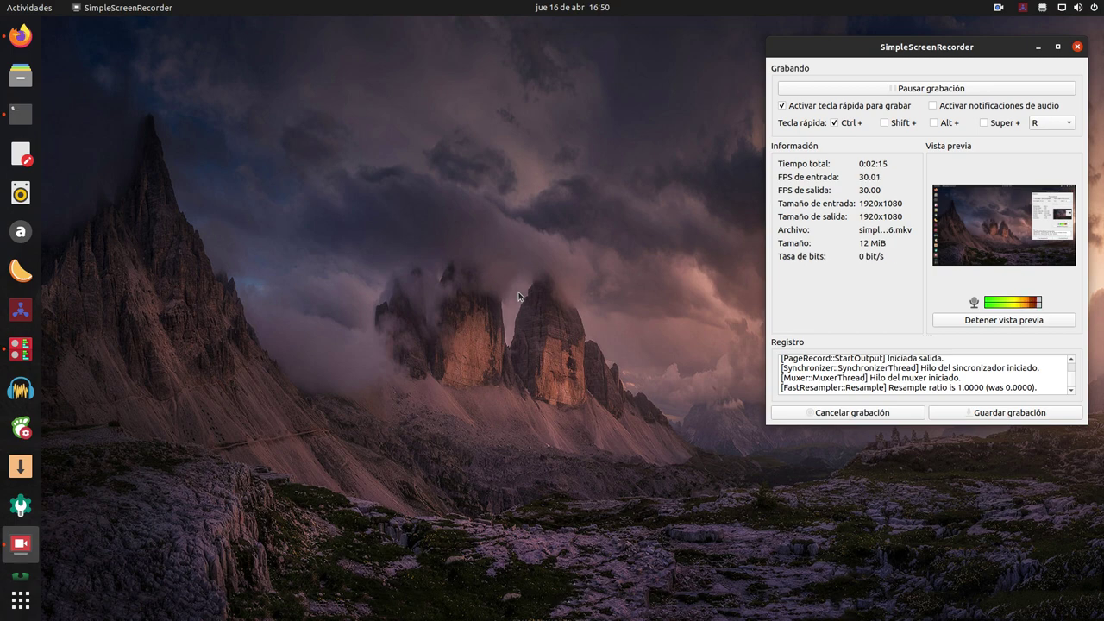
# Switch to Firefox to view the GTK+ UVC Viewer home page, and minimize the browser again.
pyautogui.click(23, 39)
pyautogui.click(371, 51)
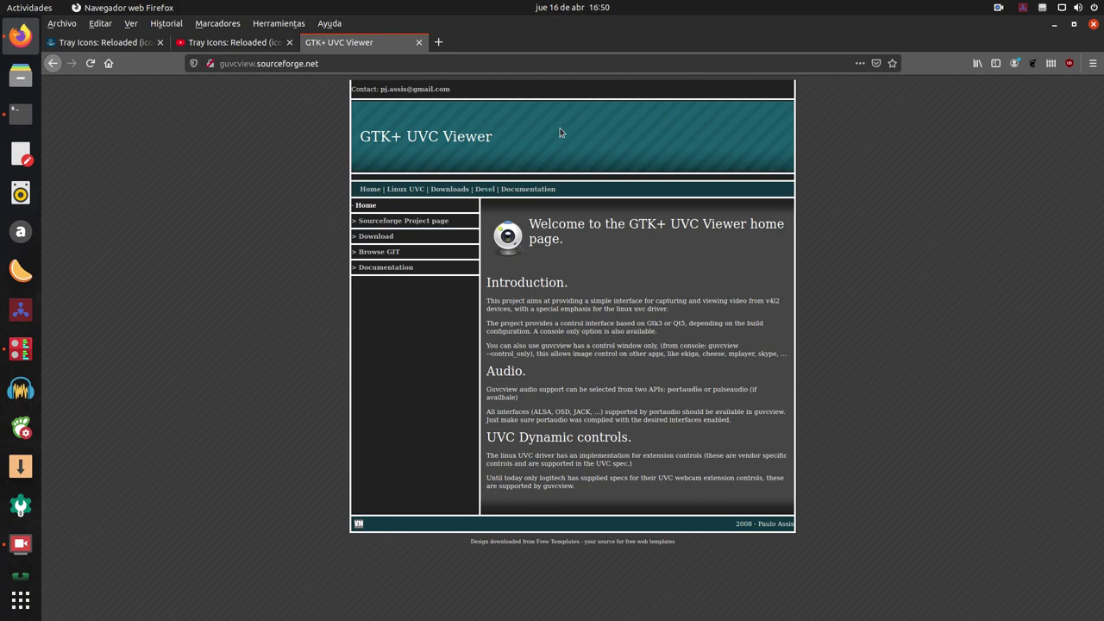
pyautogui.click(1074, 25)
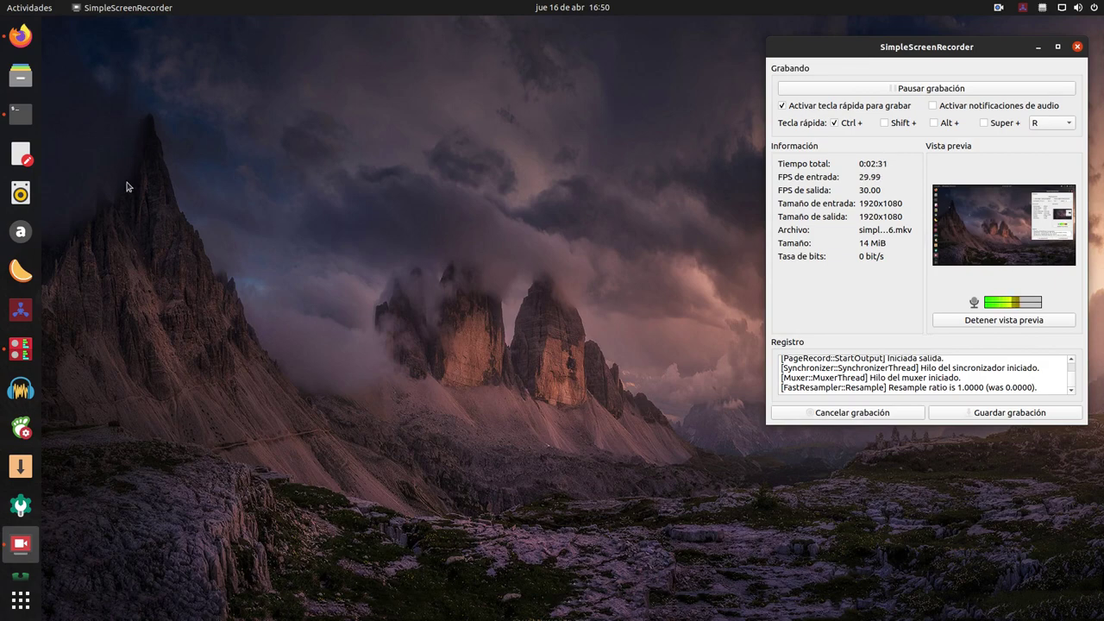
# Switch to the terminal and run "sudo apt install guvcview", entering the account password for sudo.
pyautogui.click(33, 10)
pyautogui.click(310, 220)
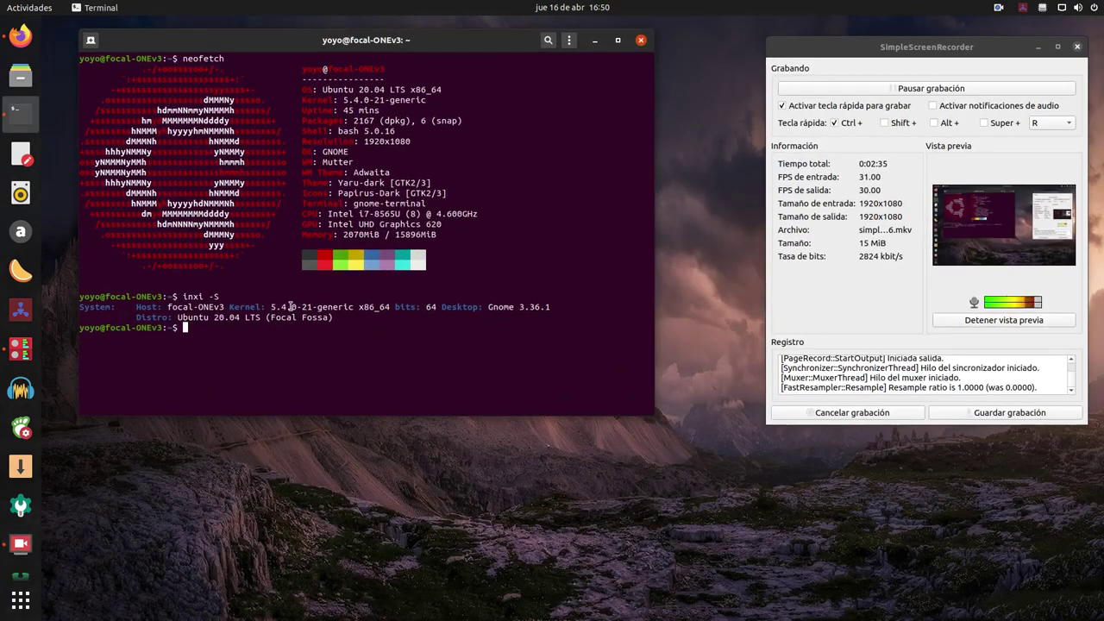
pyautogui.write('sudo apt')
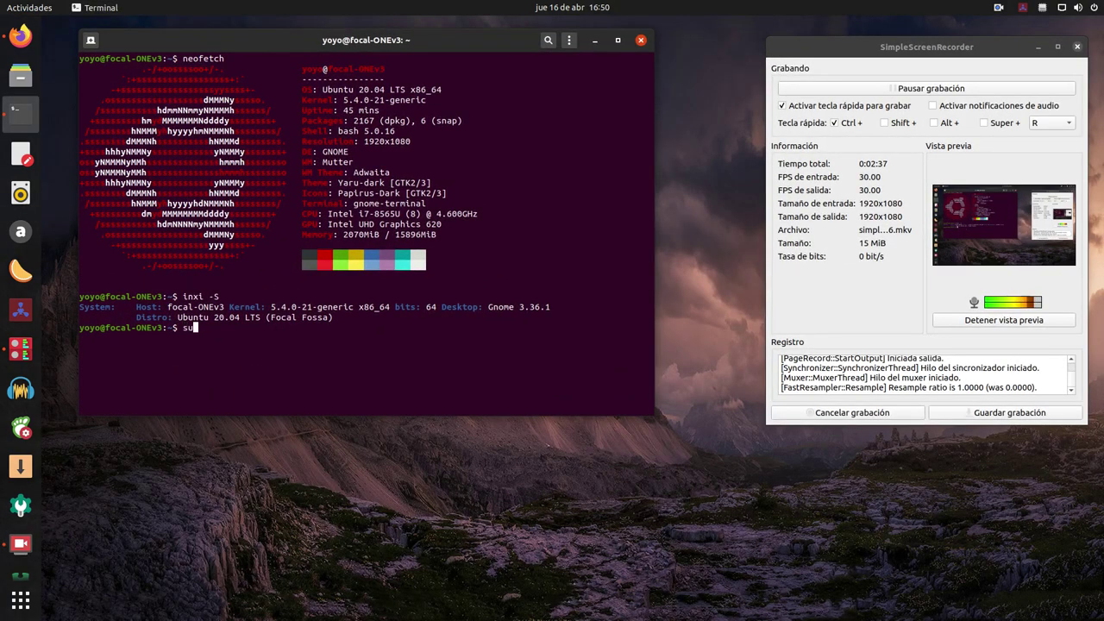
pyautogui.write(' install guvcview')
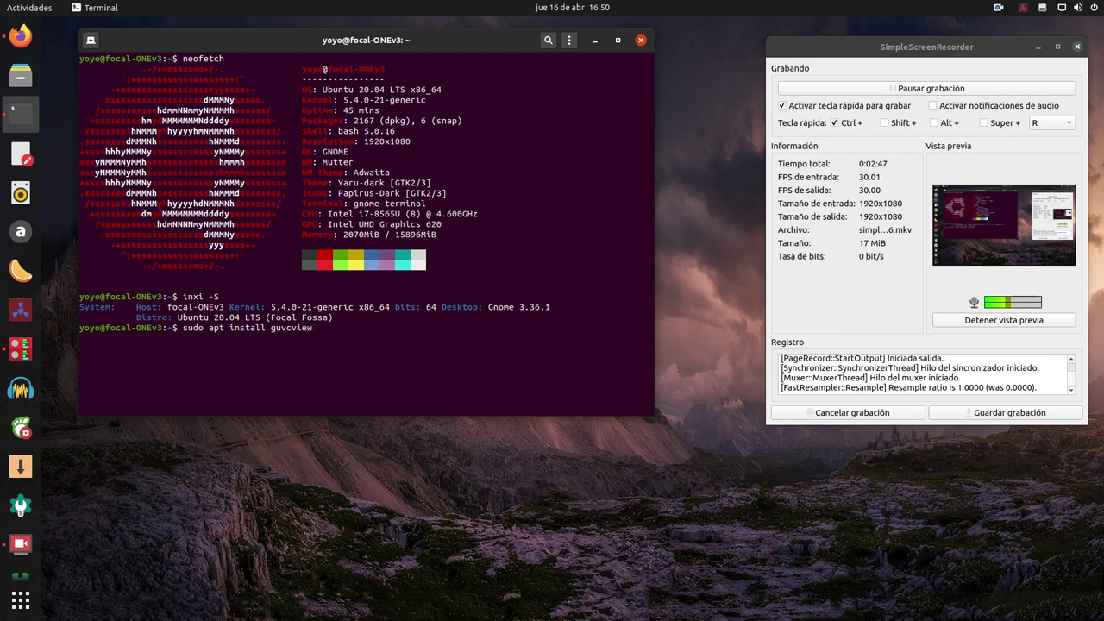
pyautogui.press('Return')
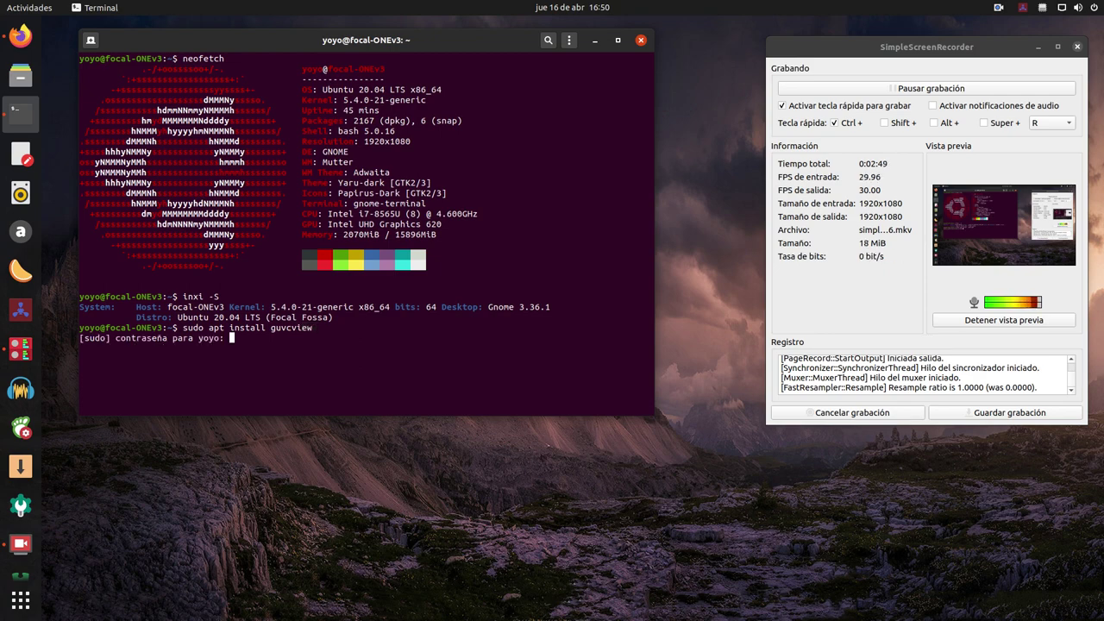
pyautogui.press('Return')
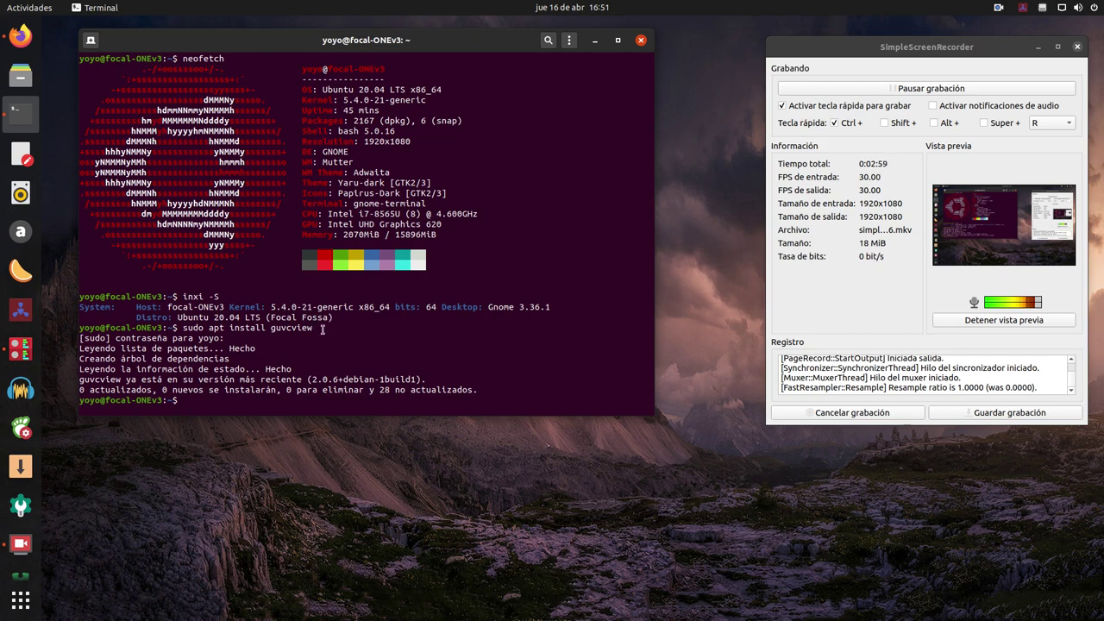
# Highlight the guvcview install command and the package version line in the terminal output.
pyautogui.moveTo(323, 329); pyautogui.dragTo(183, 329)
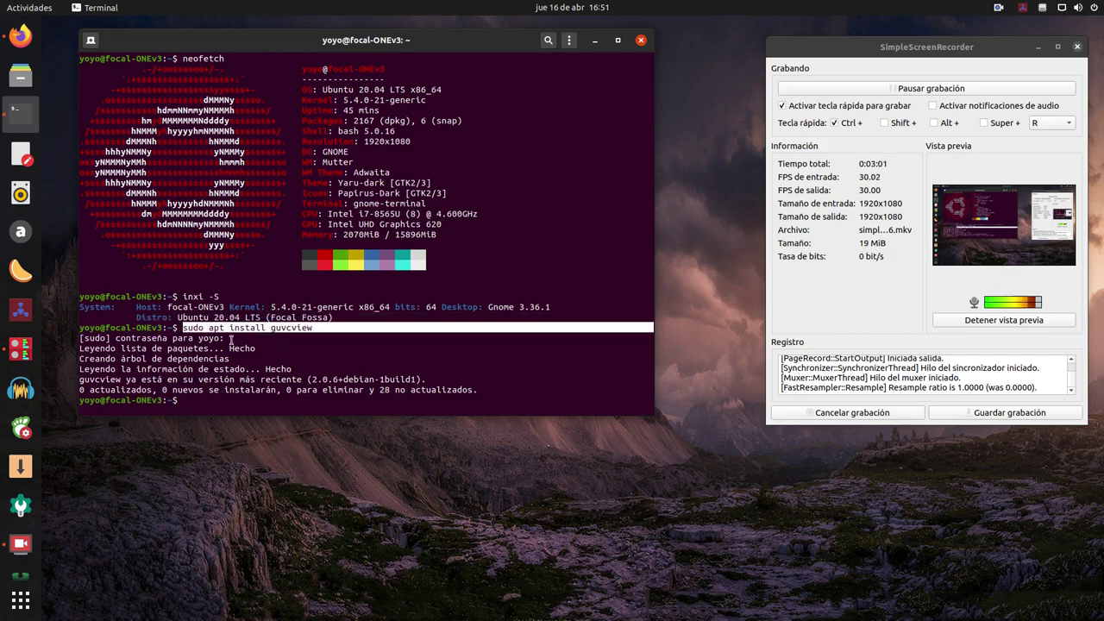
pyautogui.click(263, 351)
pyautogui.moveTo(427, 379); pyautogui.dragTo(79, 379)
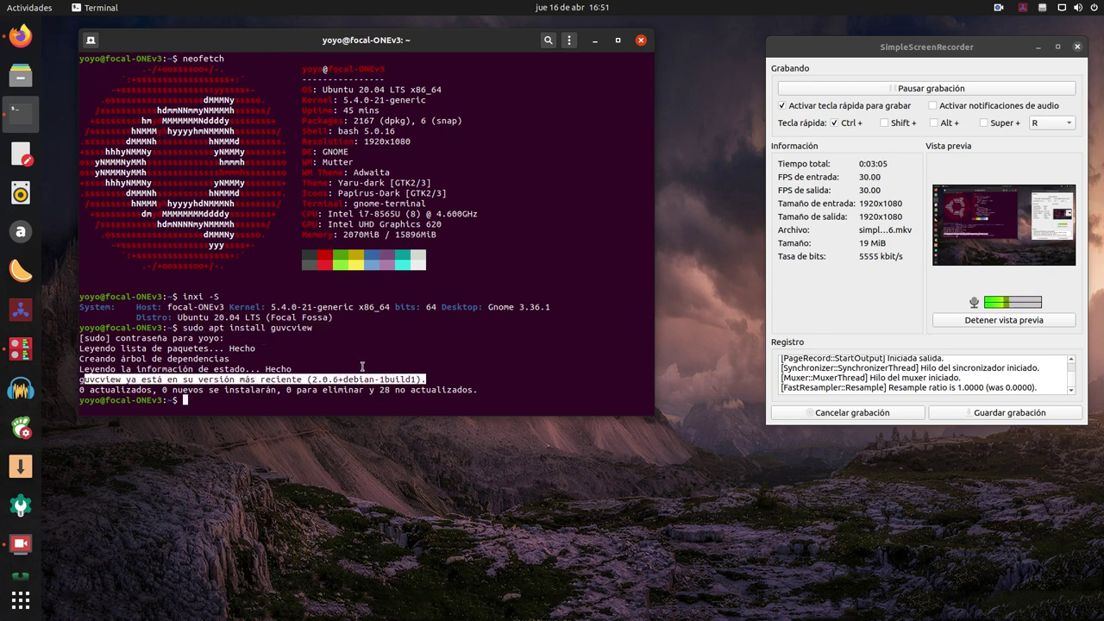
# Minimize the terminal and SimpleScreenRecorder windows, and launch guvcview by searching the applications for "gu".
pyautogui.click(594, 40)
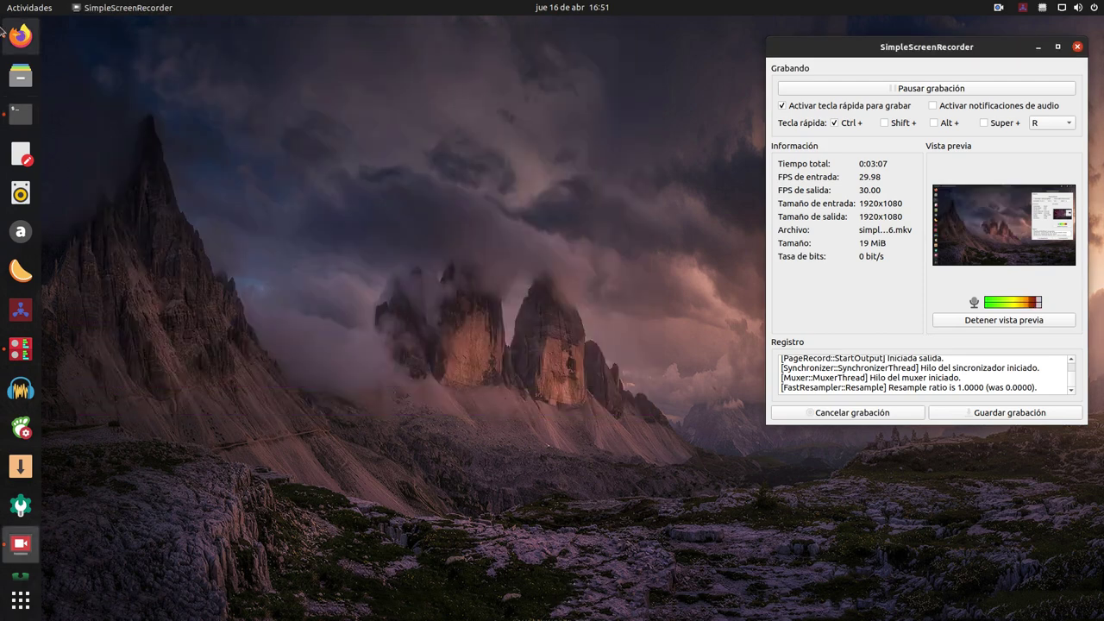
pyautogui.click(1037, 47)
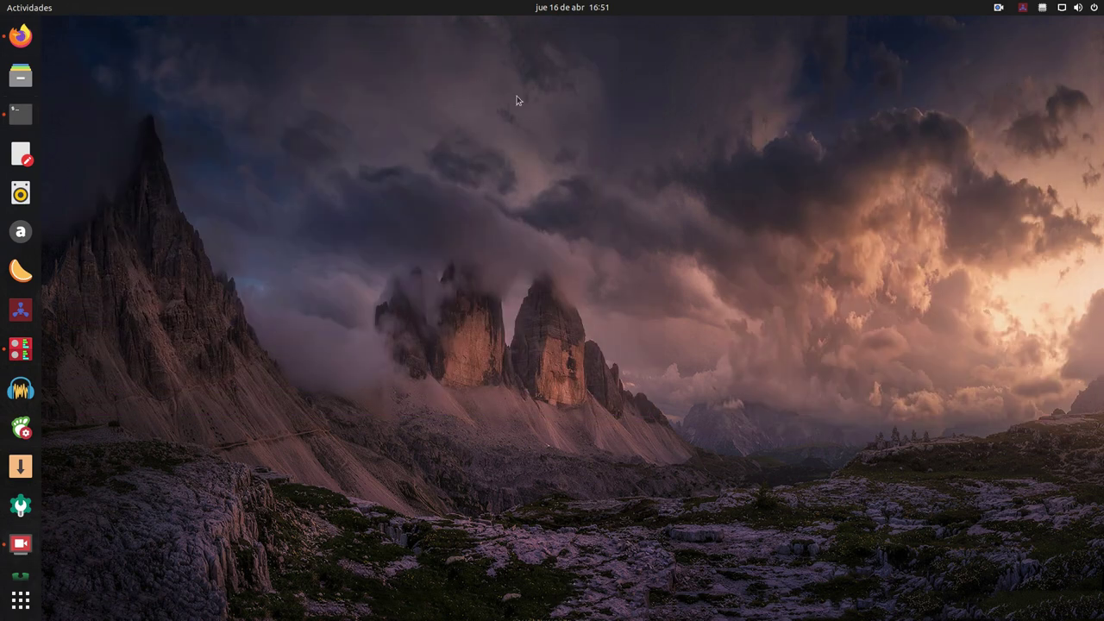
pyautogui.click(34, 9)
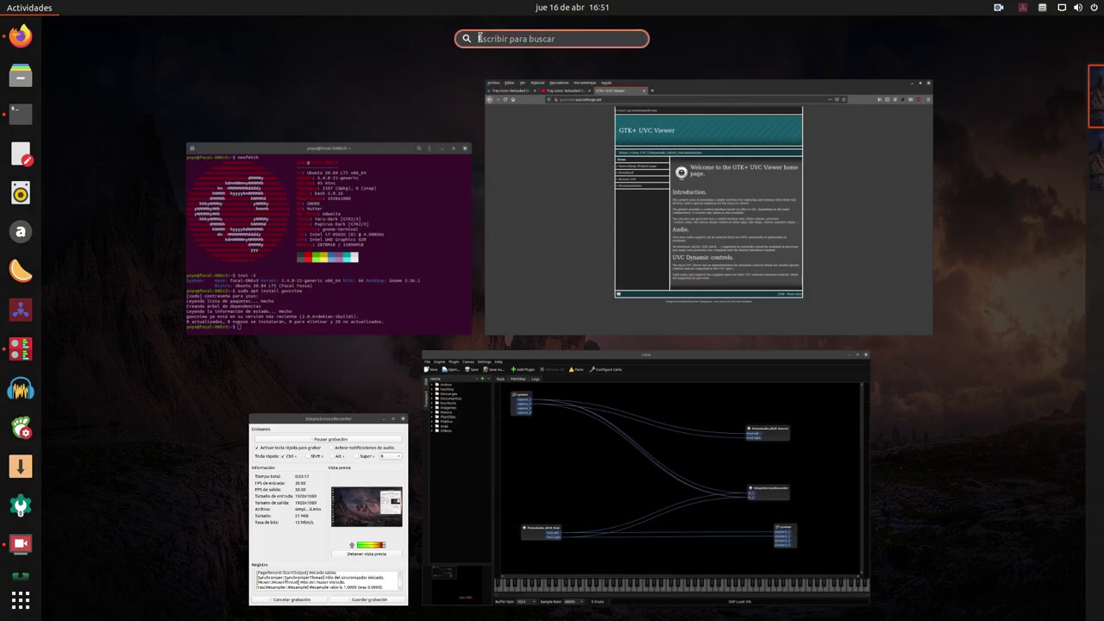
pyautogui.write('gu')
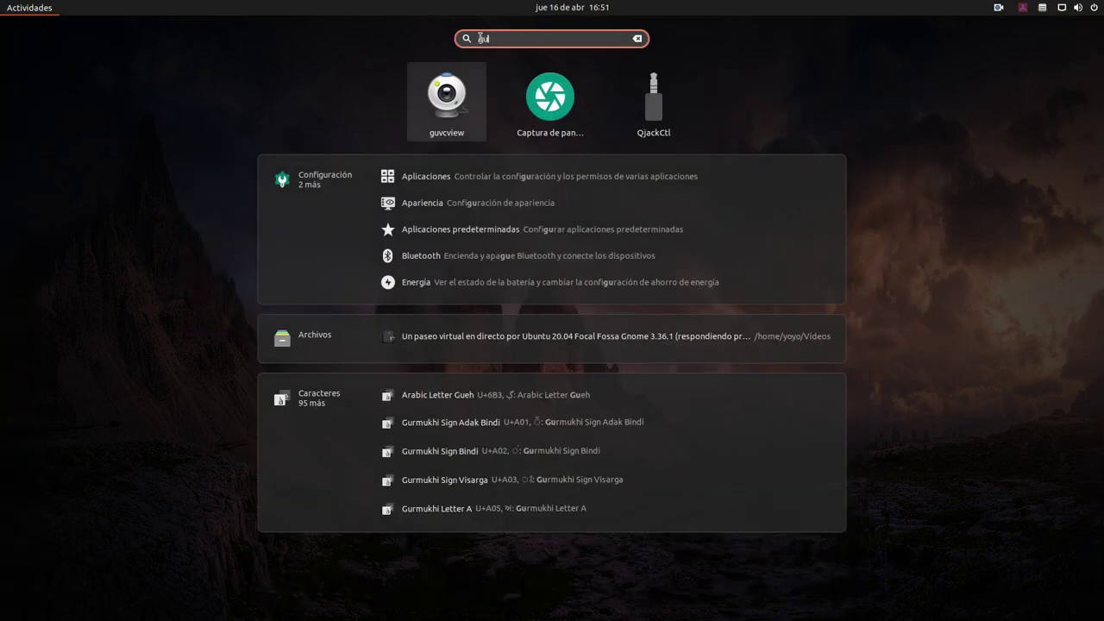
pyautogui.click(441, 104)
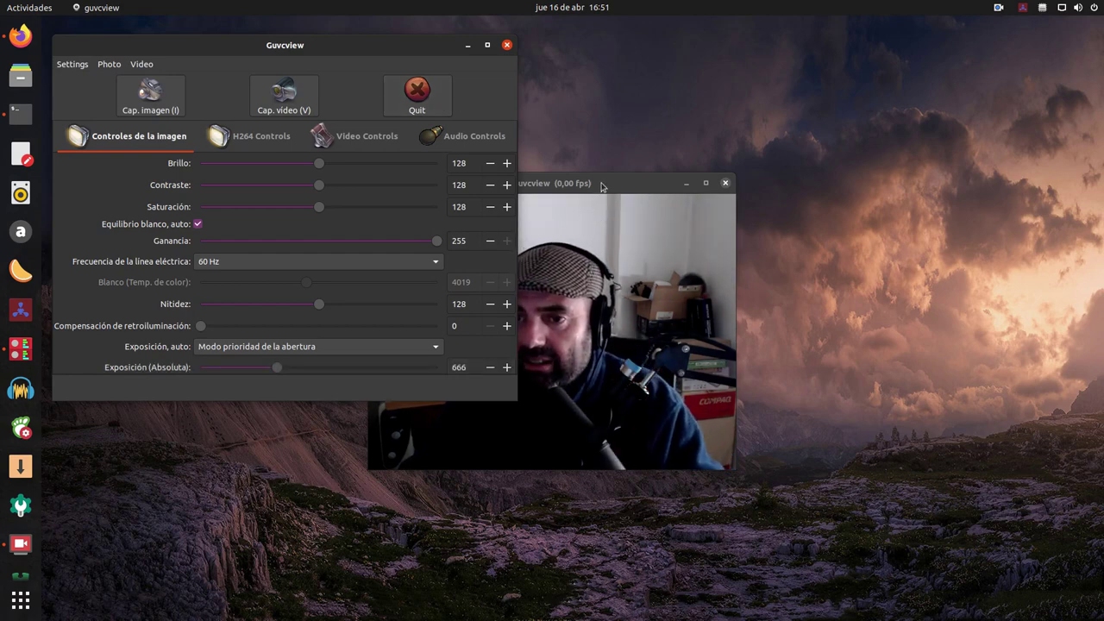
# Arrange the Guvcview controls and camera preview windows side by side, enlarging the controls window to show every image control.
pyautogui.moveTo(603, 186); pyautogui.dragTo(907, 305)
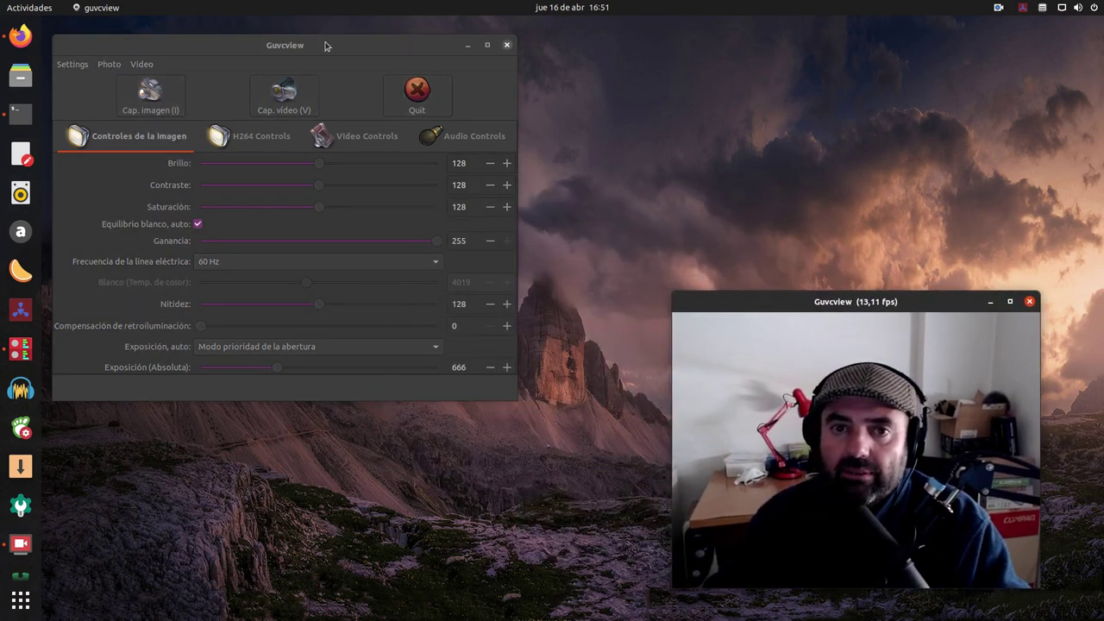
pyautogui.moveTo(326, 46); pyautogui.dragTo(371, 47)
pyautogui.moveTo(888, 305); pyautogui.dragTo(909, 297)
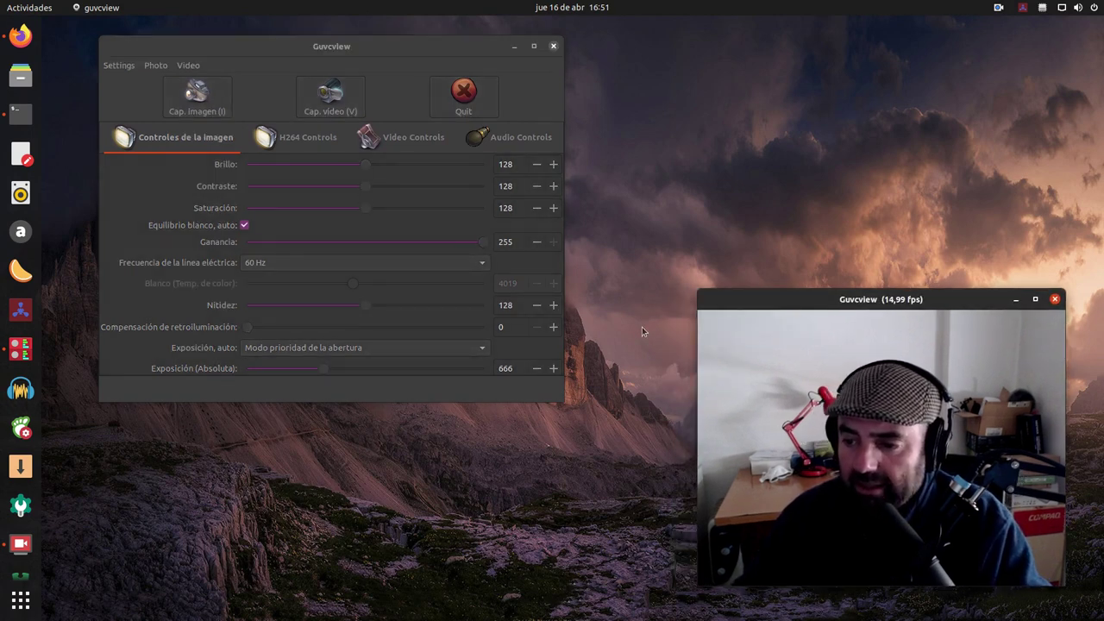
pyautogui.moveTo(563, 402); pyautogui.dragTo(669, 563)
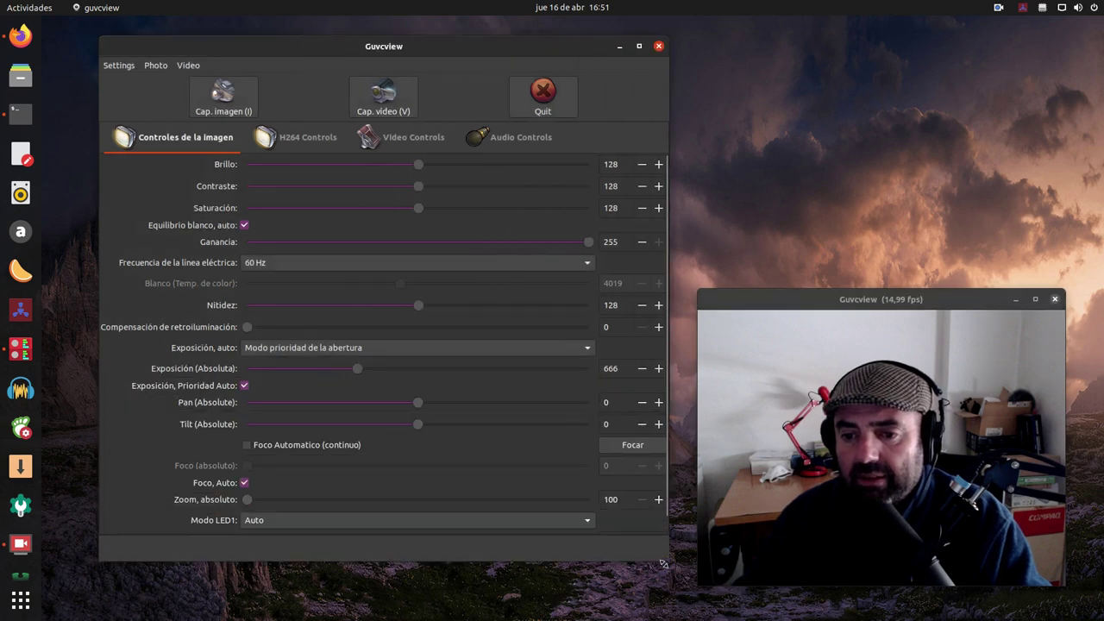
pyautogui.moveTo(877, 298); pyautogui.dragTo(904, 312)
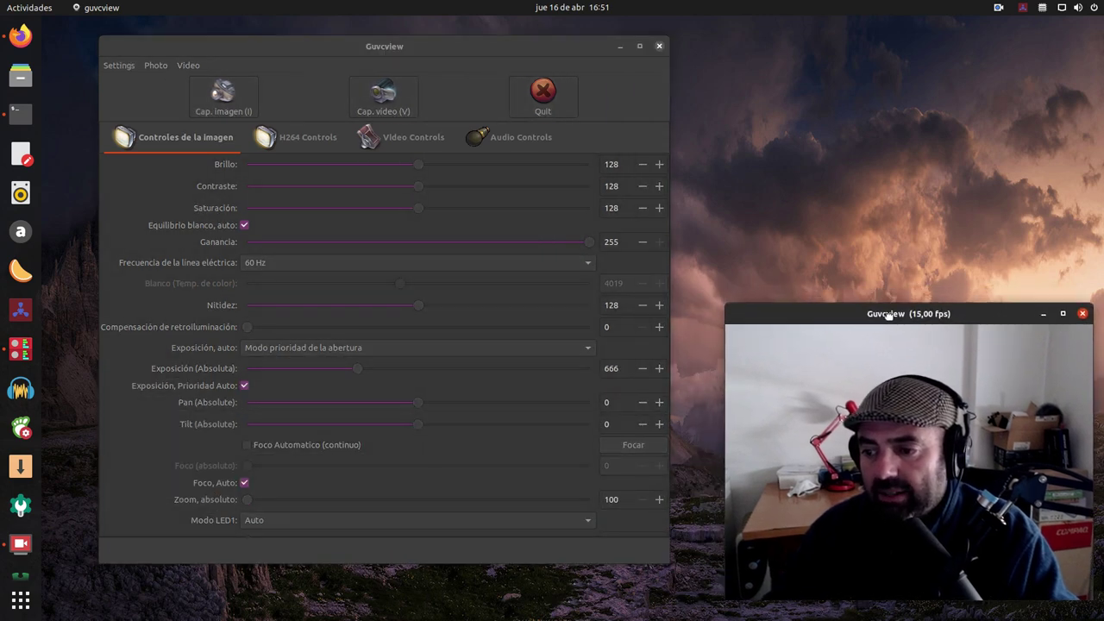
pyautogui.moveTo(391, 49); pyautogui.dragTo(349, 38)
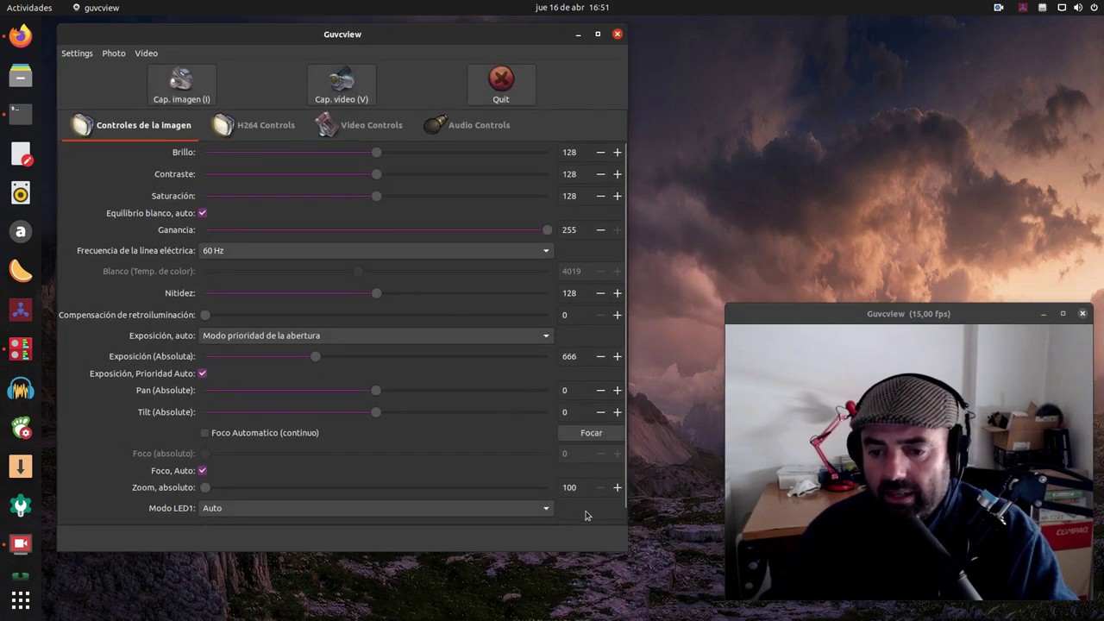
pyautogui.moveTo(624, 549); pyautogui.dragTo(673, 610)
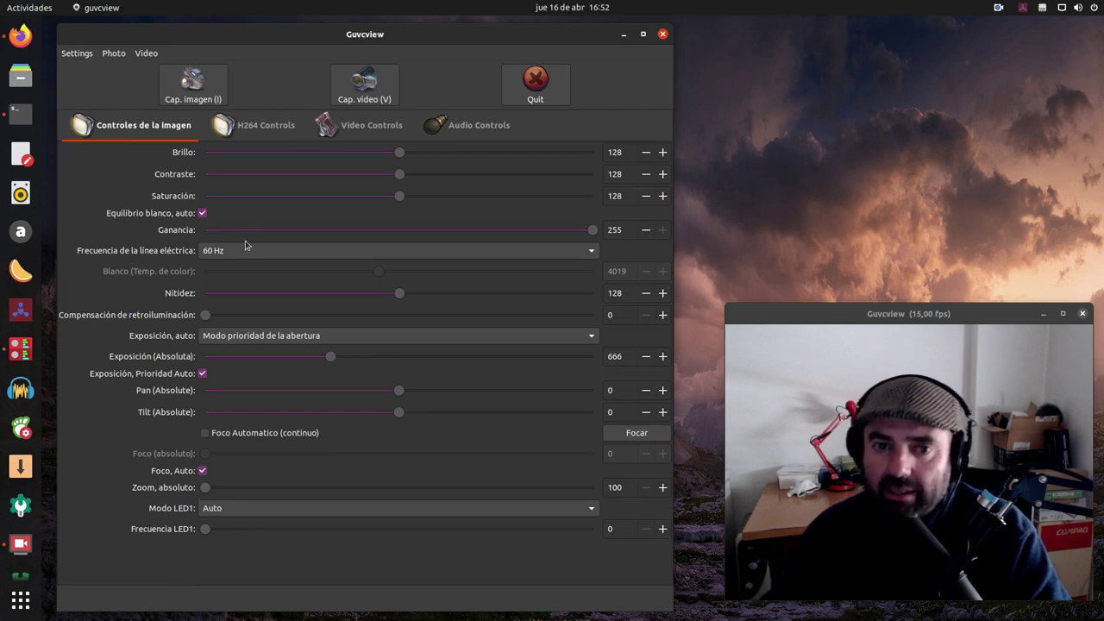
# Review all the H264 encoder settings, from the rate control mode down to the leaky bucket size.
pyautogui.click(254, 129)
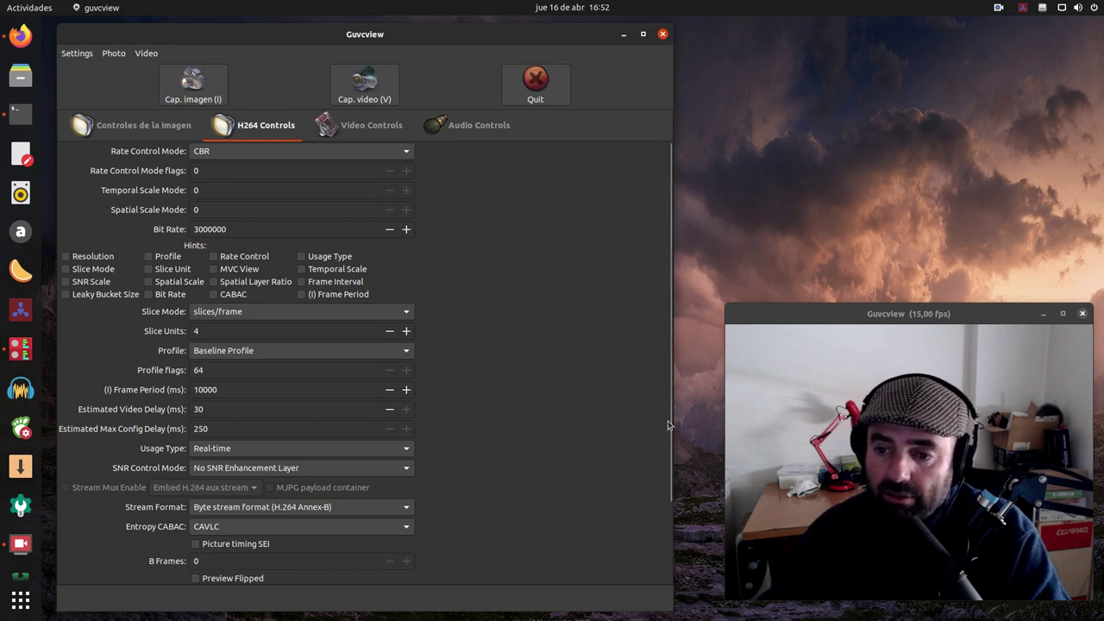
pyautogui.scroll(-1, 673, 487)
pyautogui.moveTo(673, 487); pyautogui.dragTo(680, 589)
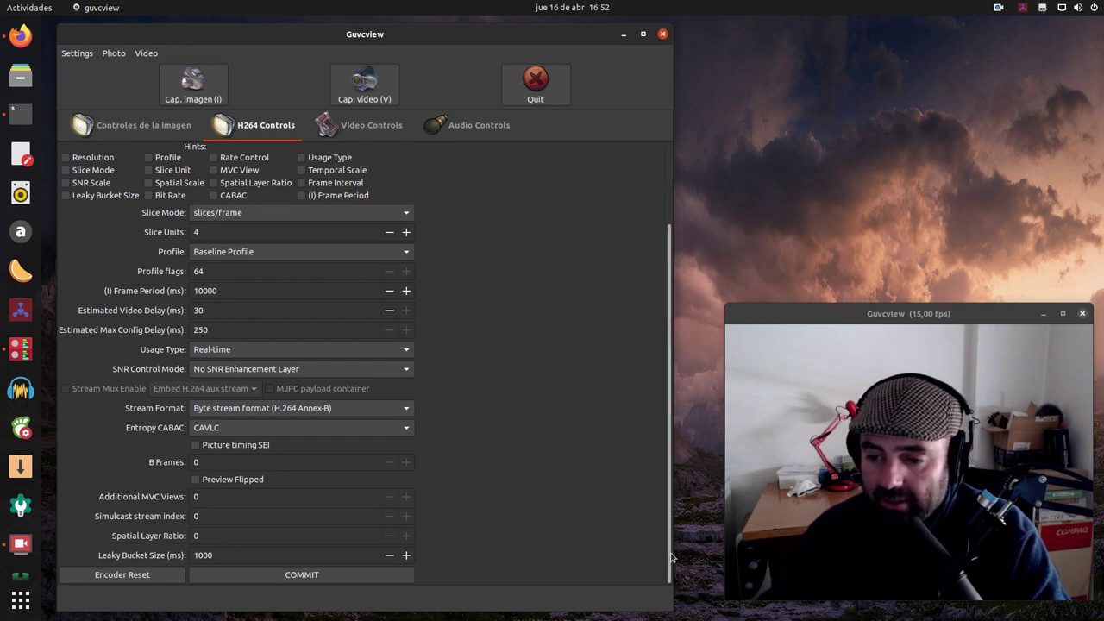
pyautogui.scroll(3, 670, 559)
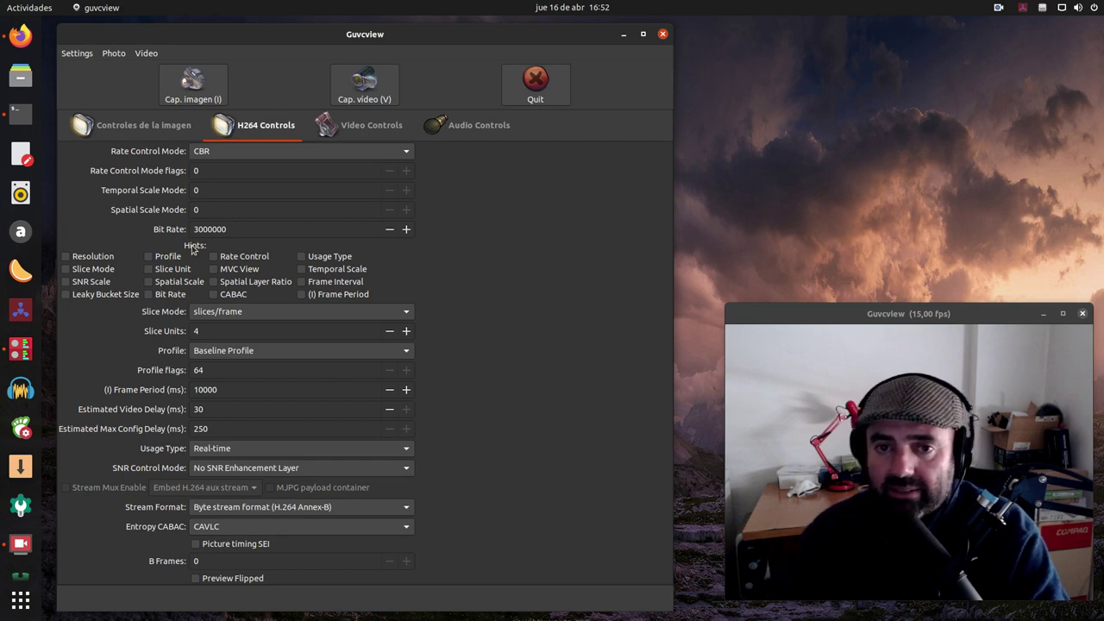
# Review the frame rates offered for the webcam in the video controls, without changing the selection.
pyautogui.click(376, 129)
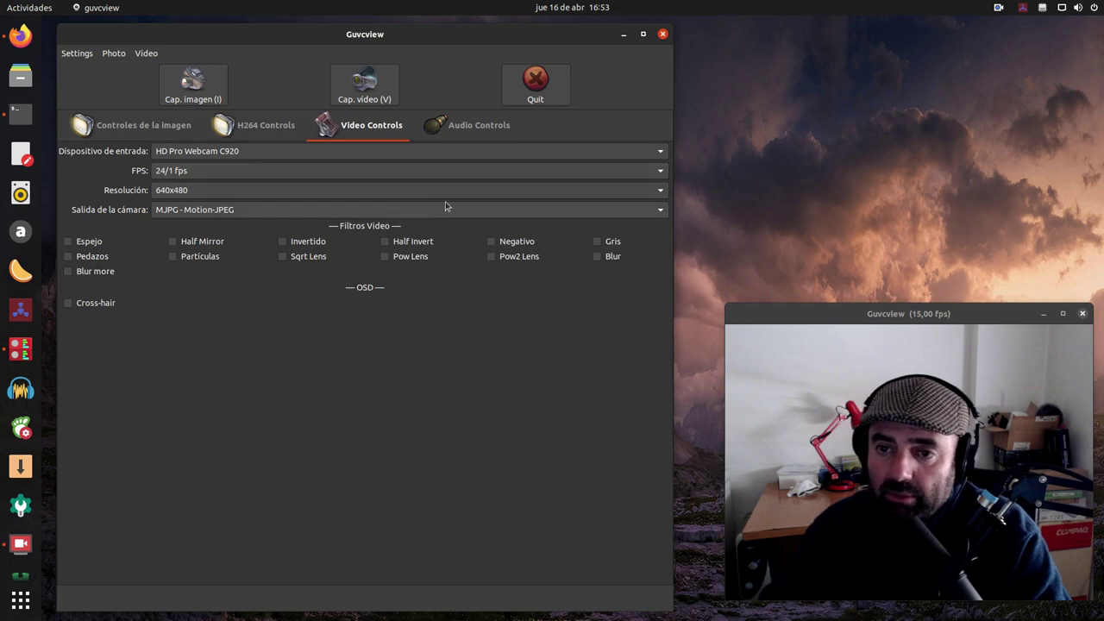
pyautogui.click(339, 176)
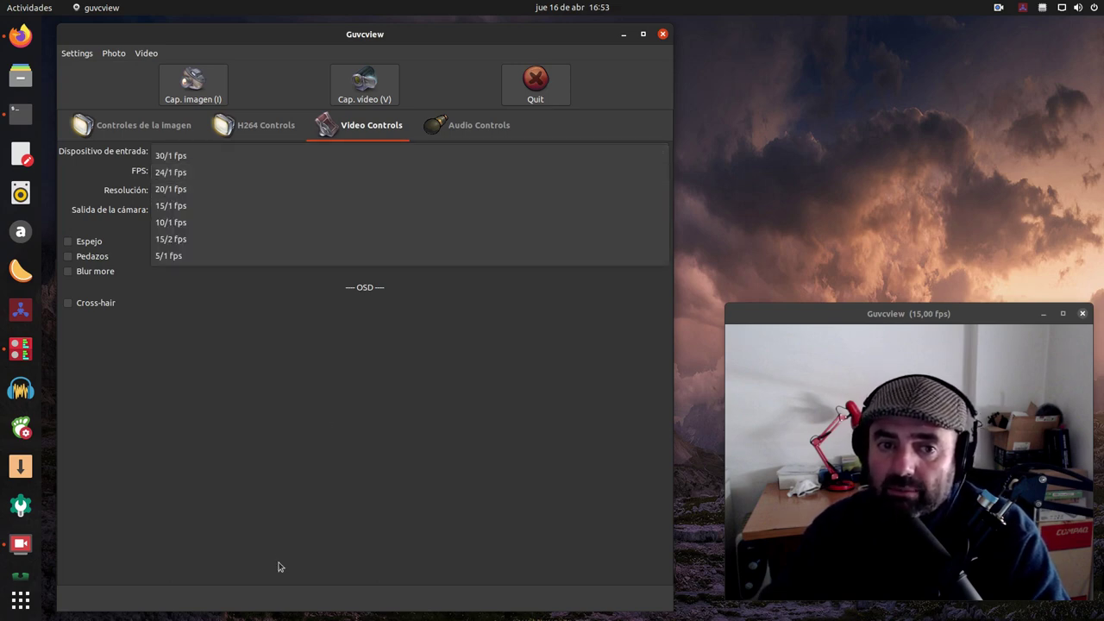
pyautogui.click(313, 475)
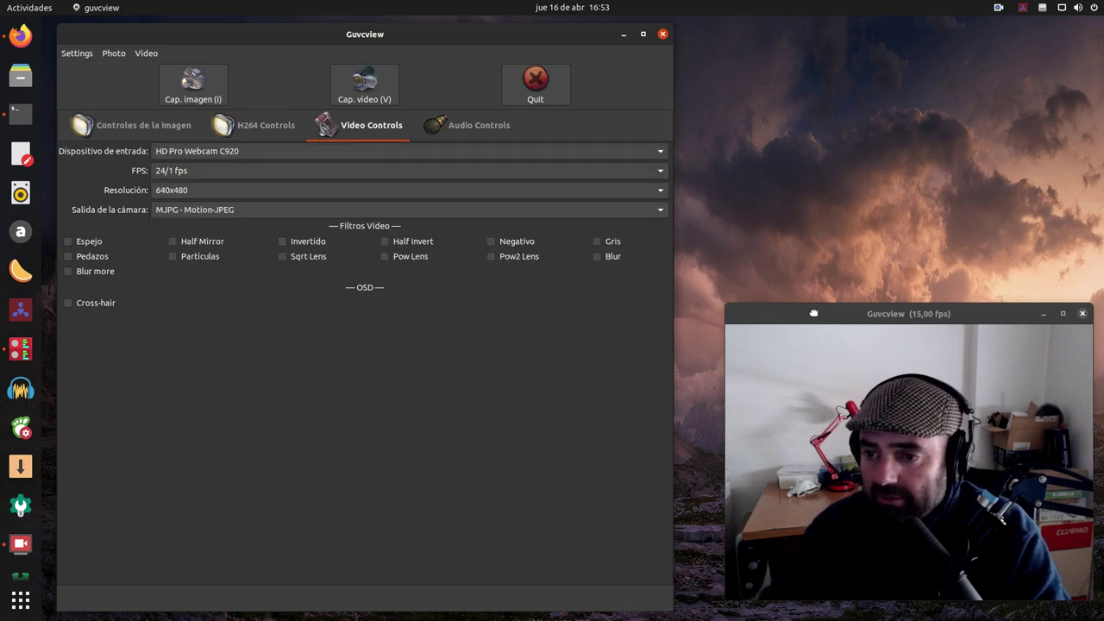
# Enlarge the camera preview window, move it beside the video controls, and bring the controls window to the front.
pyautogui.moveTo(813, 313); pyautogui.dragTo(476, 206)
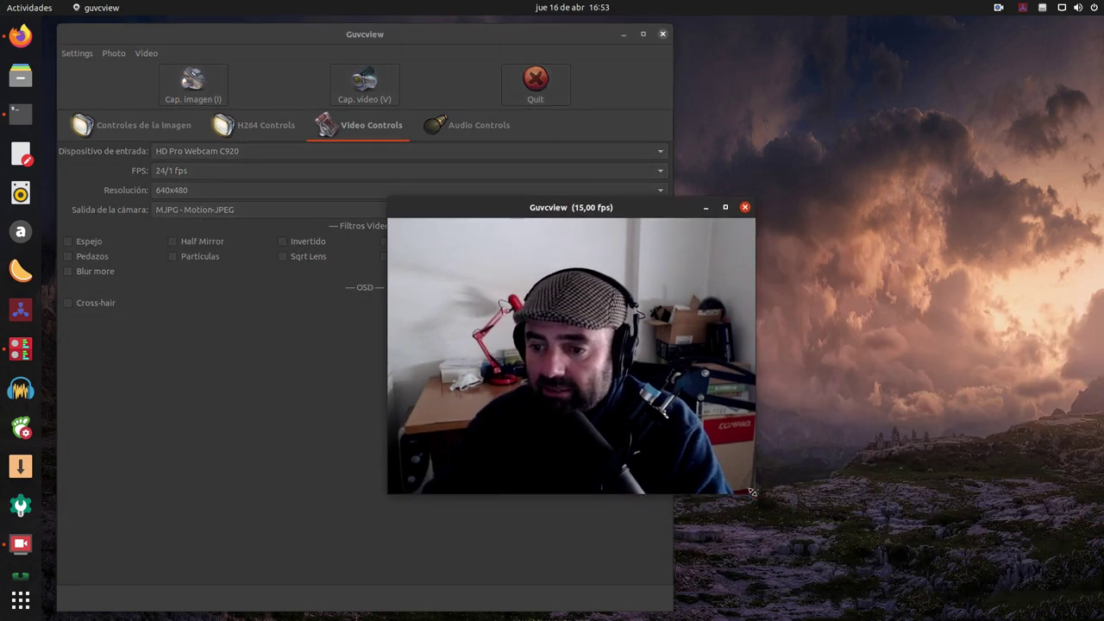
pyautogui.moveTo(751, 492); pyautogui.dragTo(850, 558)
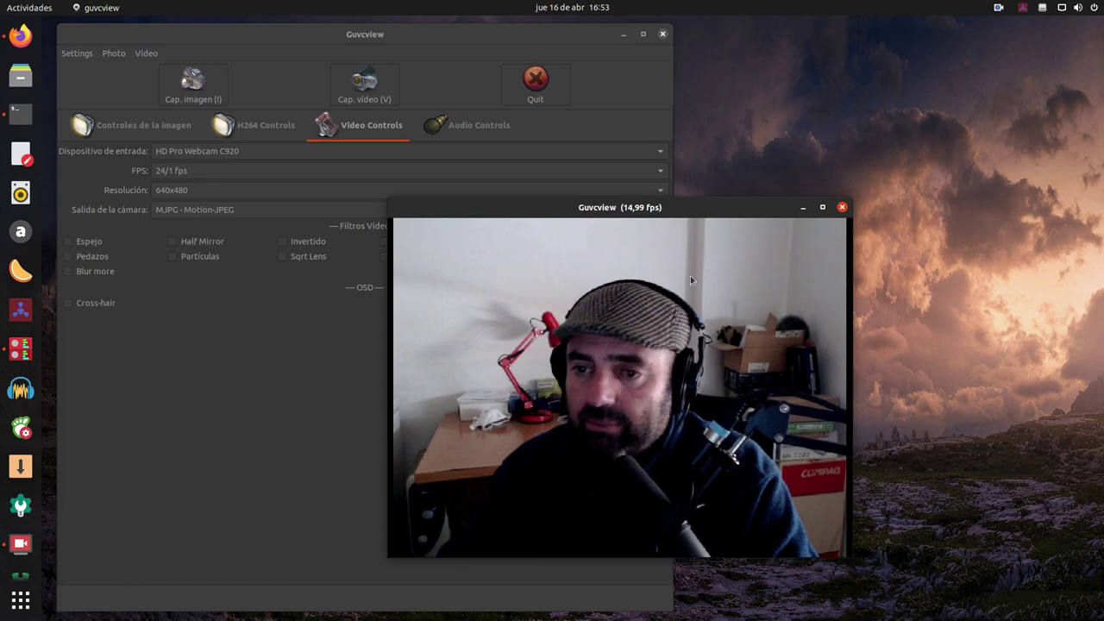
pyautogui.moveTo(690, 280); pyautogui.dragTo(887, 299)
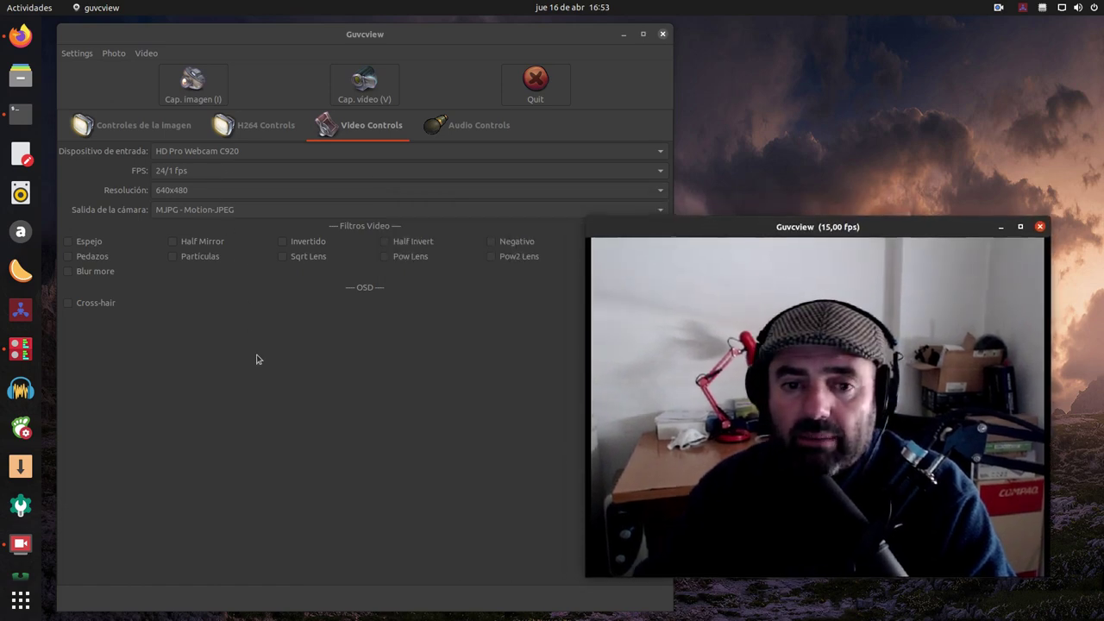
pyautogui.click(258, 369)
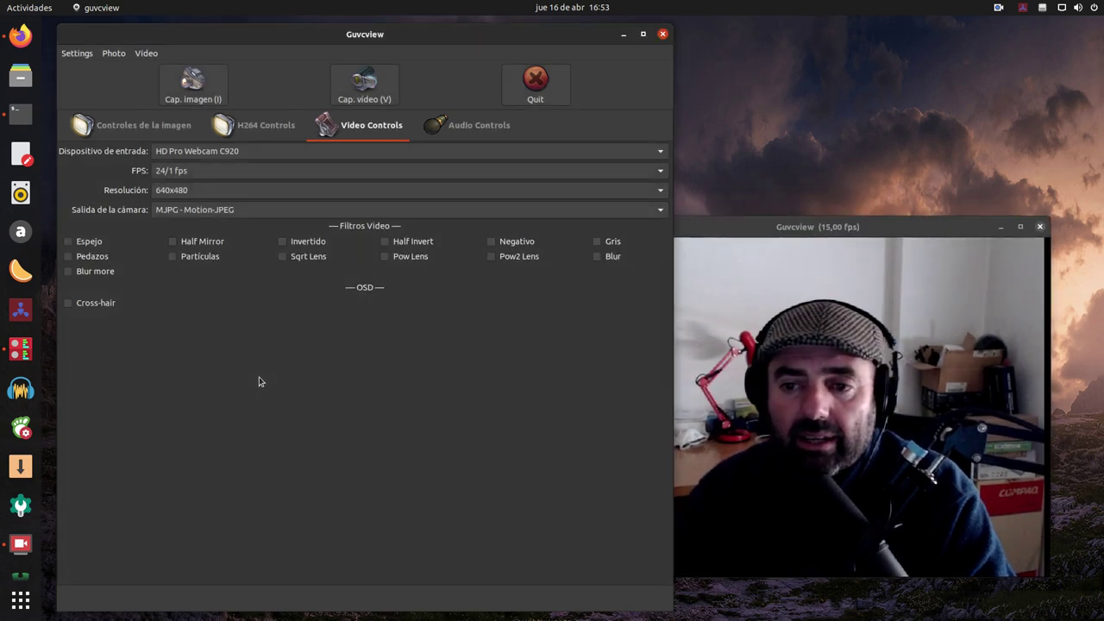
# Set the webcam resolution to 1280x720 and move the enlarged camera preview partly off the controls window.
pyautogui.click(190, 195)
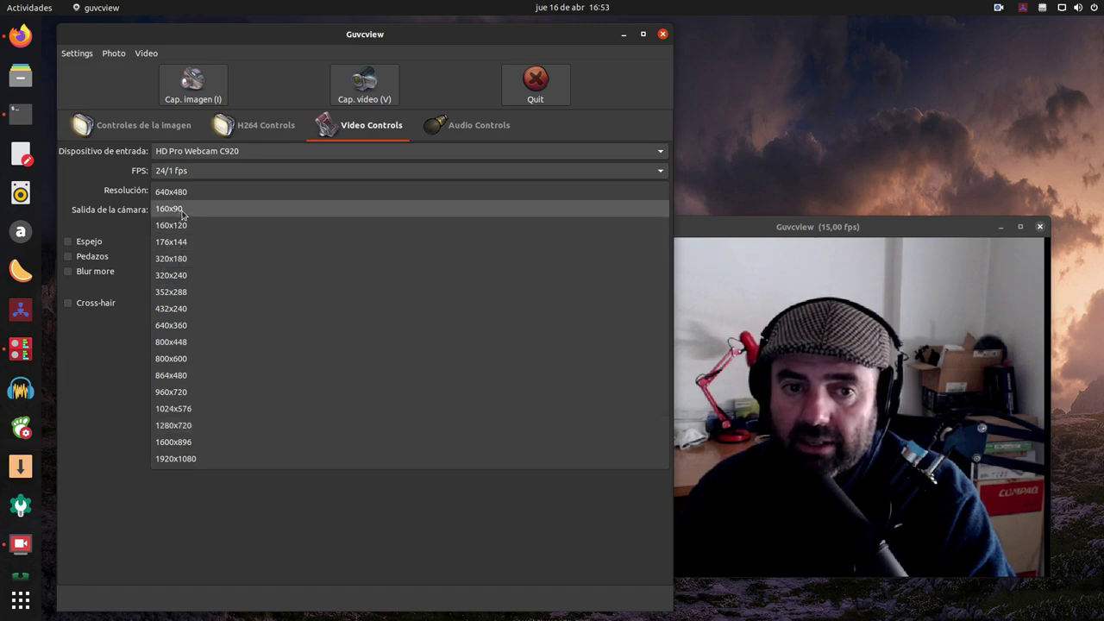
pyautogui.click(178, 425)
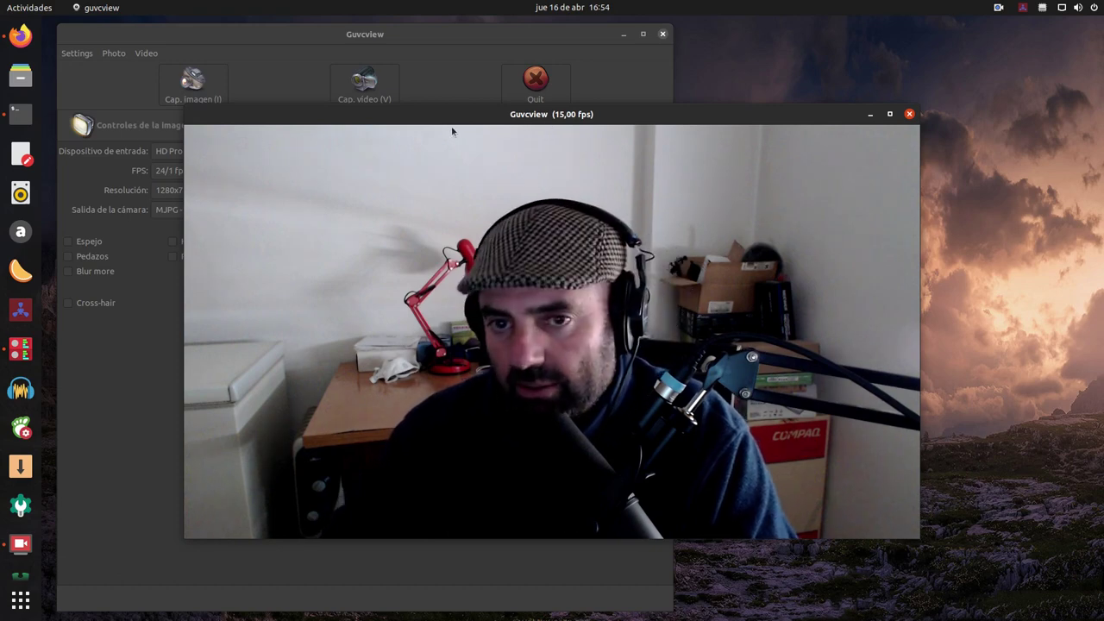
pyautogui.moveTo(447, 117); pyautogui.dragTo(561, 123)
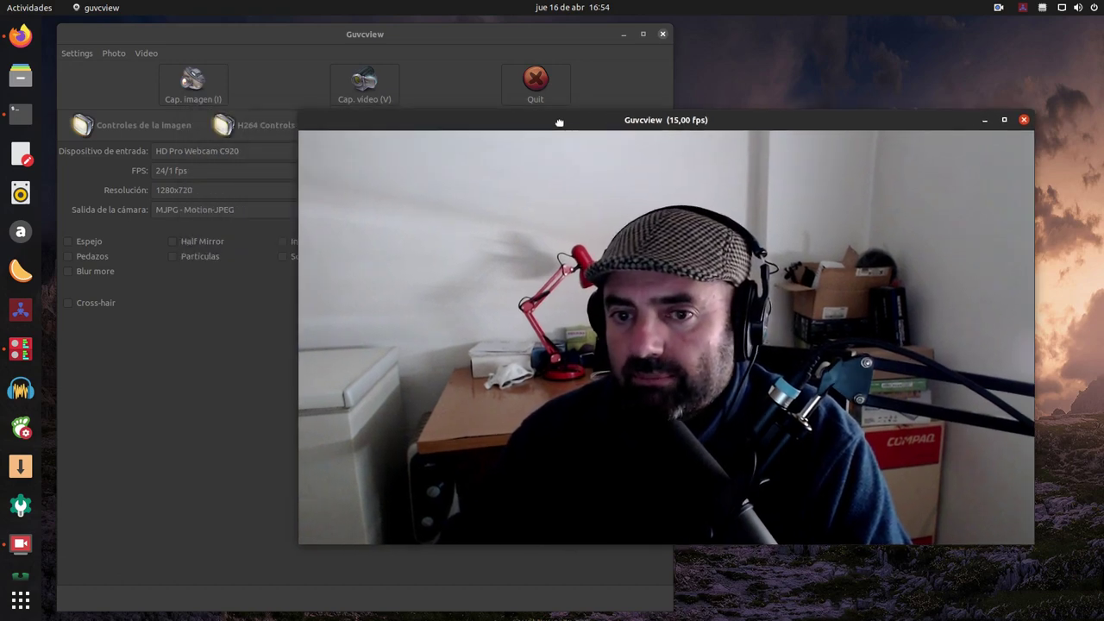
pyautogui.click(177, 410)
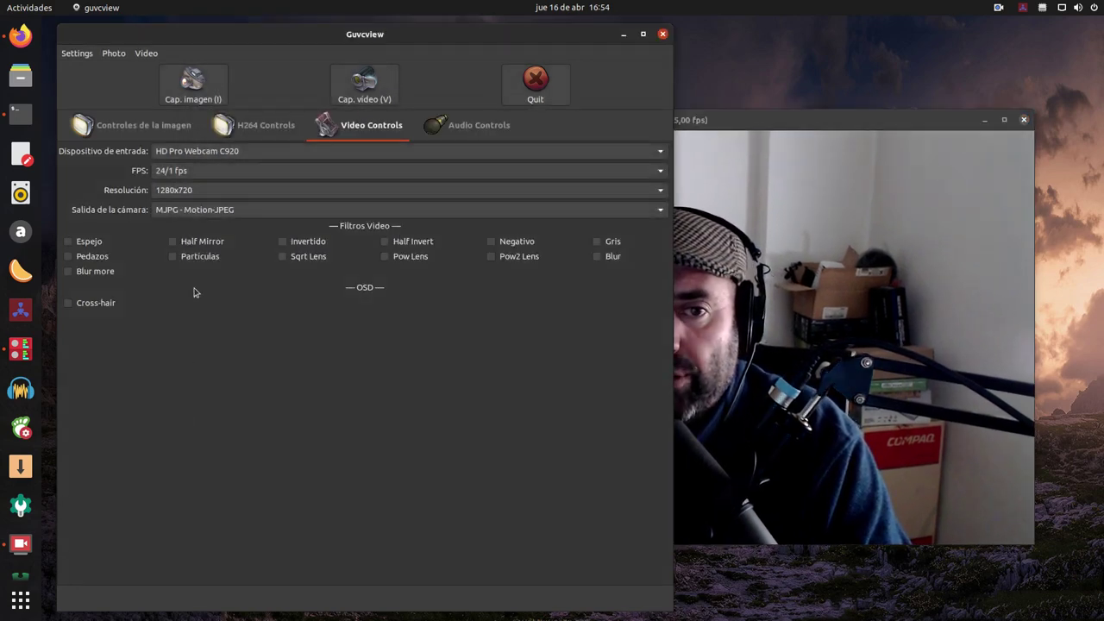
# Review the available webcam resolutions and set the resolution to 640x360.
pyautogui.click(209, 194)
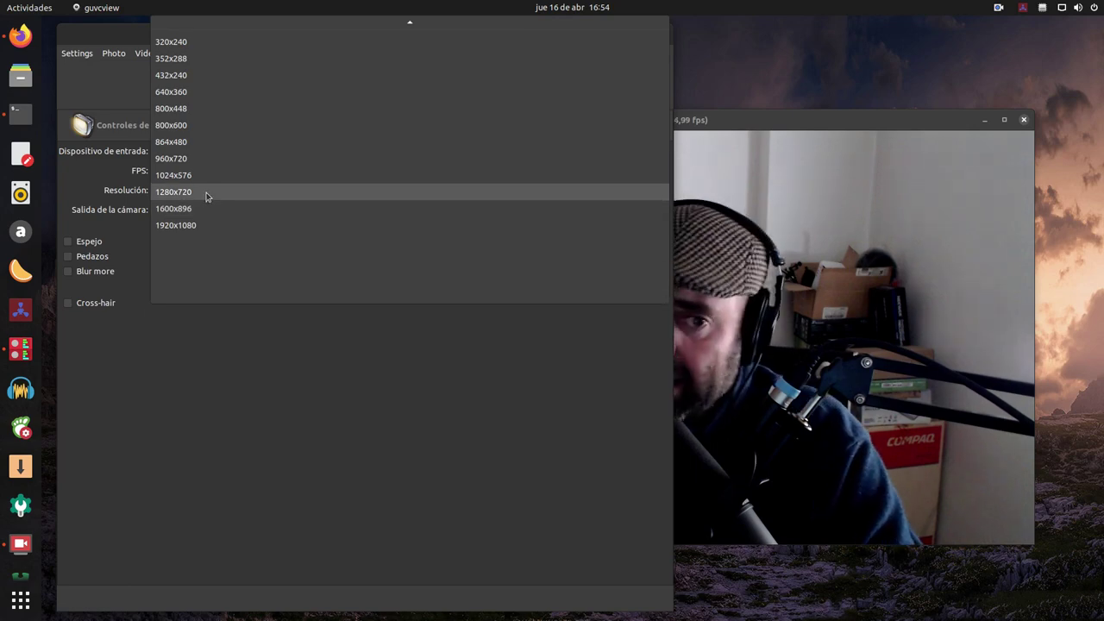
pyautogui.click(275, 386)
pyautogui.click(783, 121)
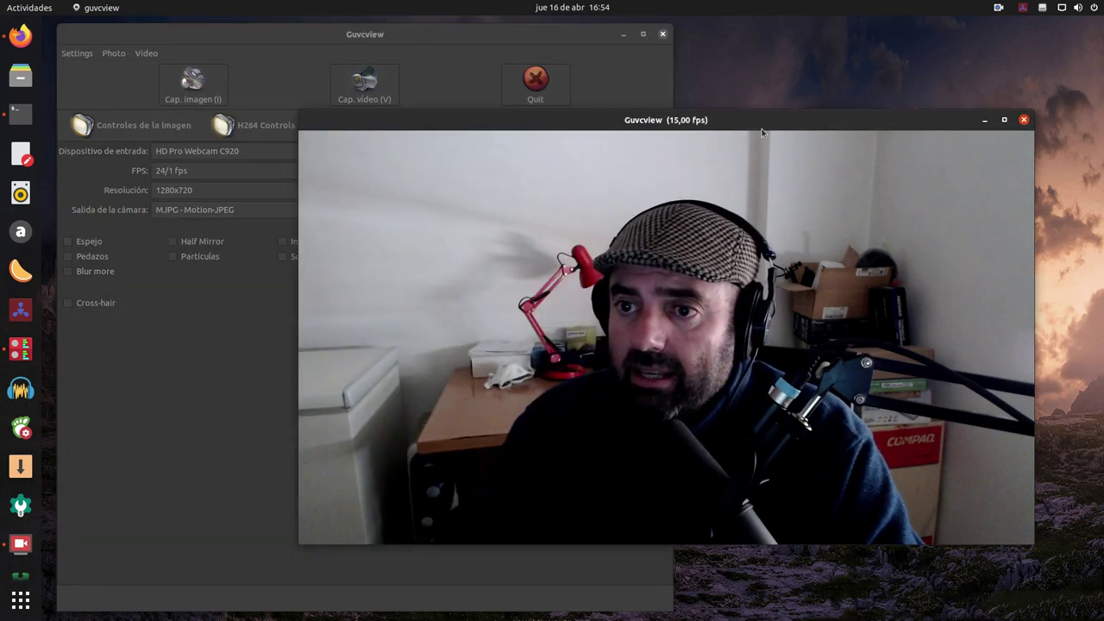
pyautogui.click(184, 360)
pyautogui.click(195, 189)
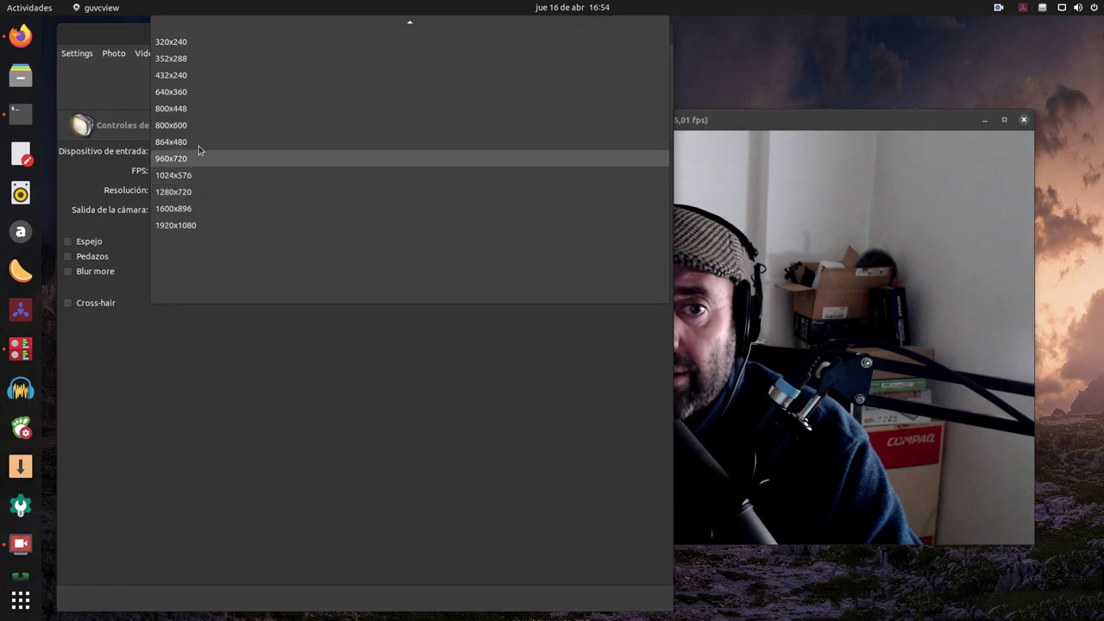
pyautogui.click(203, 93)
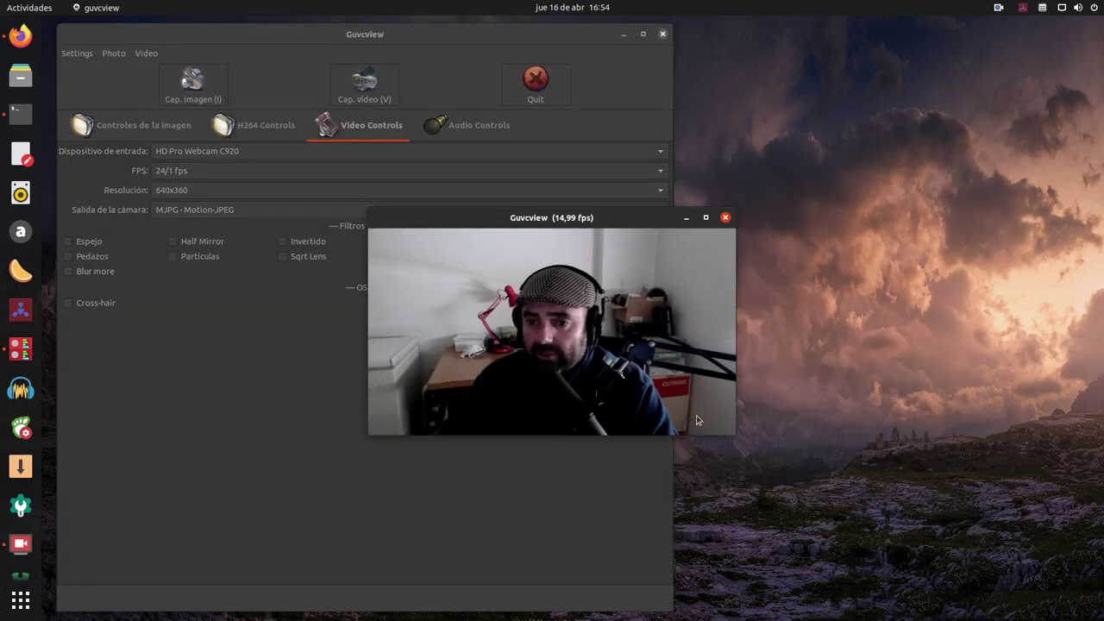
# Shrink the camera preview window slightly and place it beside the controls window.
pyautogui.moveTo(733, 447)
pyautogui.mouseDown()
pyautogui.moveTo(723, 496)
pyautogui.moveTo(714, 463)
pyautogui.moveTo(731, 447)
pyautogui.mouseUp()
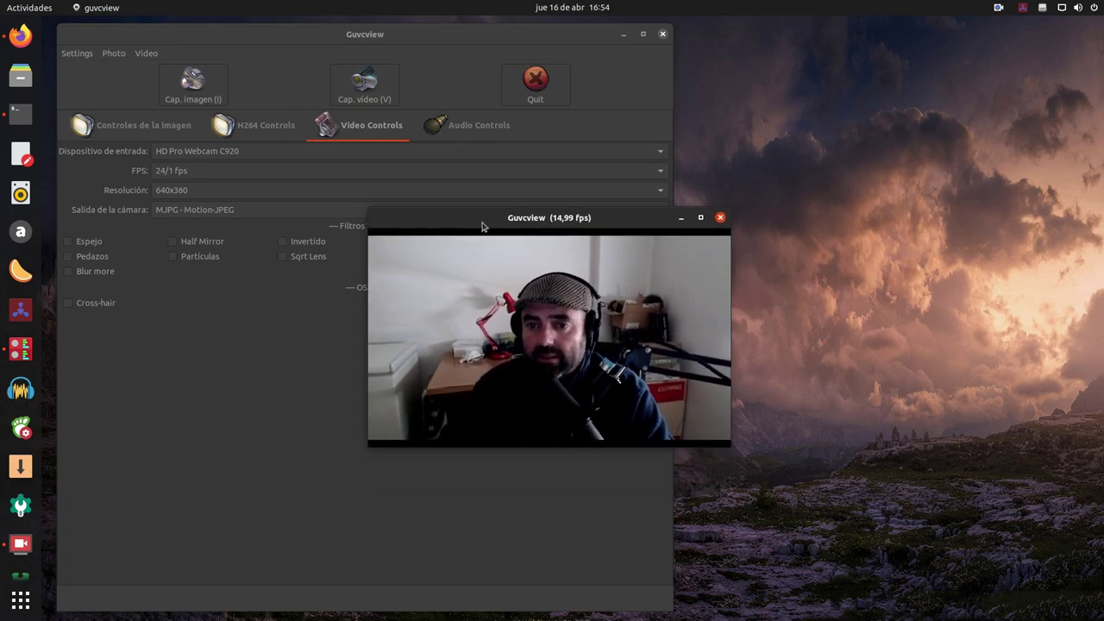
pyautogui.moveTo(492, 240); pyautogui.dragTo(856, 388)
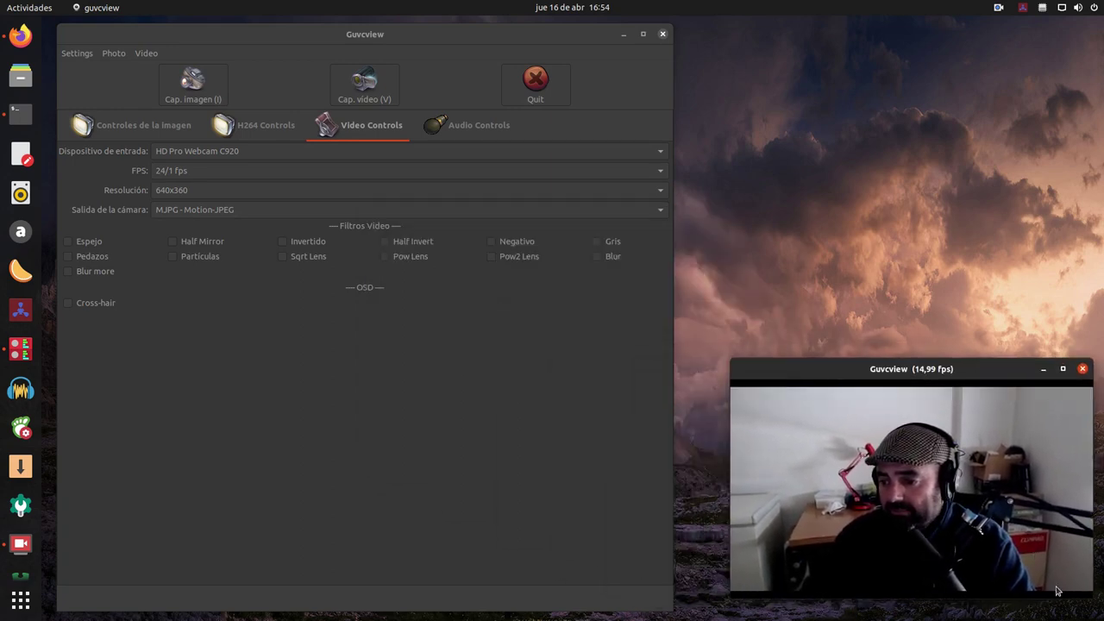
pyautogui.moveTo(1089, 593); pyautogui.dragTo(1062, 570)
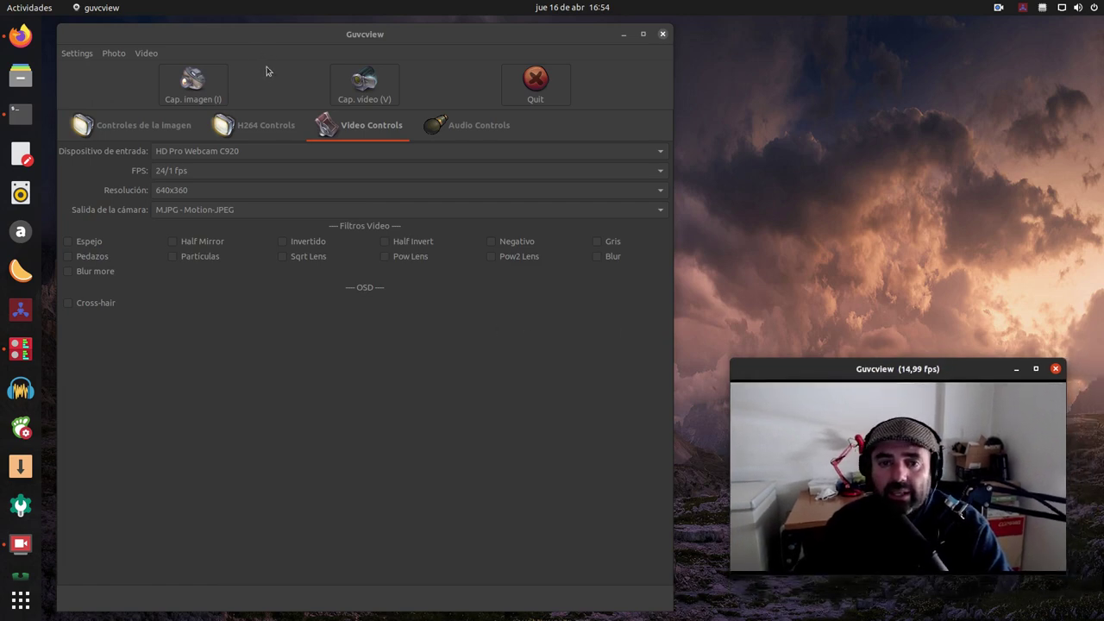
pyautogui.click(378, 134)
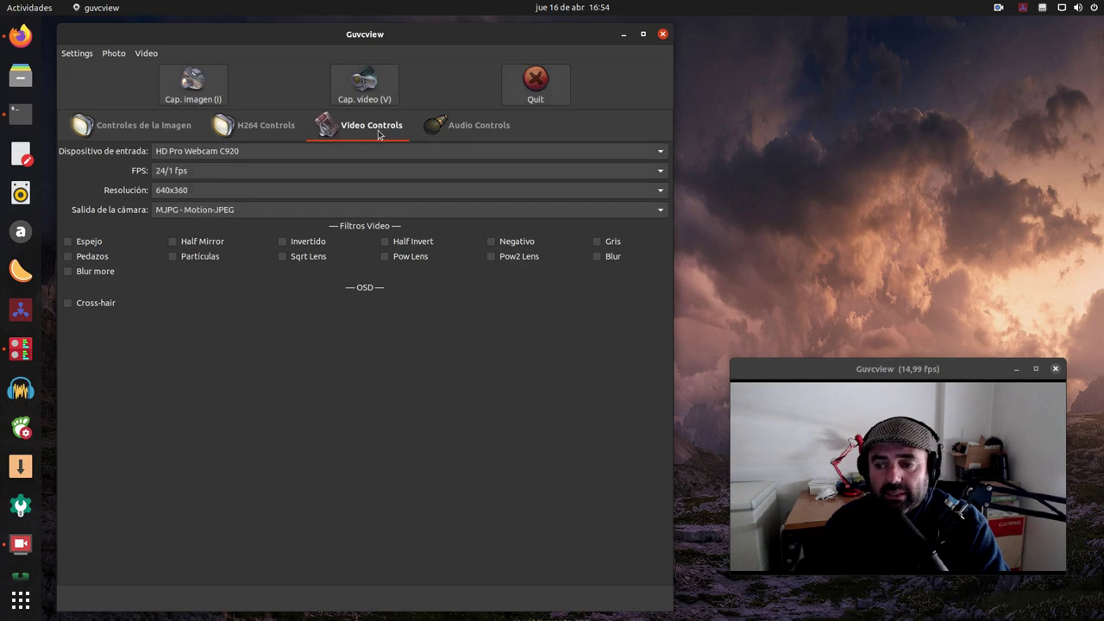
pyautogui.moveTo(847, 379); pyautogui.dragTo(812, 348)
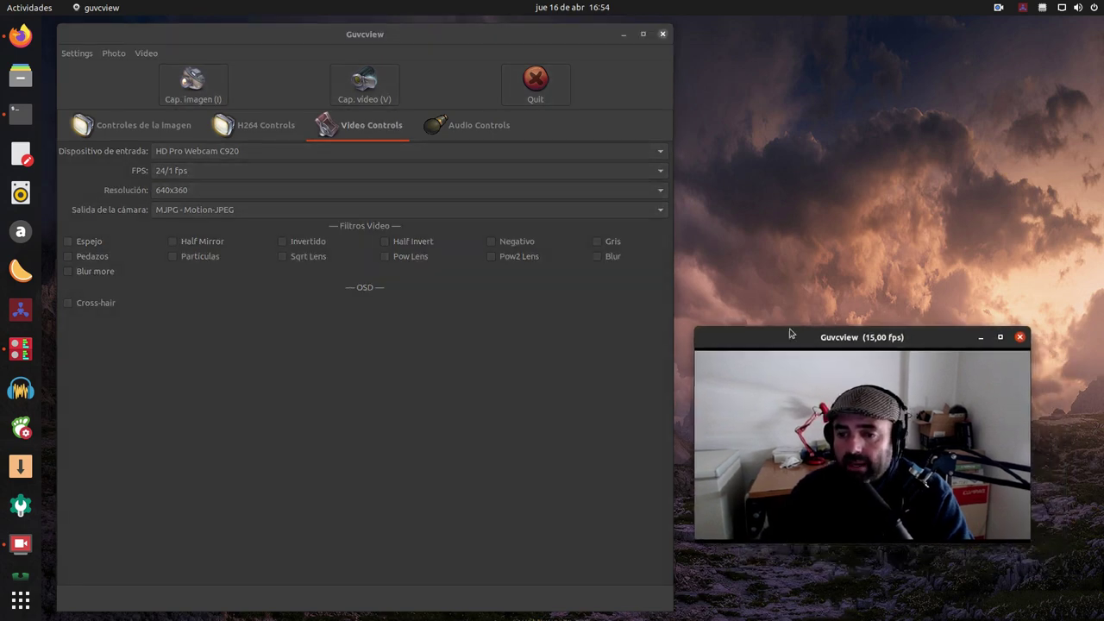
# Lower the camera preview window on the desktop, then shorten the controls window and move it down beside the preview.
pyautogui.click(219, 191)
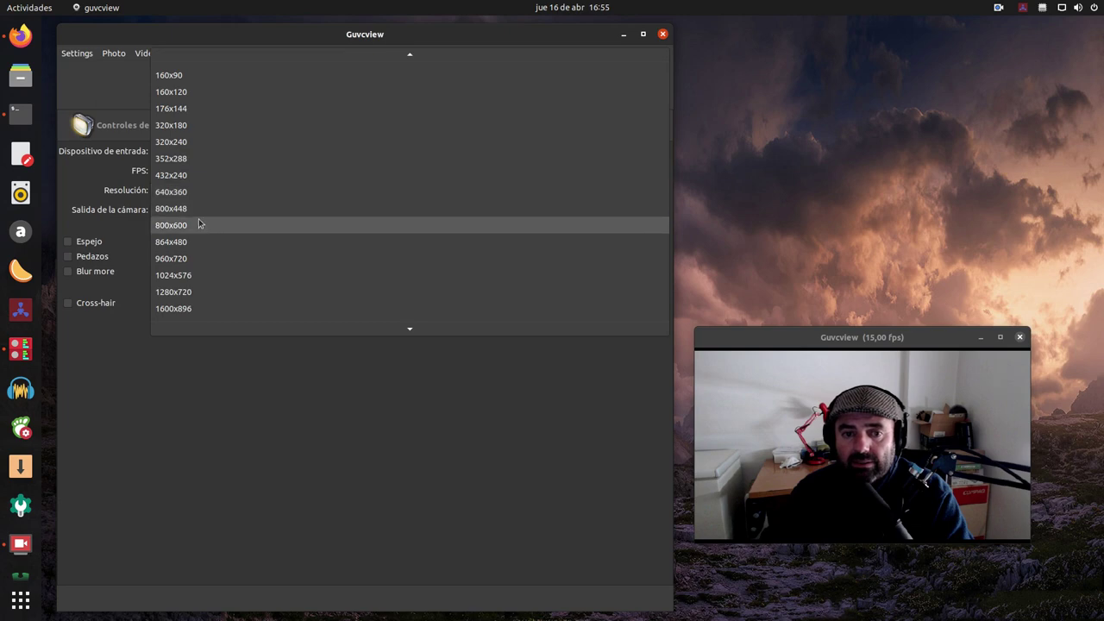
pyautogui.click(297, 408)
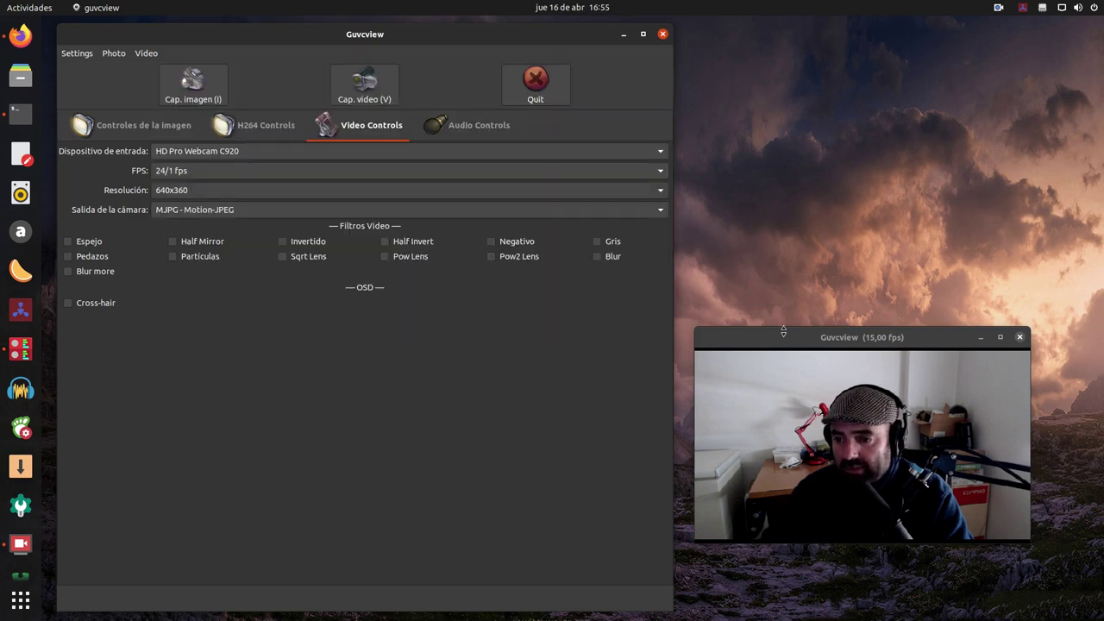
pyautogui.moveTo(783, 335); pyautogui.dragTo(814, 369)
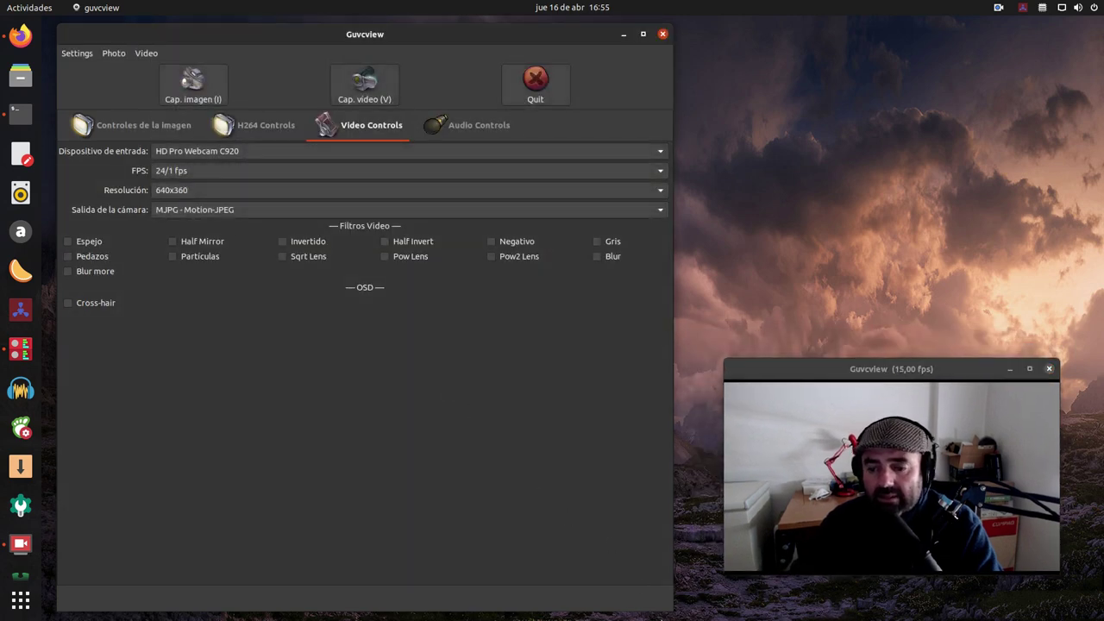
pyautogui.moveTo(668, 609); pyautogui.dragTo(678, 485)
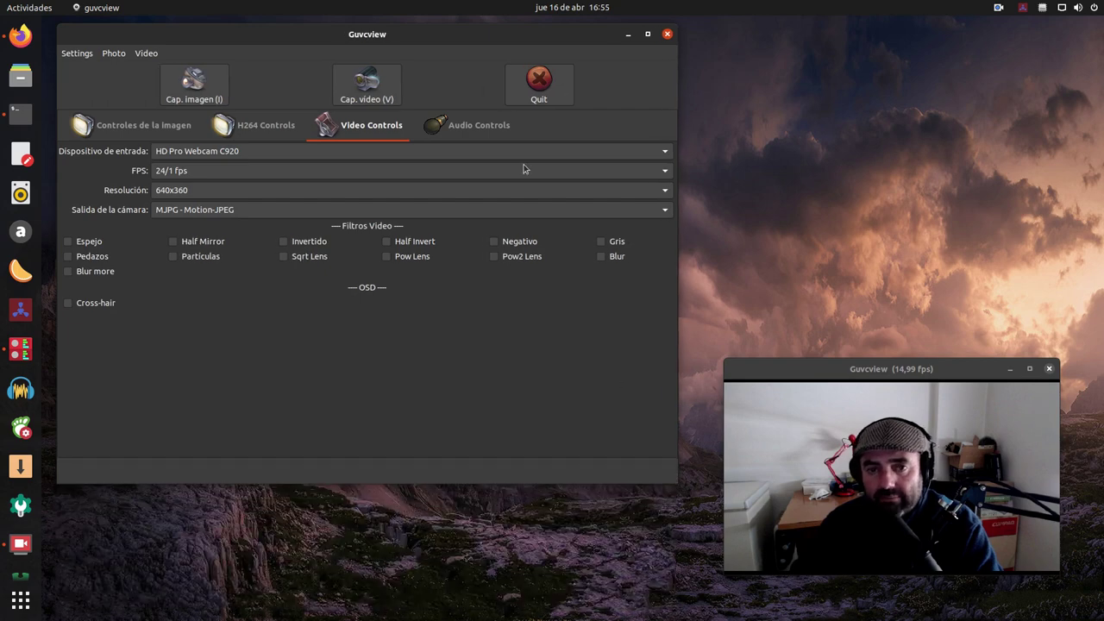
pyautogui.moveTo(396, 37); pyautogui.dragTo(394, 82)
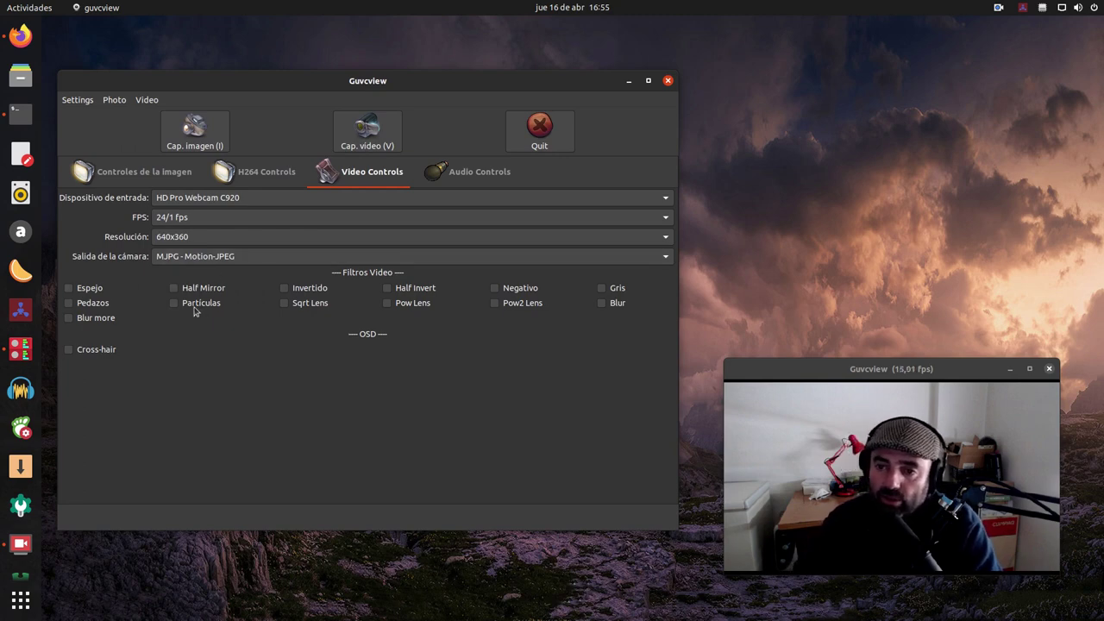
# Review the camera output formats offered for the webcam, keeping MJPG - Motion-JPEG.
pyautogui.click(229, 259)
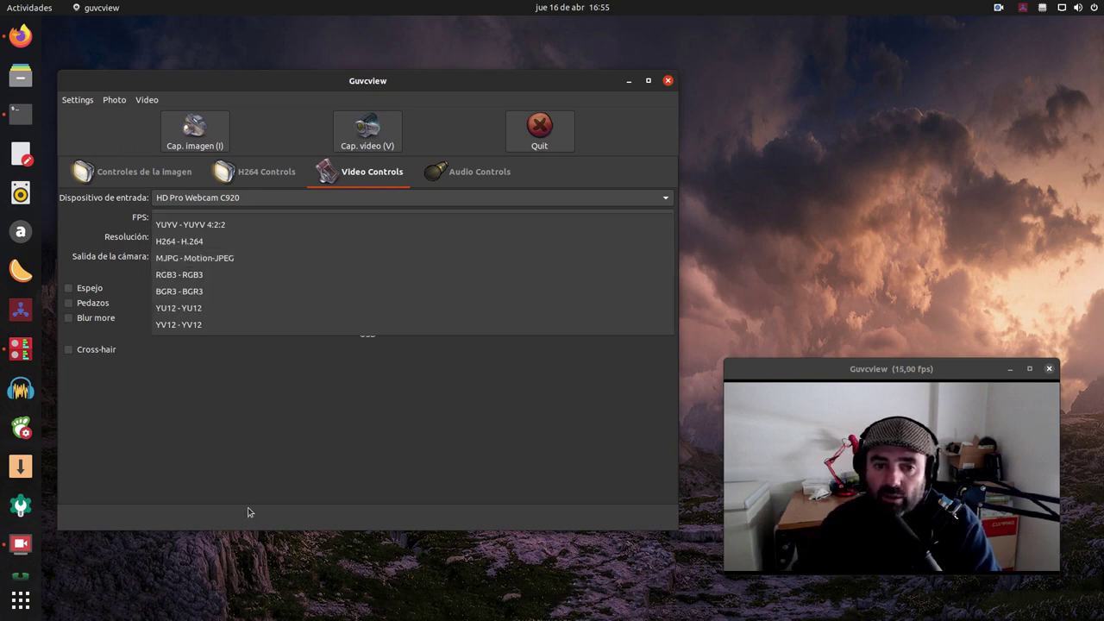
pyautogui.click(266, 429)
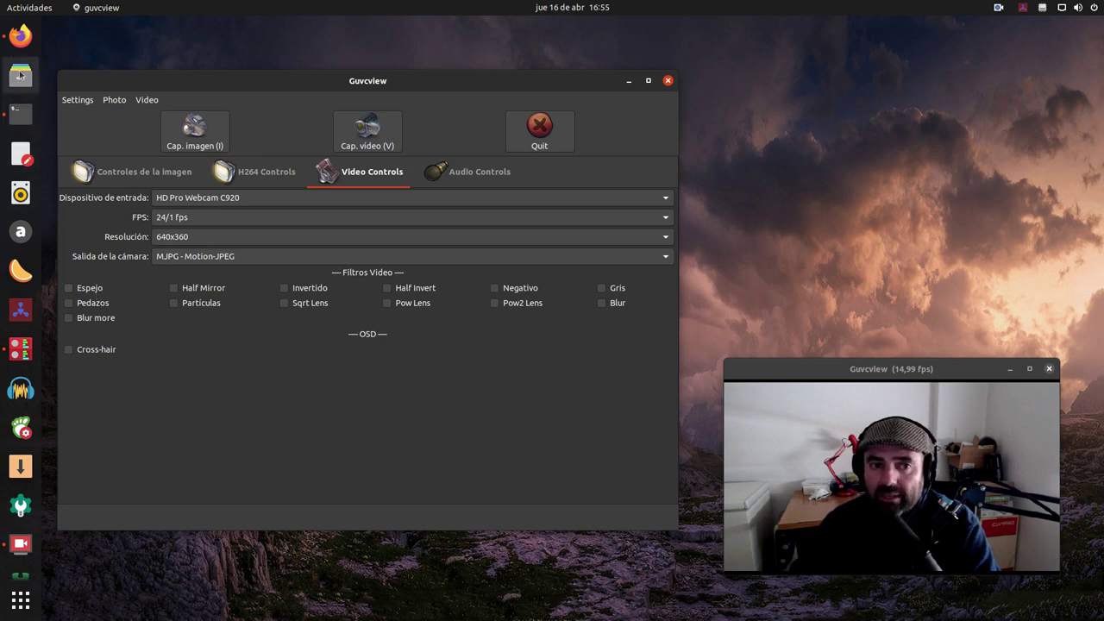
# Switch to Firefox to examine the camera overlay in the "Tray Icons: Reloaded" YouTube video, then minimize the browser.
pyautogui.click(21, 34)
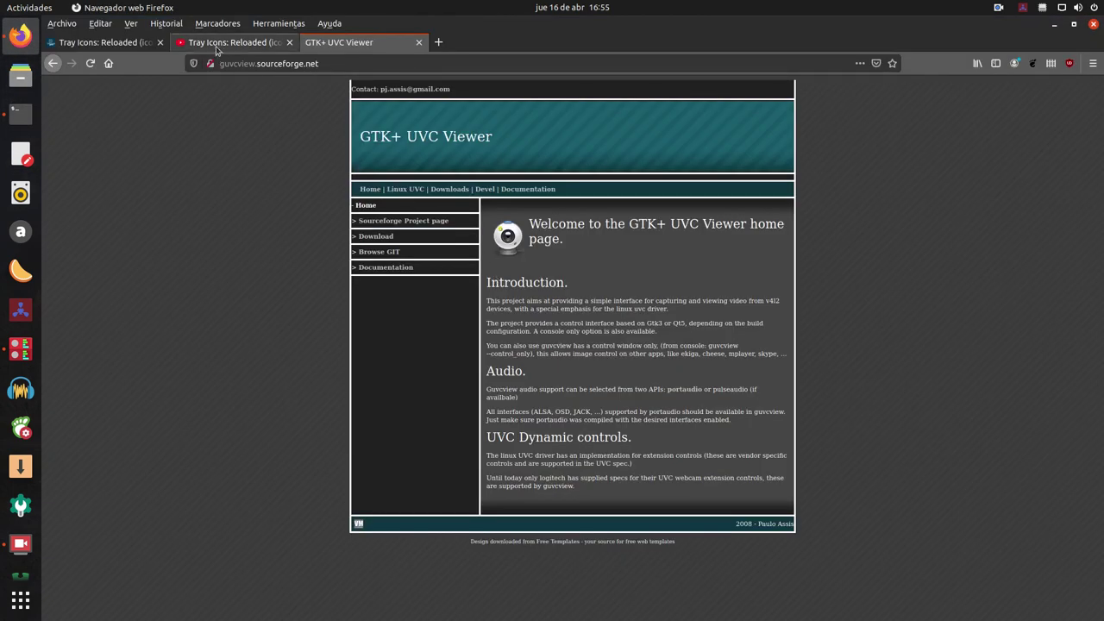
pyautogui.click(226, 42)
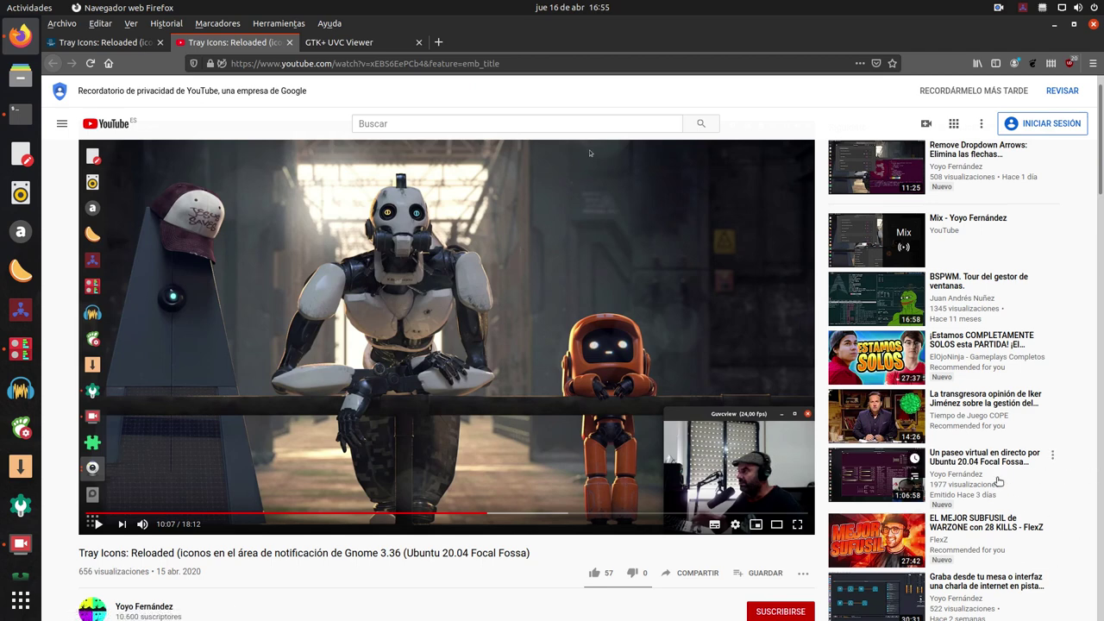
pyautogui.moveTo(910, 502)
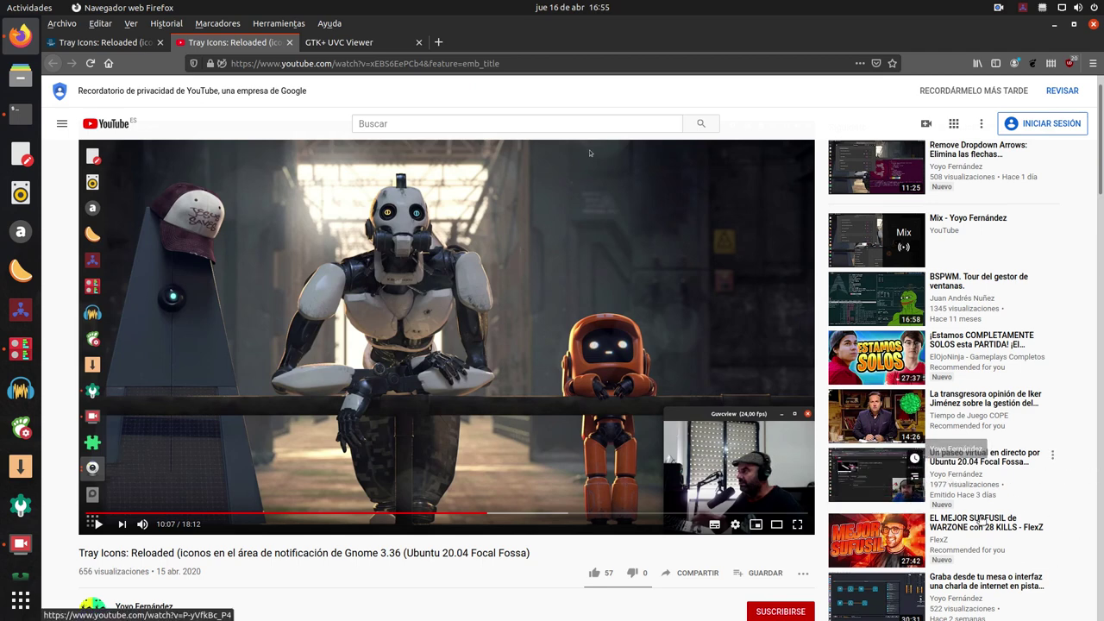
pyautogui.moveTo(838, 535)
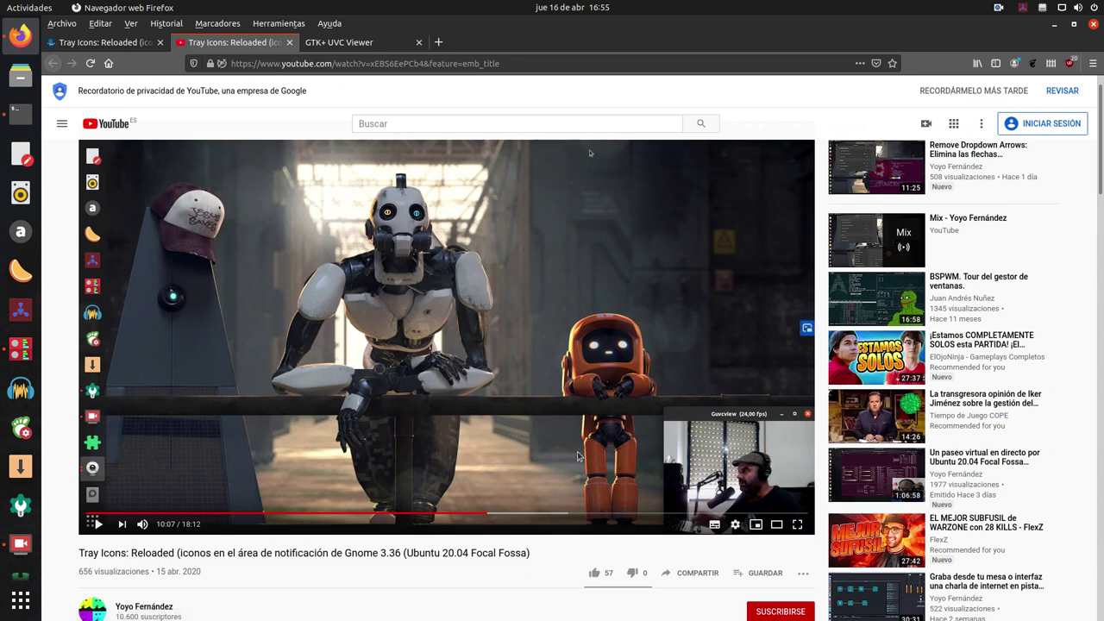
pyautogui.click(1053, 24)
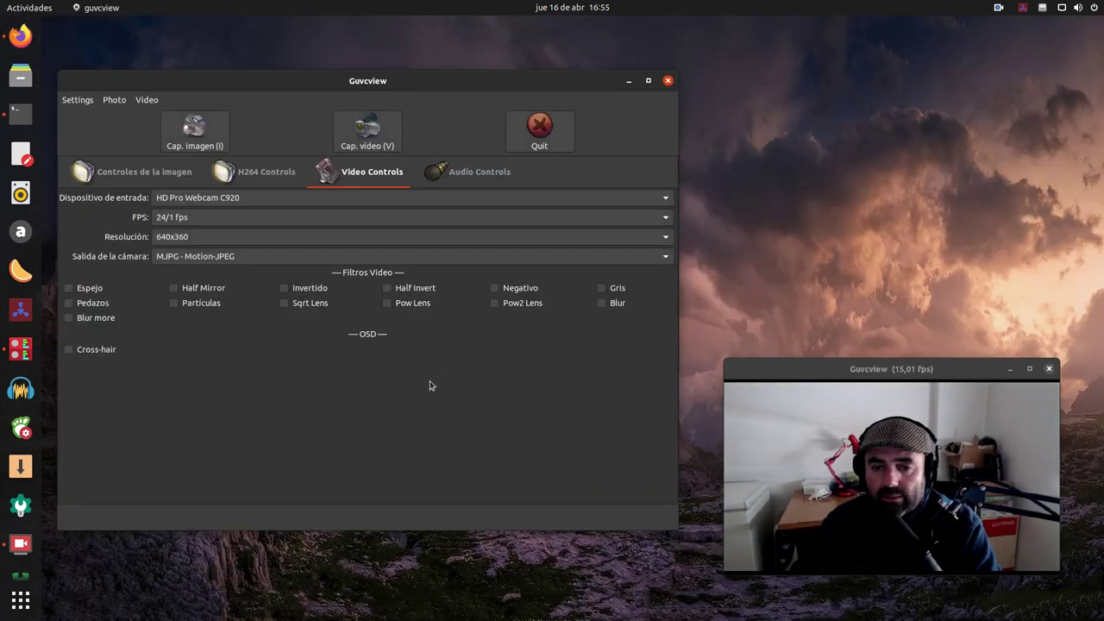
# Try the Espejo video filter on the webcam image, toggling it several times and leaving it off.
pyautogui.click(68, 290)
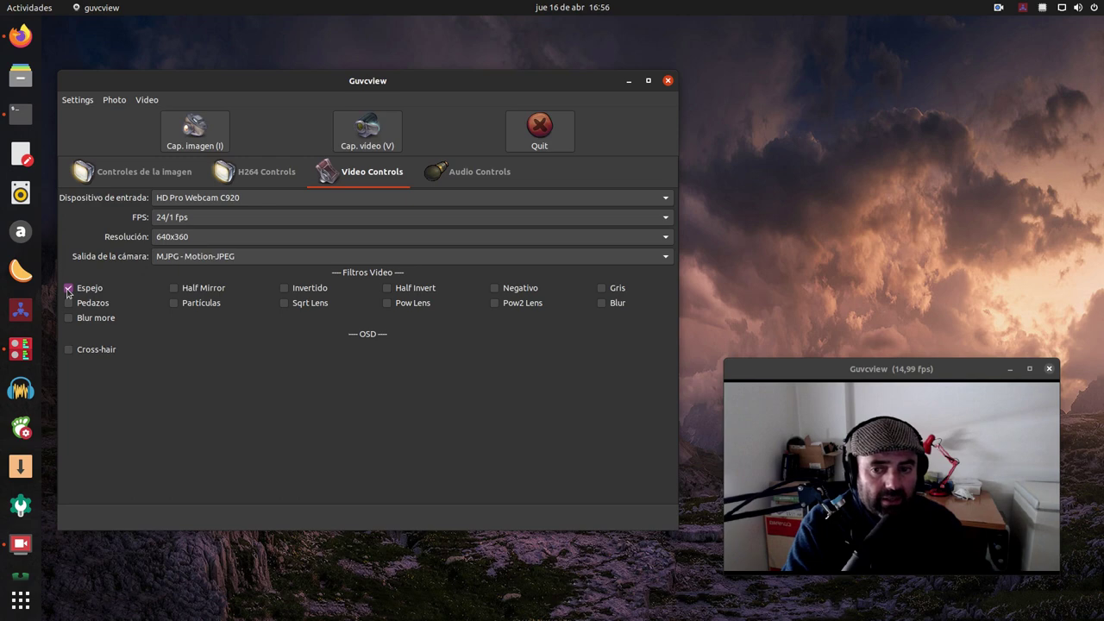
pyautogui.click(68, 289)
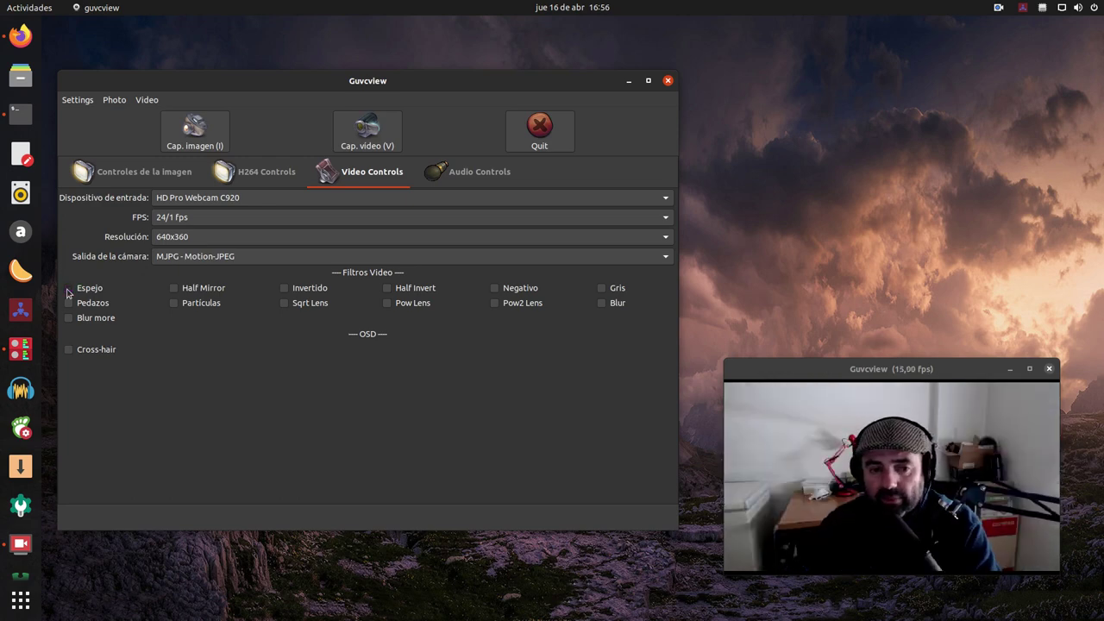
pyautogui.click(68, 290)
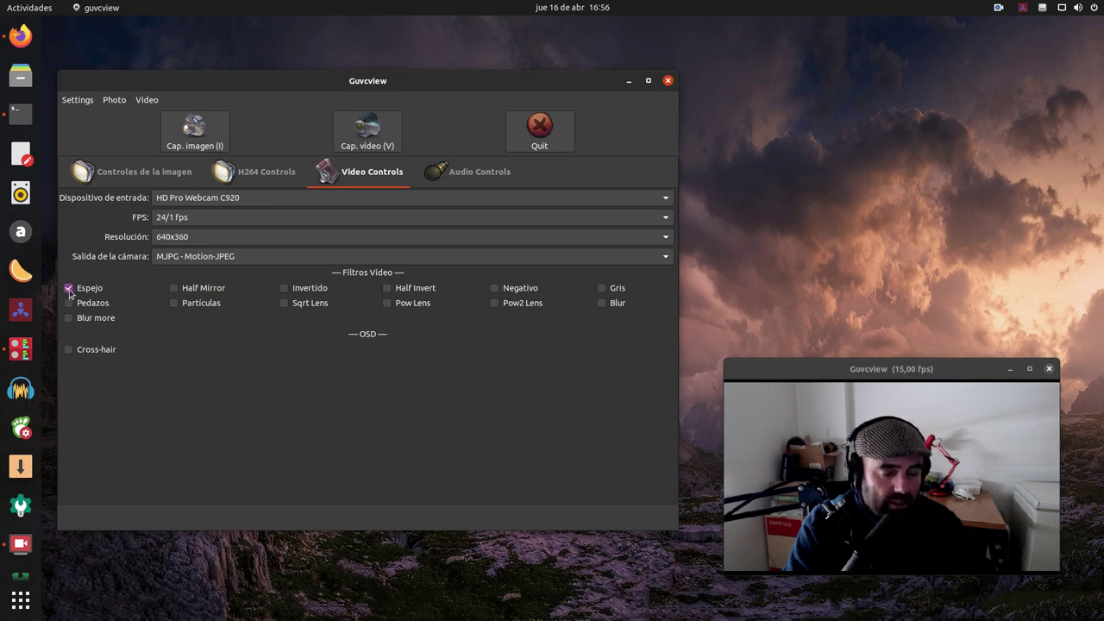
pyautogui.click(68, 289)
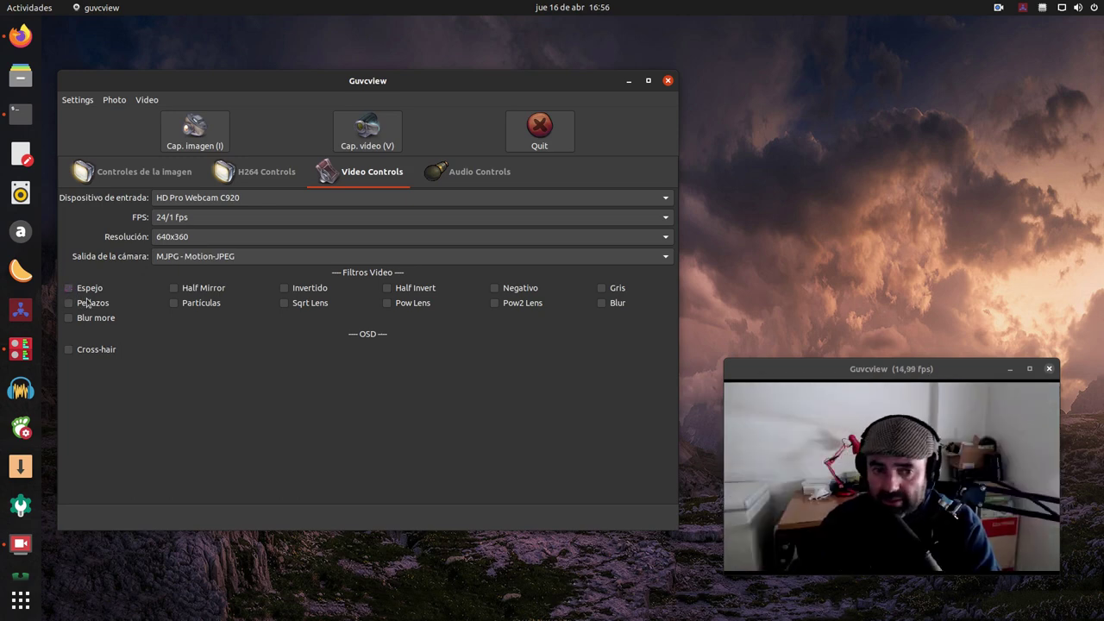
pyautogui.click(68, 289)
pyautogui.click(68, 289)
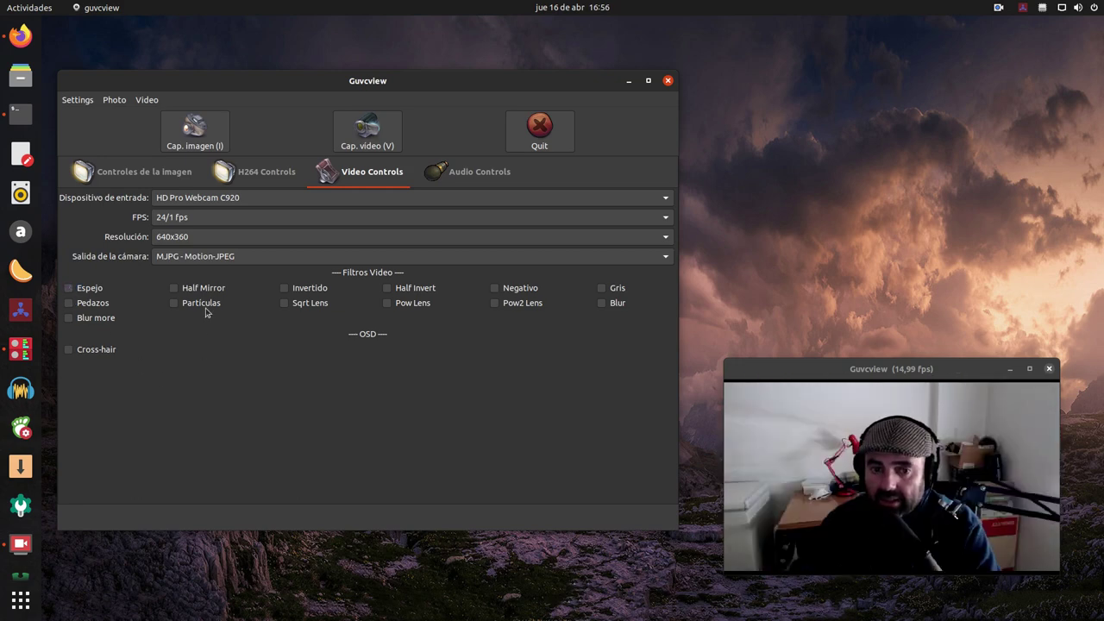
# Try the Half Mirror, Invertido and Half Invert video filters one at a time, turning each off again.
pyautogui.click(175, 289)
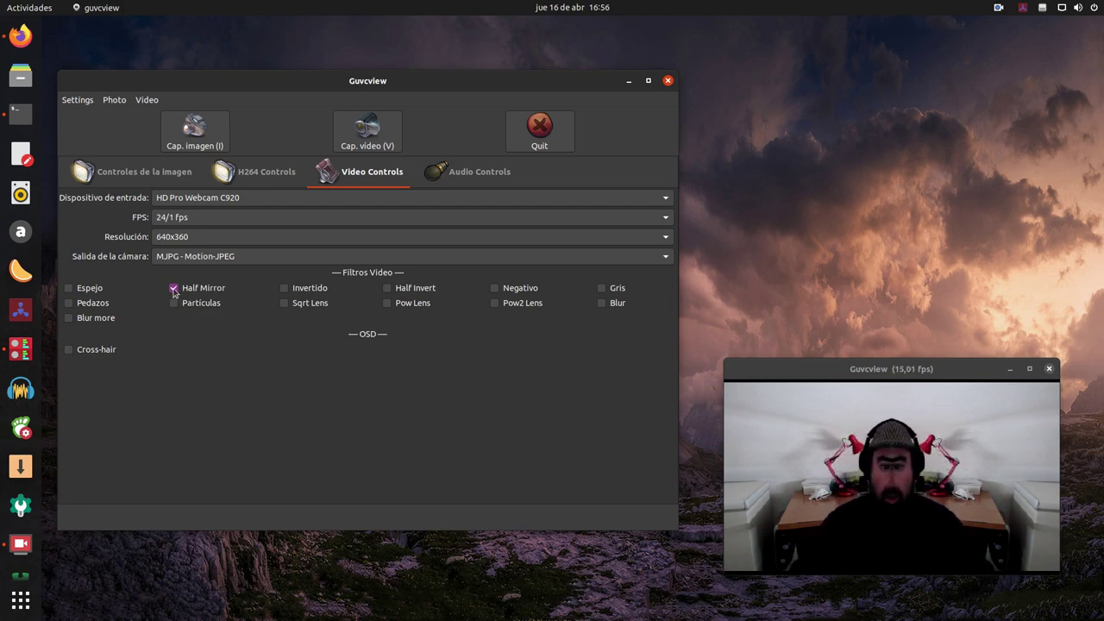
pyautogui.click(174, 290)
pyautogui.click(285, 290)
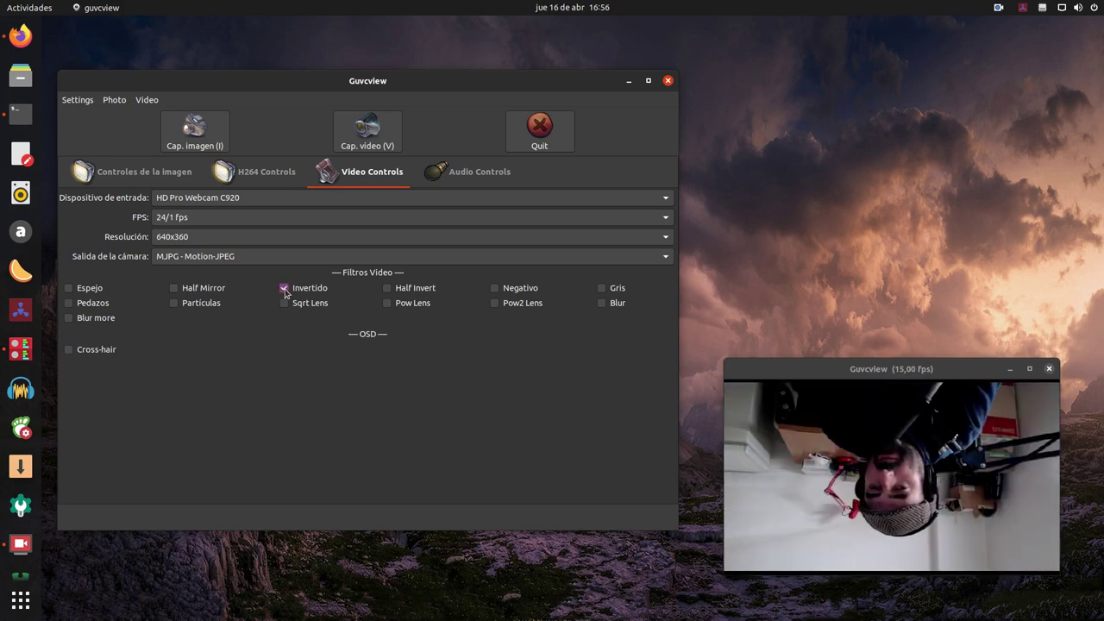
pyautogui.click(285, 290)
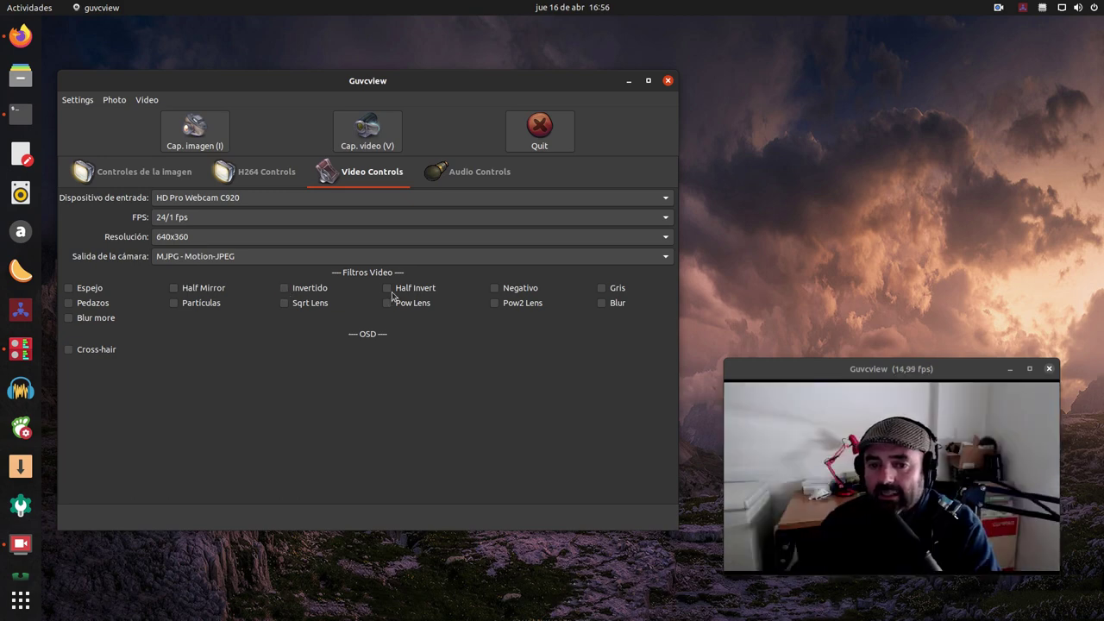
pyautogui.click(387, 289)
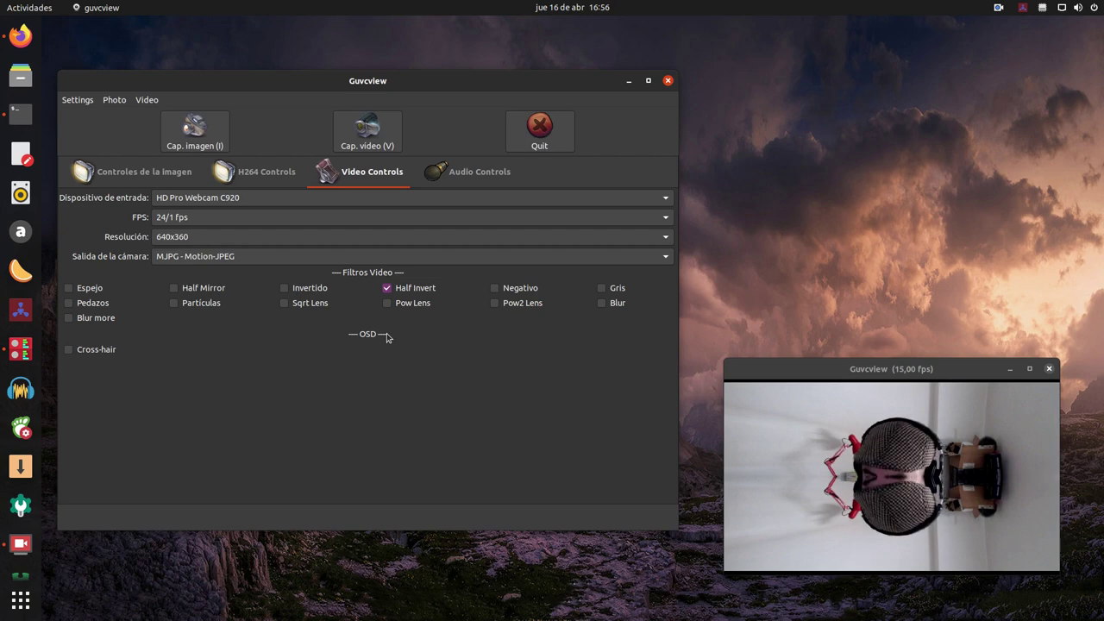
pyautogui.click(387, 289)
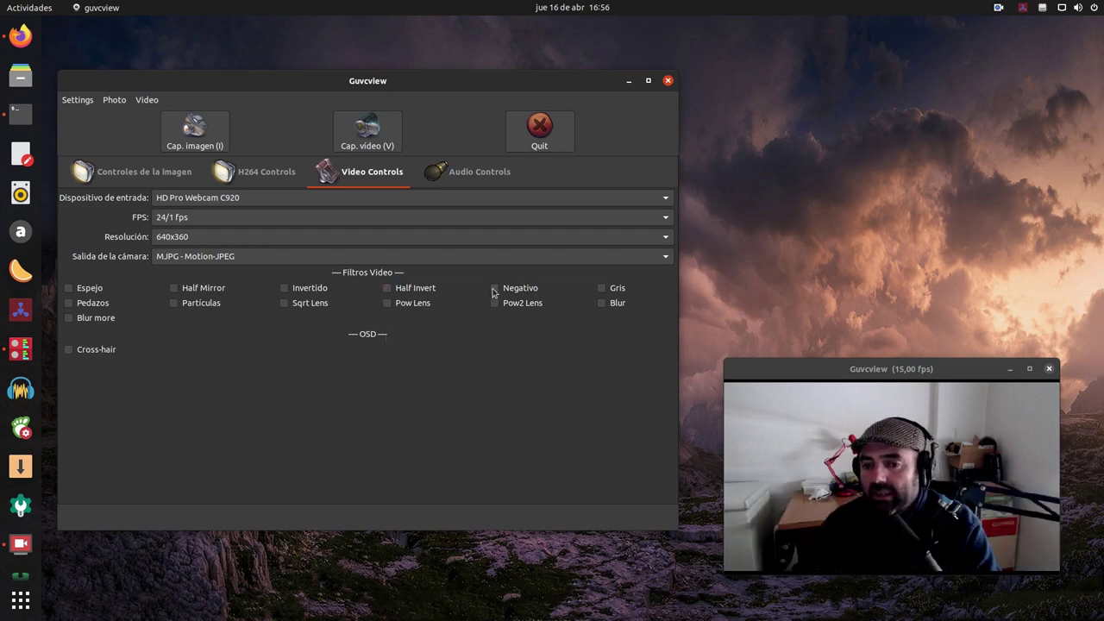
# Try the Negativo, Gris, Pedazos and Partículas video filters one at a time on the webcam image, turning each off again.
pyautogui.click(494, 288)
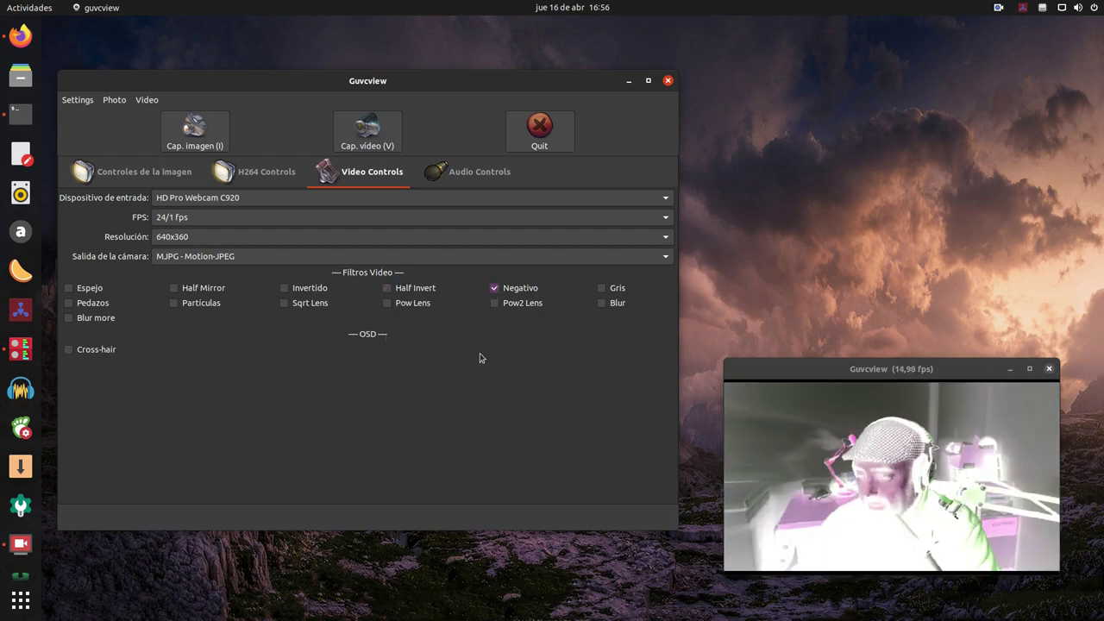
pyautogui.click(495, 290)
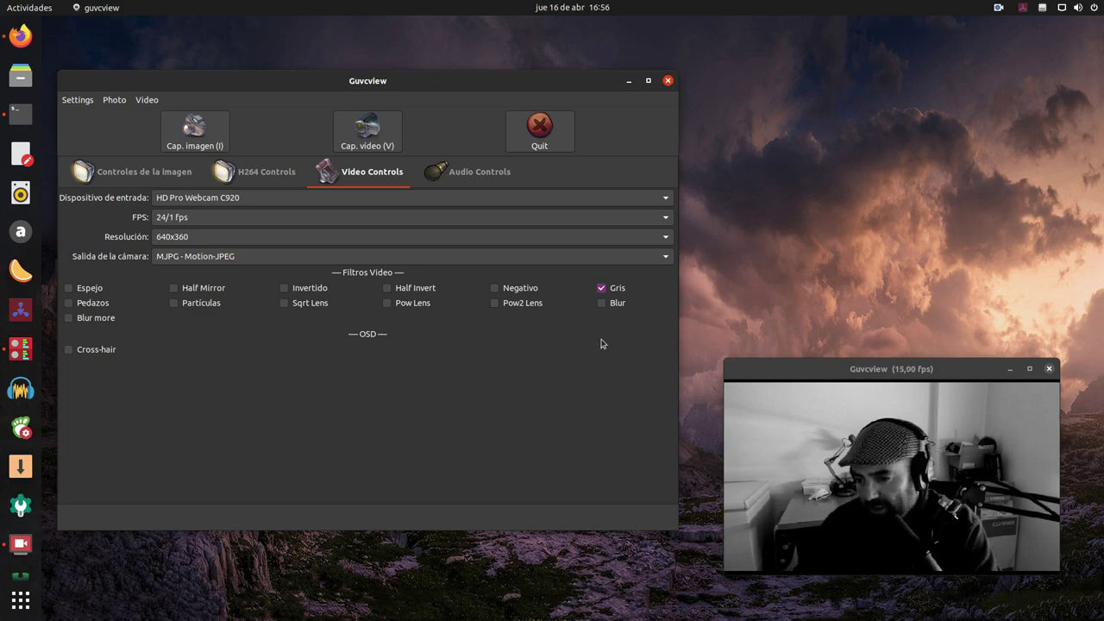
pyautogui.click(601, 290)
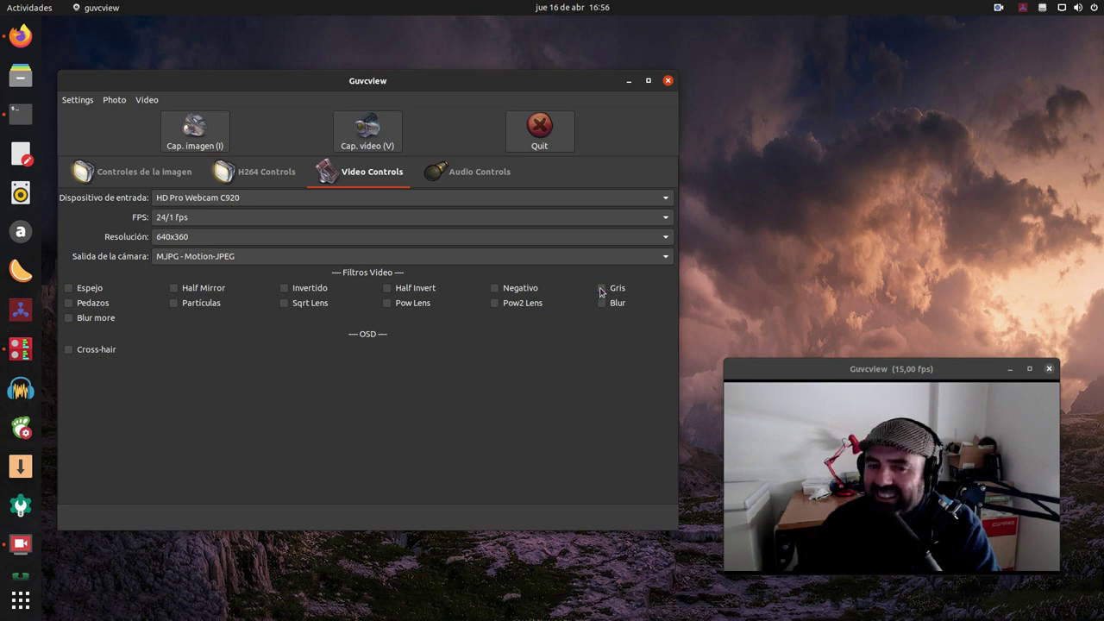
pyautogui.click(68, 303)
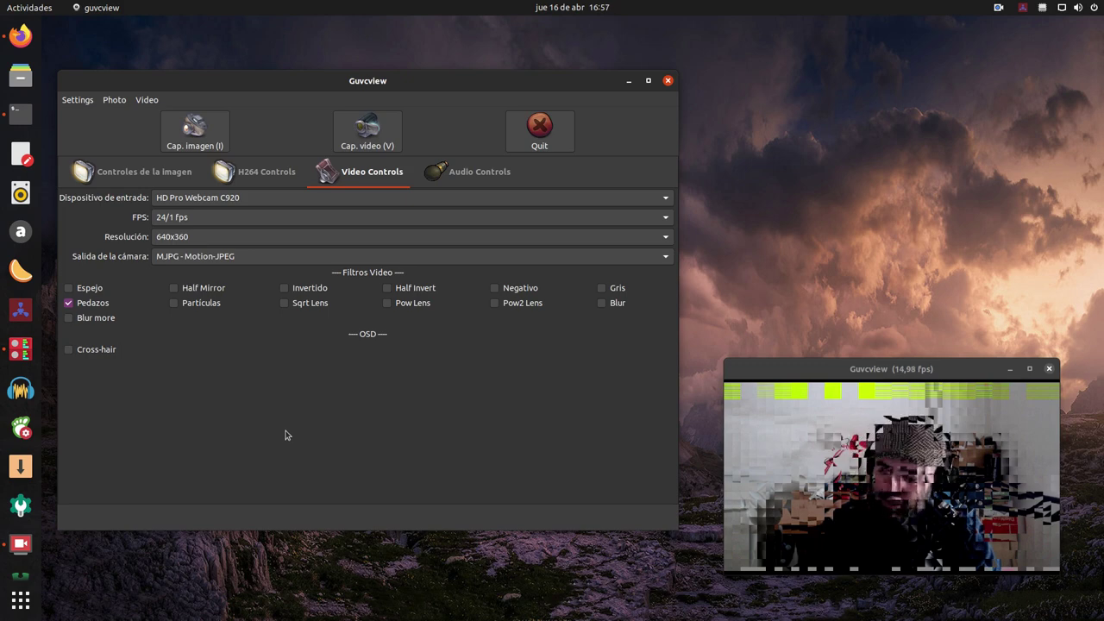
pyautogui.click(68, 304)
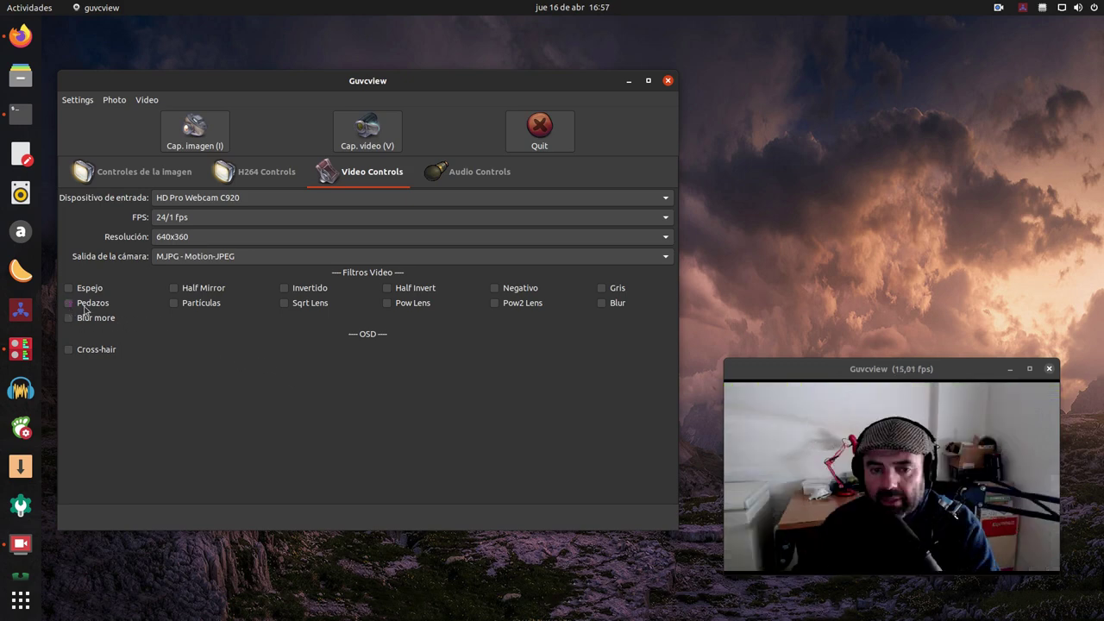
pyautogui.click(173, 303)
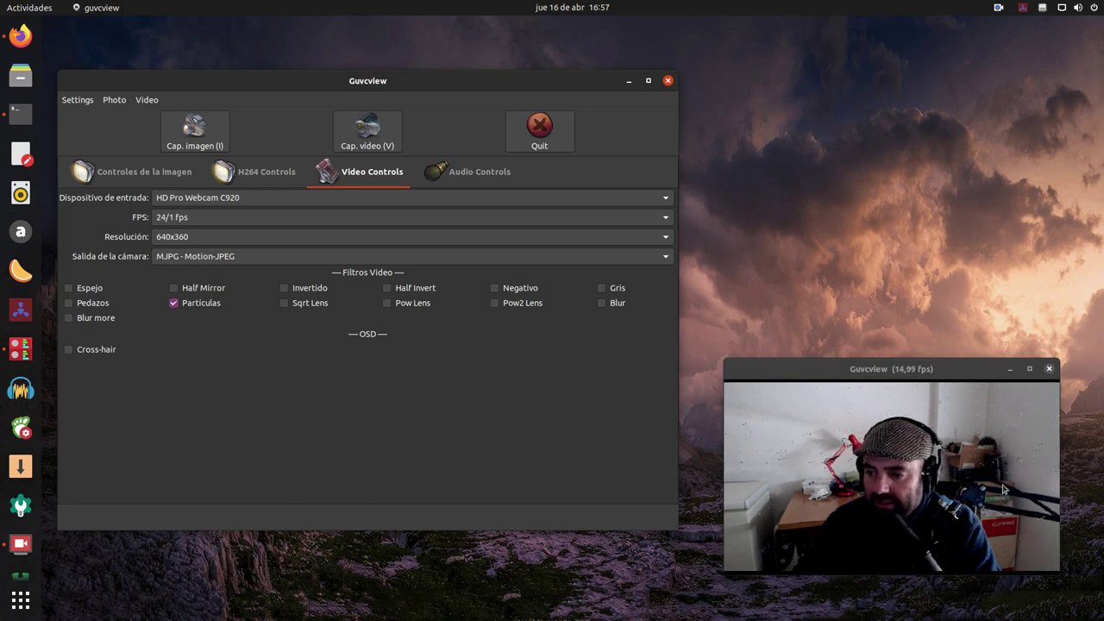
pyautogui.click(178, 306)
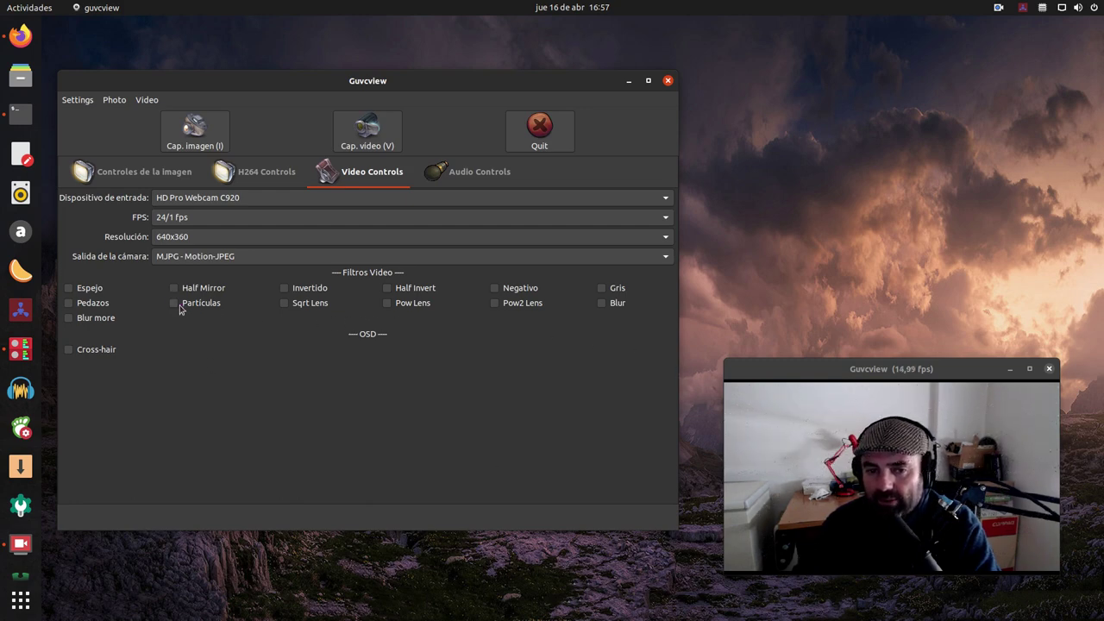
# Try the Sqrt Lens, Pow Lens and Pow2 Lens distortion filters one at a time, turning each off again.
pyautogui.click(284, 303)
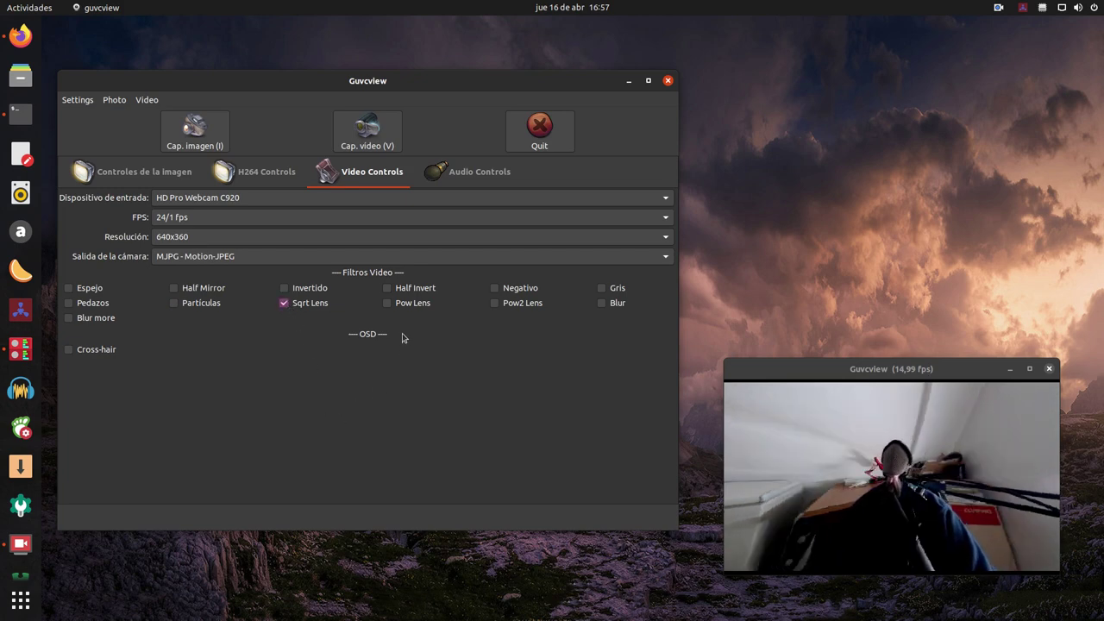
pyautogui.click(285, 303)
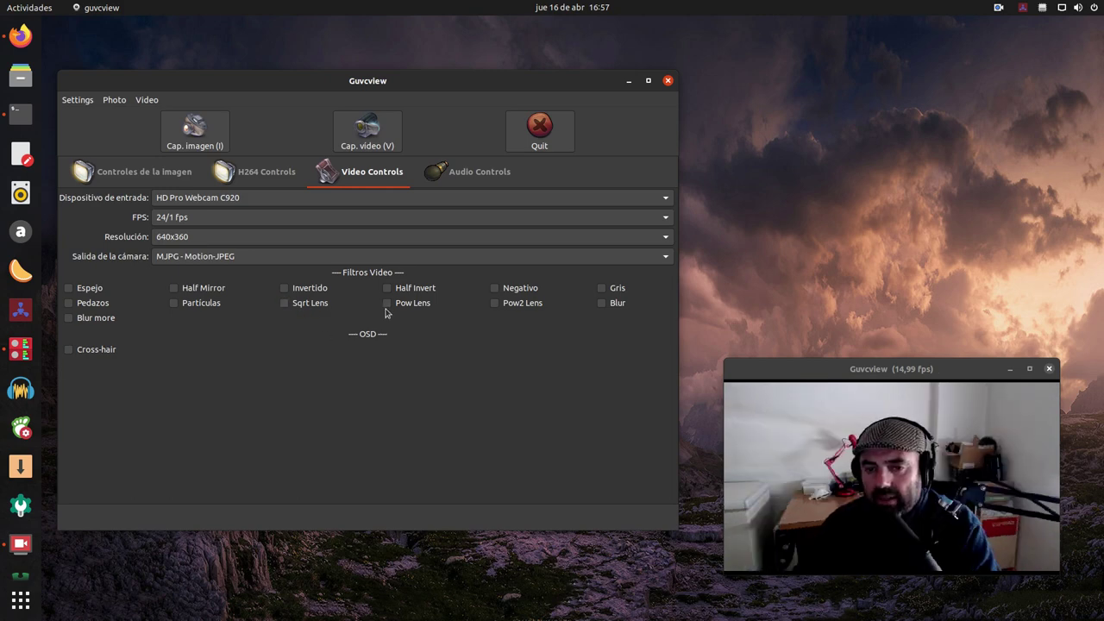
pyautogui.click(388, 305)
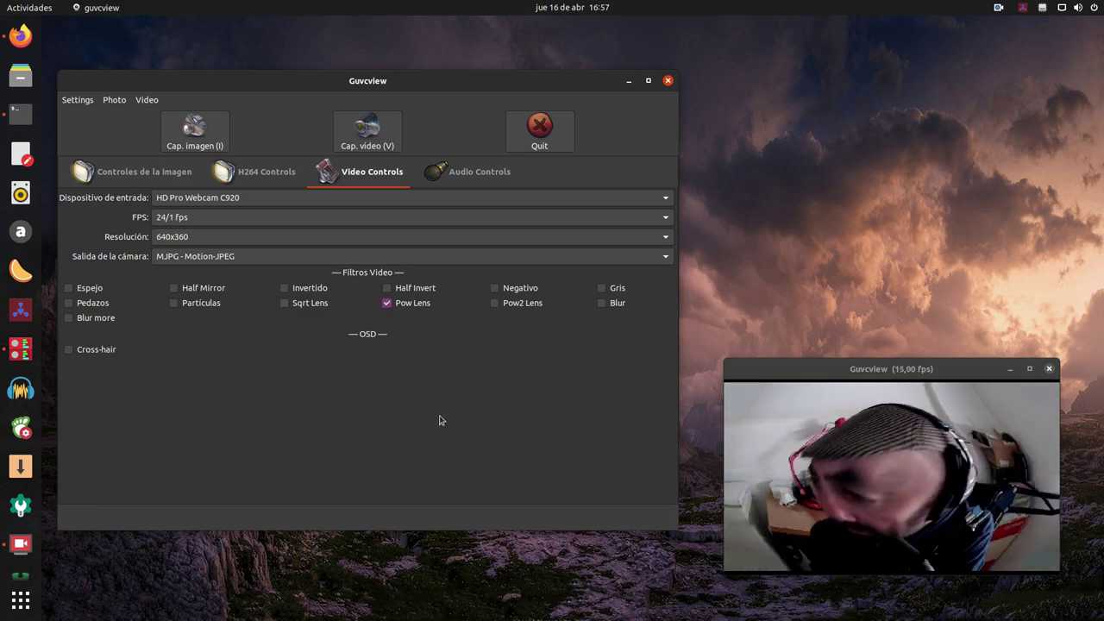
pyautogui.click(387, 305)
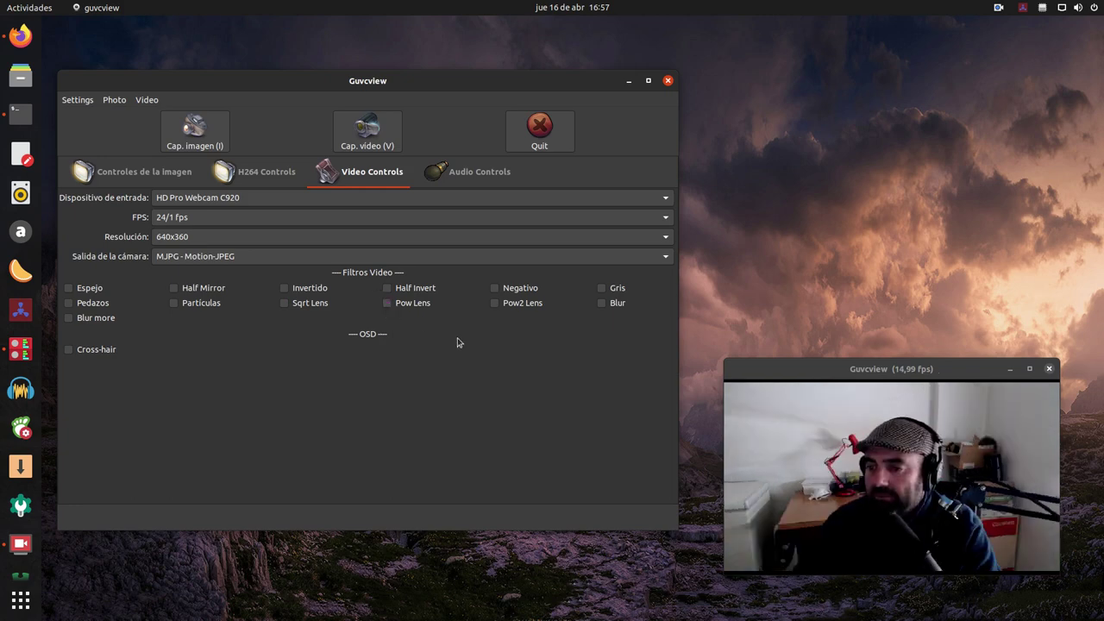
pyautogui.click(494, 304)
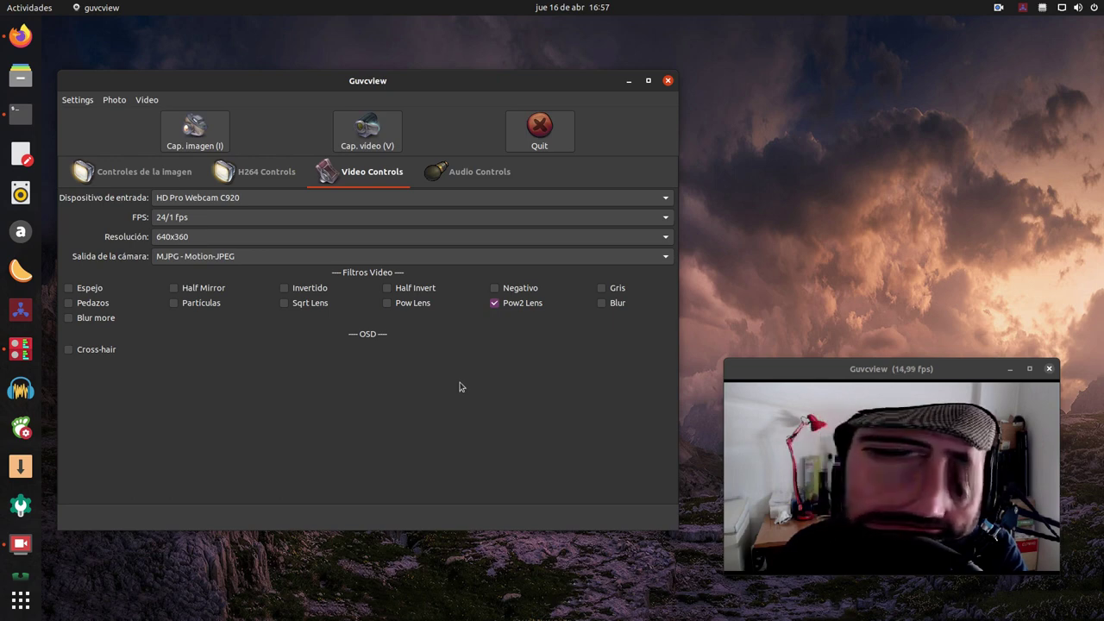
pyautogui.click(494, 303)
# Try the Blur video filter and the Cross-hair overlay on the webcam image, leaving both off.
pyautogui.click(602, 303)
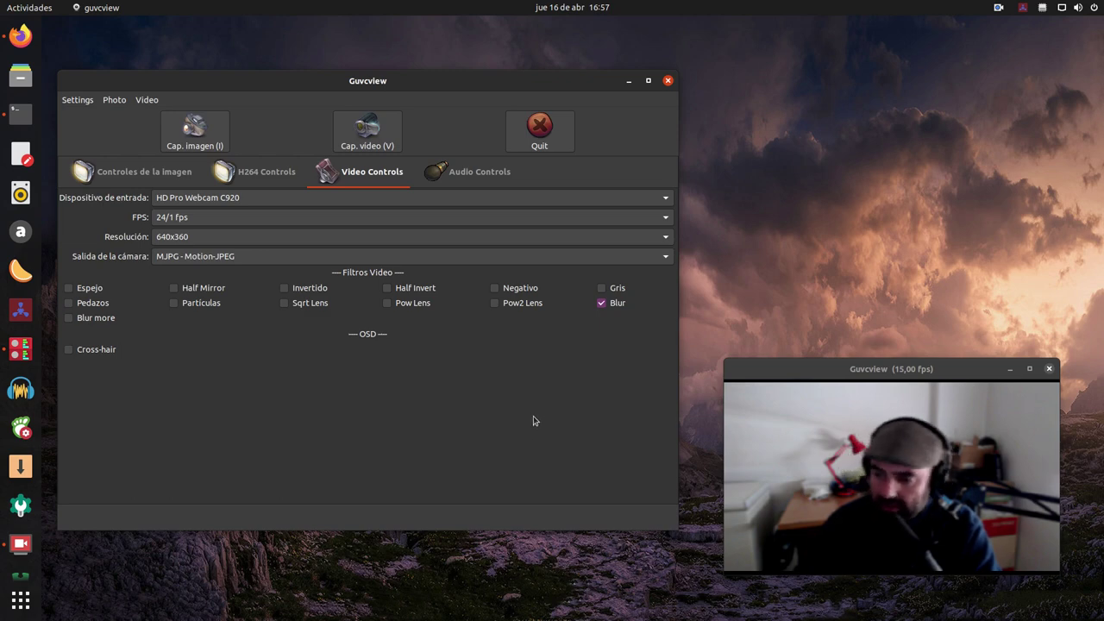
pyautogui.click(602, 303)
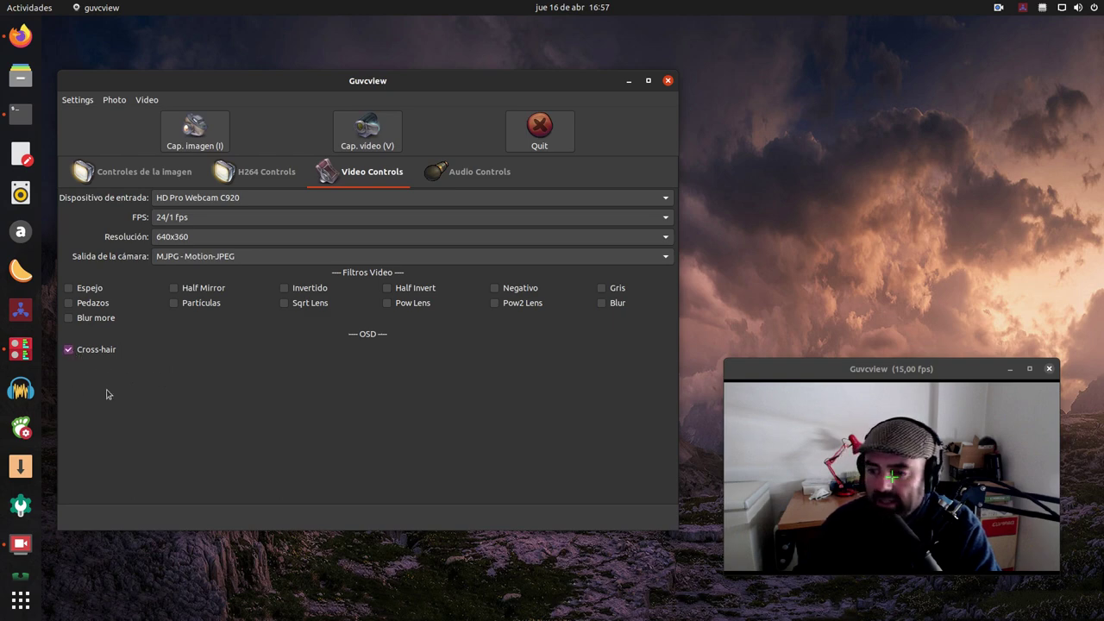
pyautogui.click(68, 350)
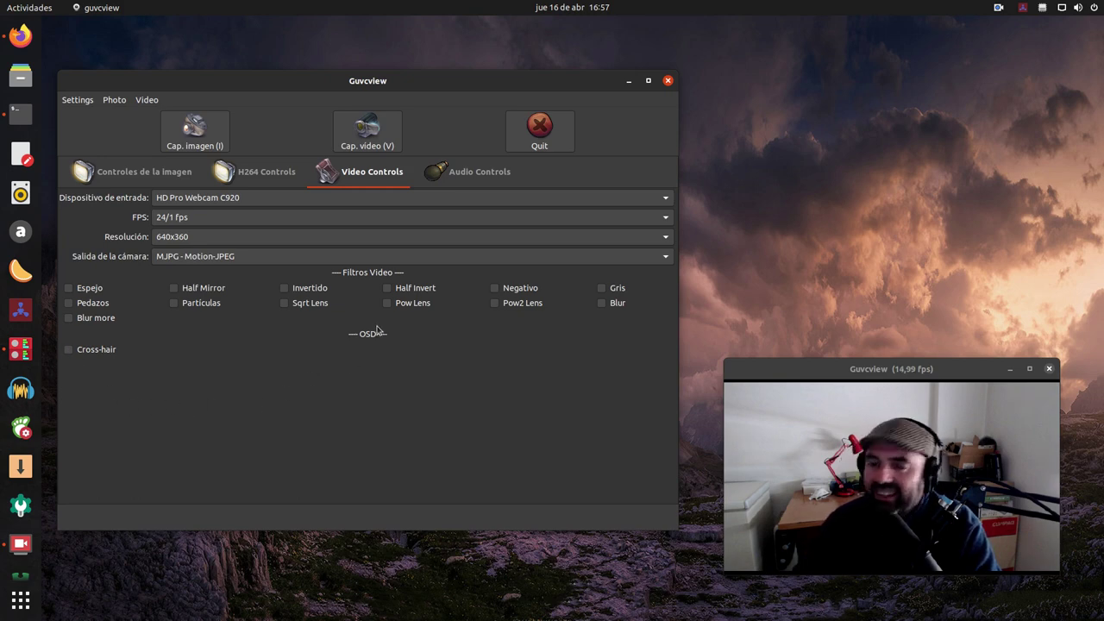
# Open the audio controls and review the available Audio API options, keeping PORTAUDIO.
pyautogui.moveTo(451, 84); pyautogui.dragTo(458, 82)
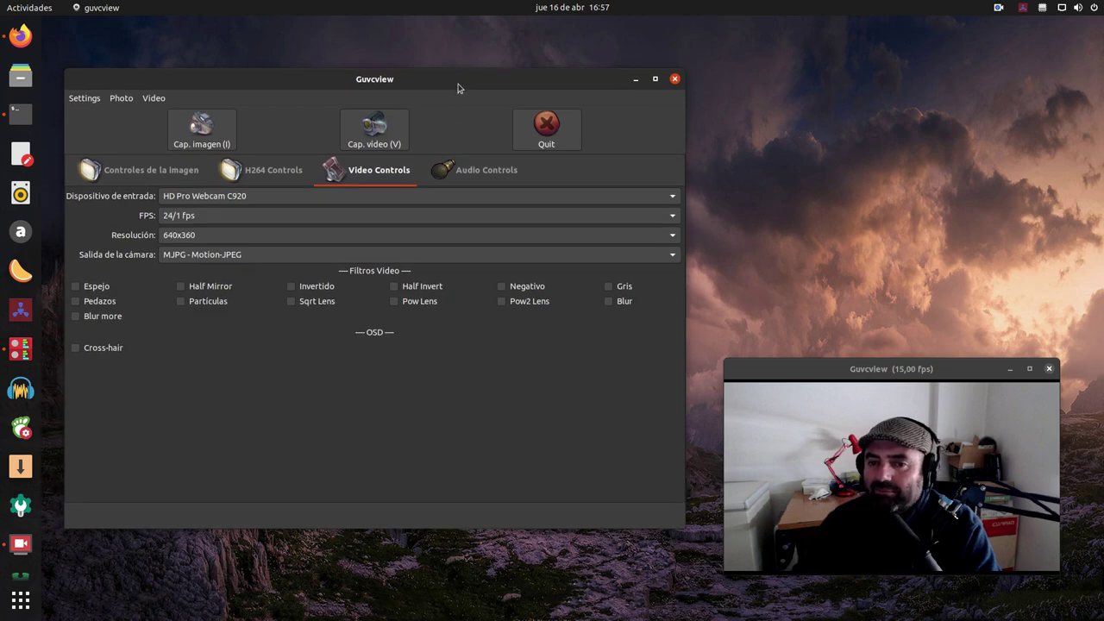
pyautogui.click(474, 176)
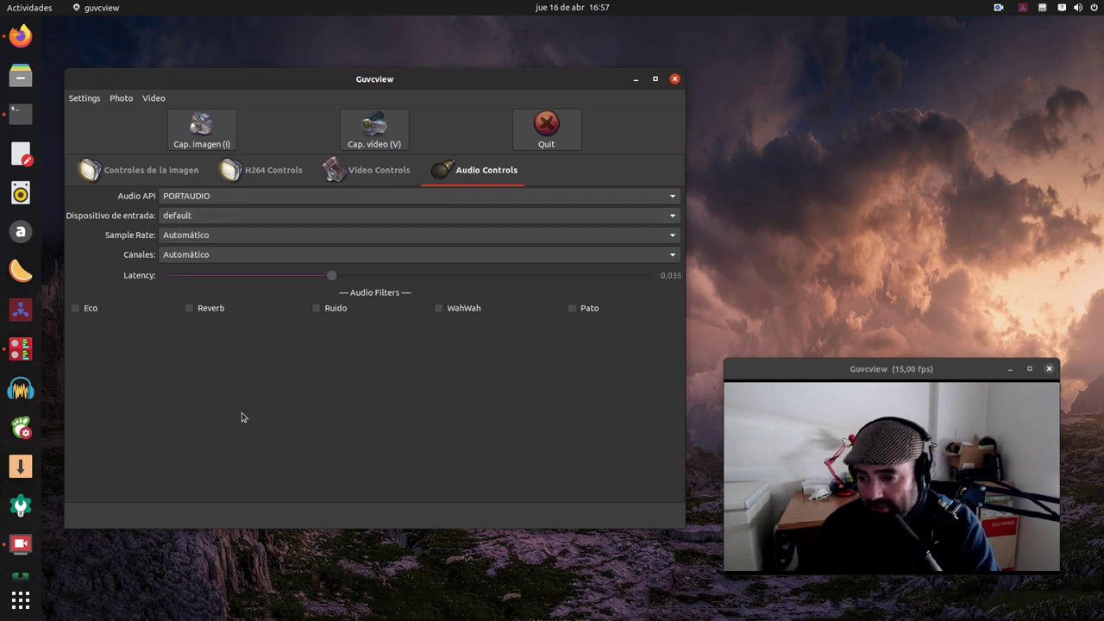
pyautogui.click(278, 204)
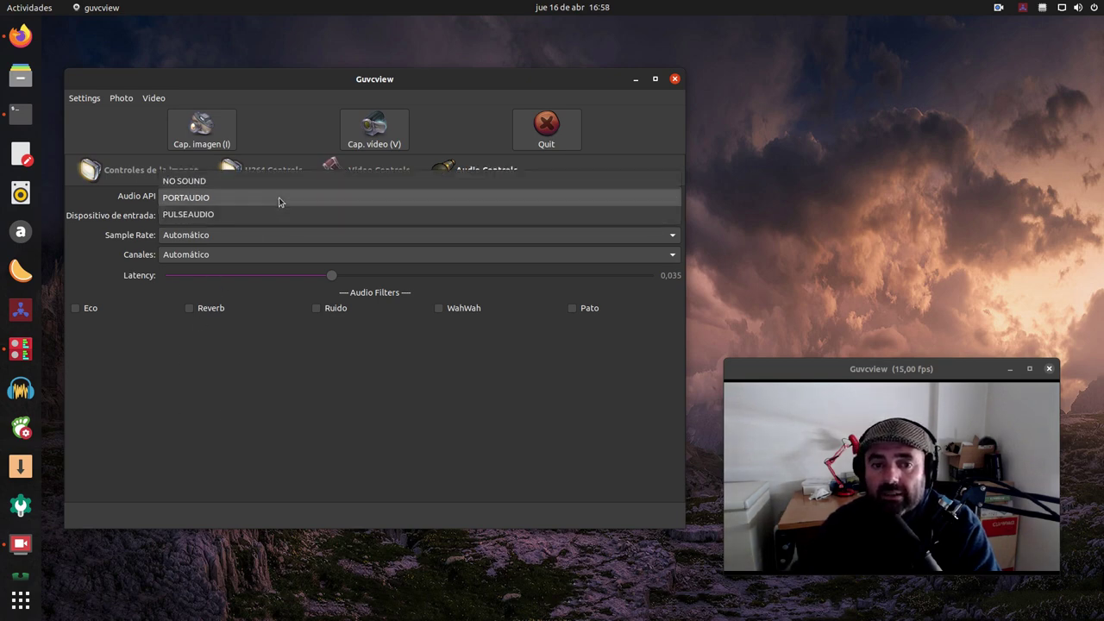
pyautogui.click(264, 409)
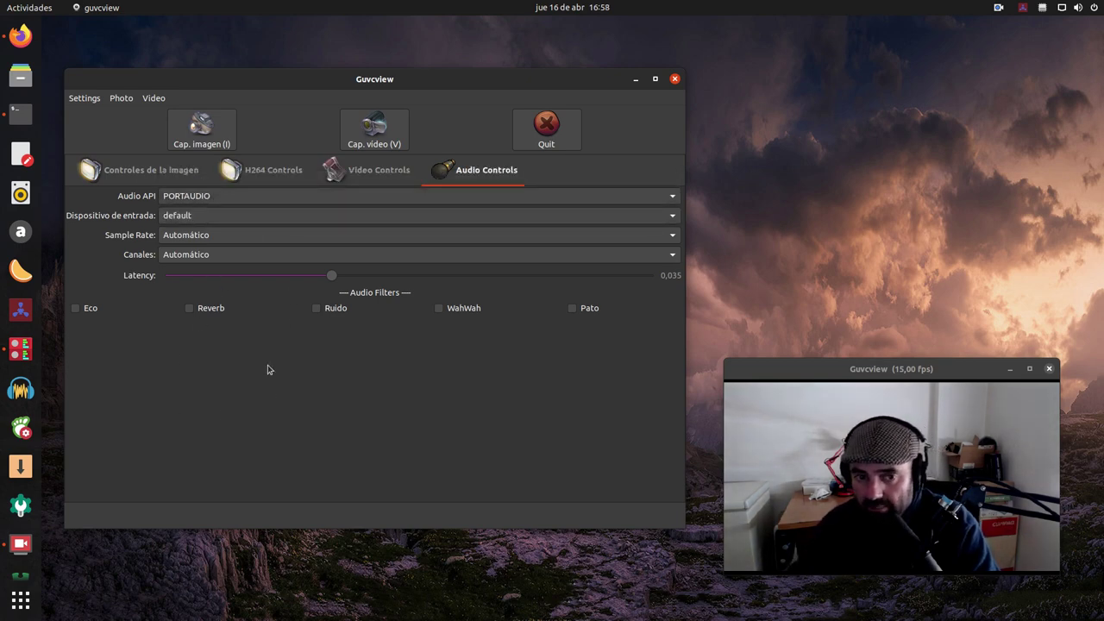
# Review the available audio input devices and choose jack as the input device.
pyautogui.click(425, 222)
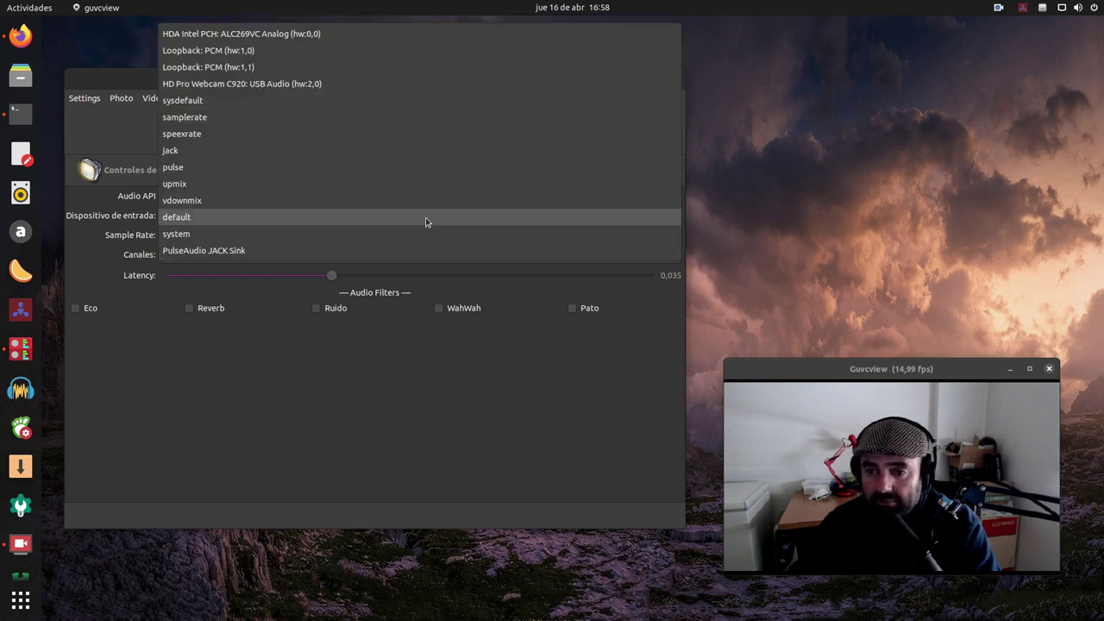
pyautogui.click(305, 303)
pyautogui.click(270, 225)
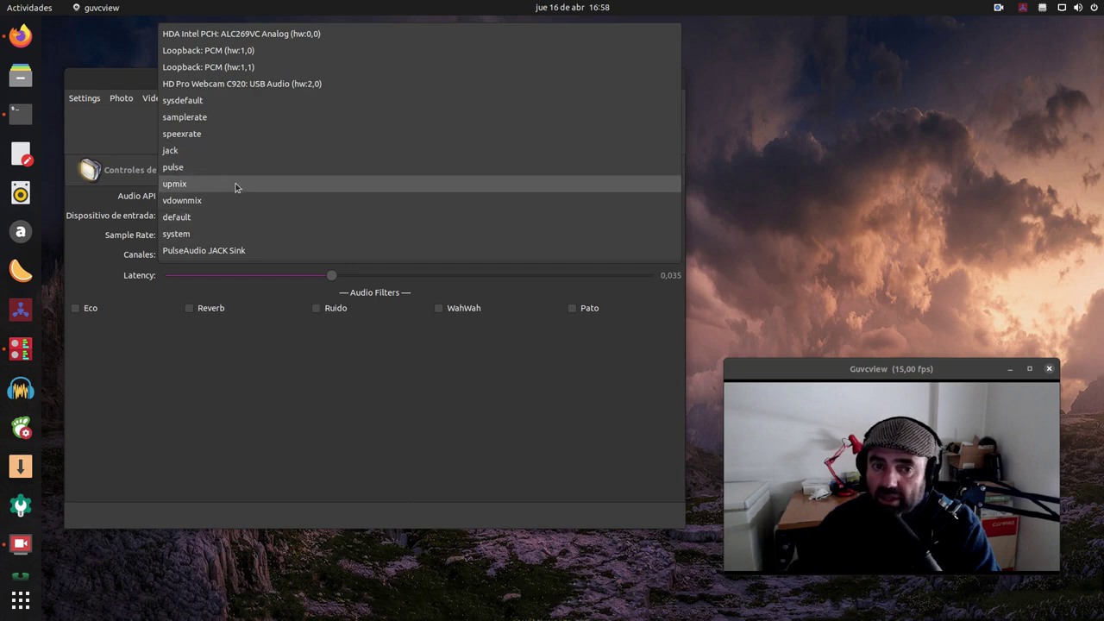
pyautogui.click(240, 154)
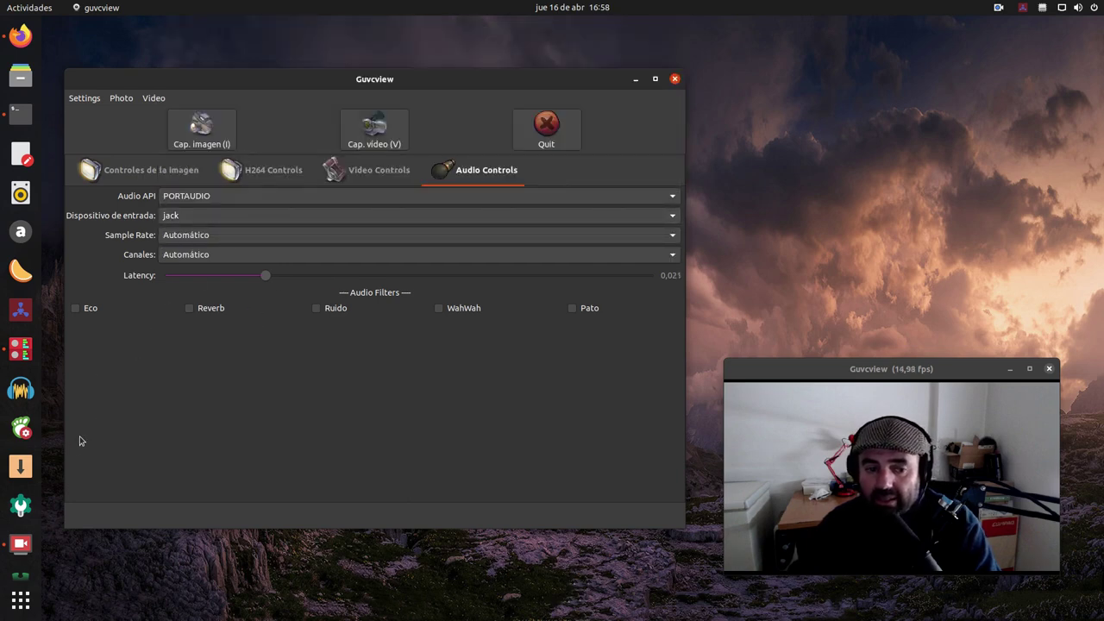
# Switch to the system settings to check the sound output and input devices, then minimize them to return to guvcview.
pyautogui.click(21, 507)
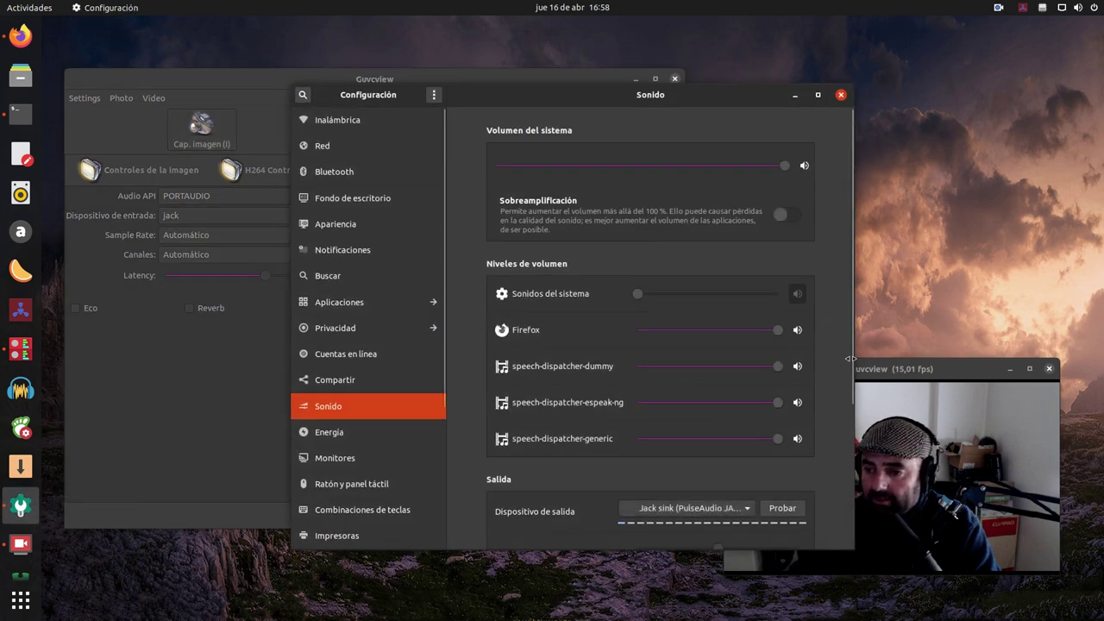
pyautogui.scroll(-5, 792, 464)
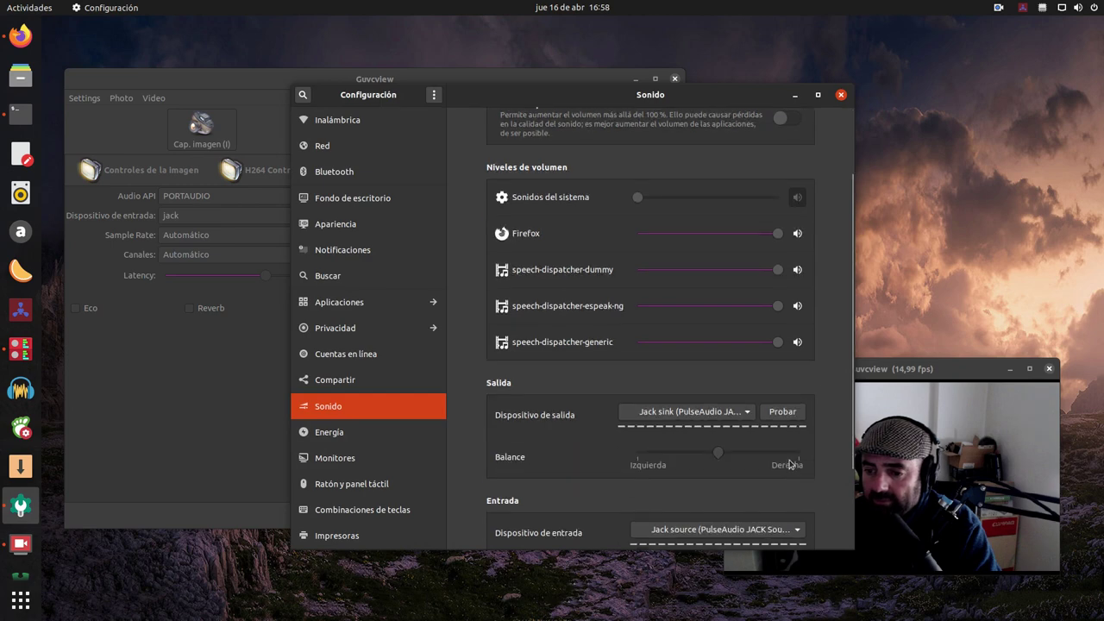
pyautogui.moveTo(638, 458); pyautogui.dragTo(721, 461)
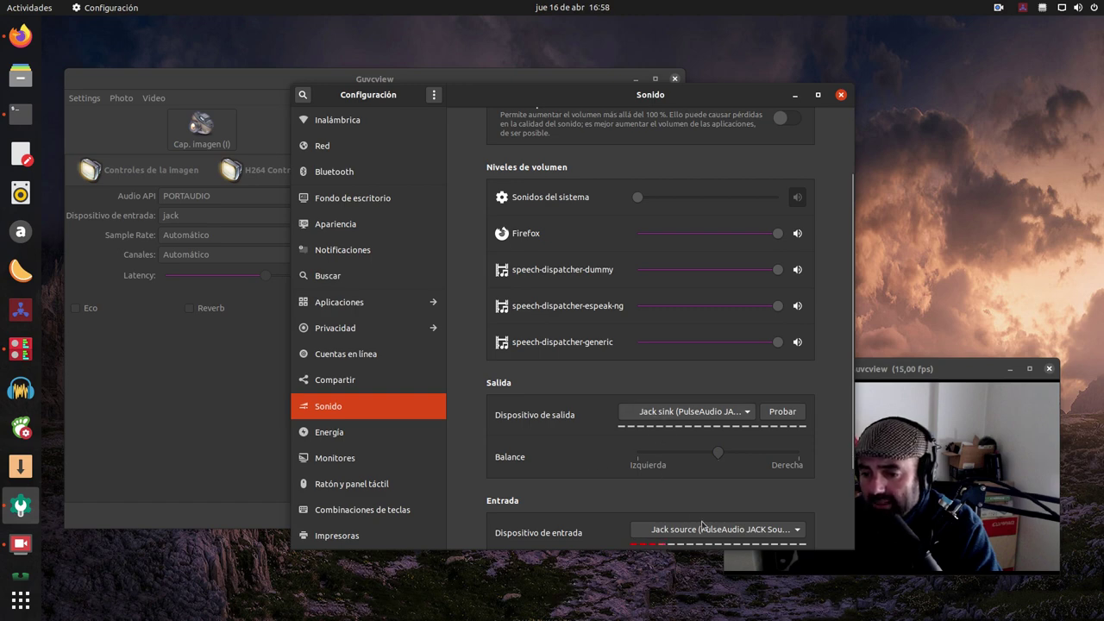
pyautogui.scroll(-3, 853, 468)
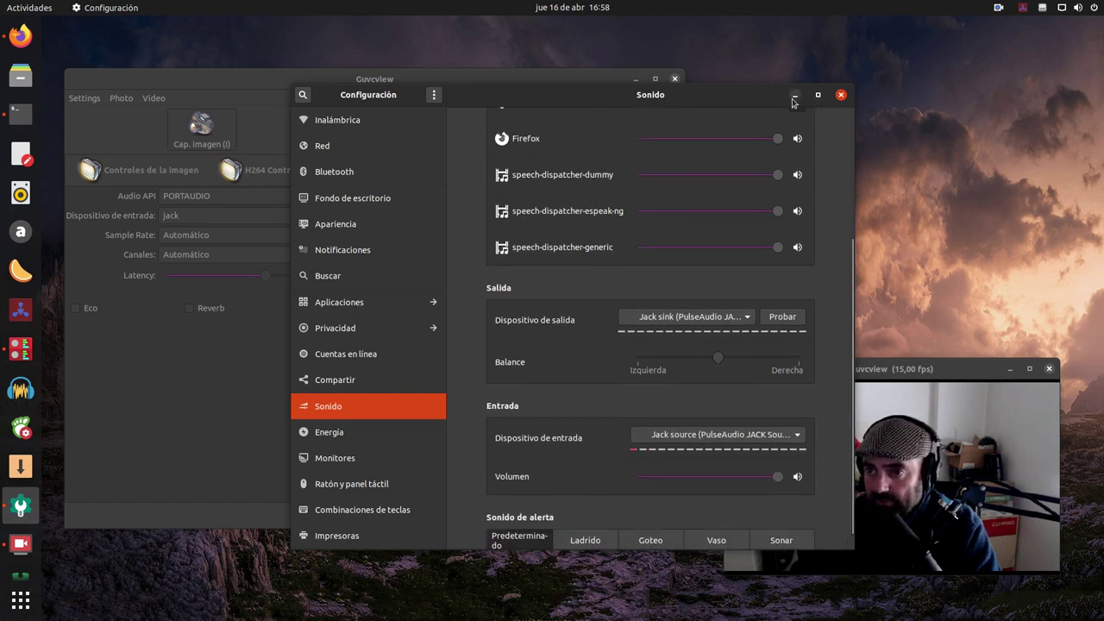
pyautogui.click(795, 94)
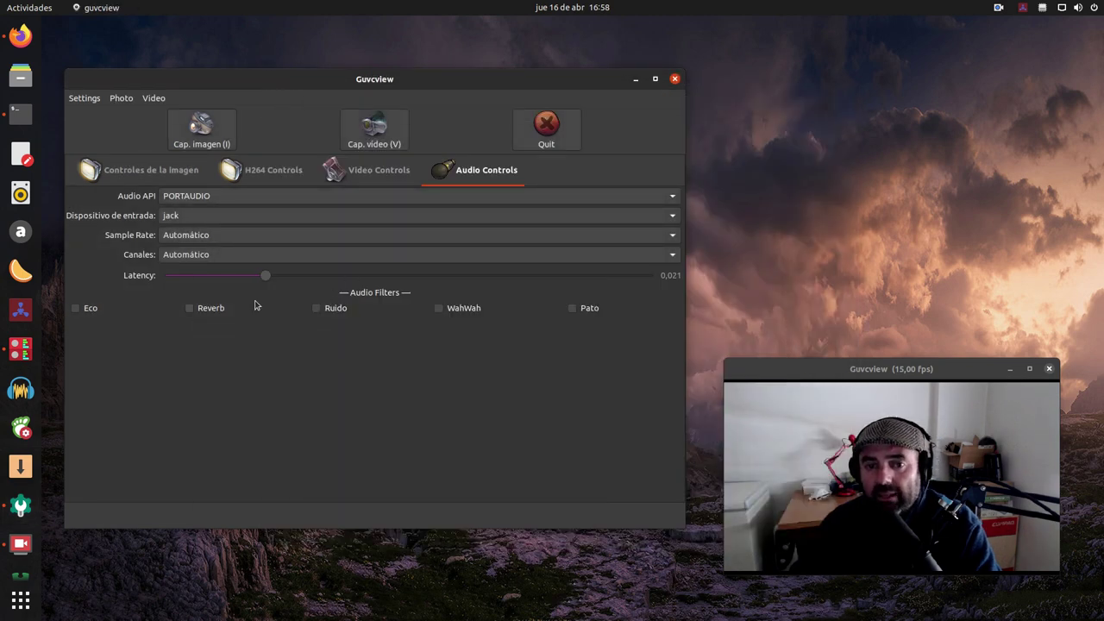
# Keep jack as the audio input device and set the sample rate to 48000.
pyautogui.click(192, 218)
pyautogui.click(191, 218)
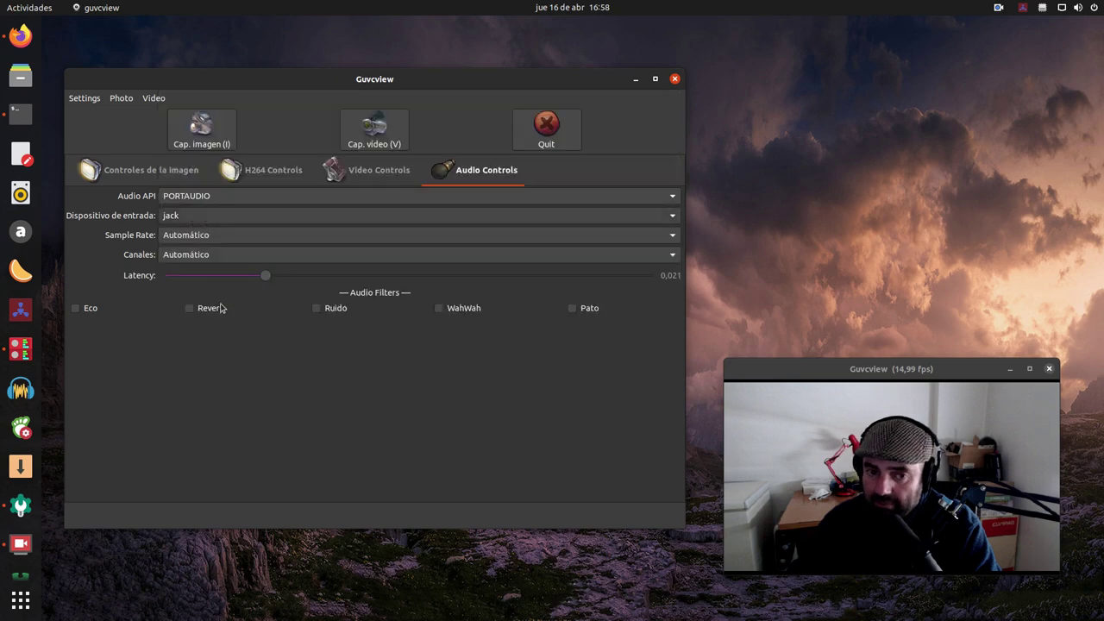
pyautogui.click(217, 238)
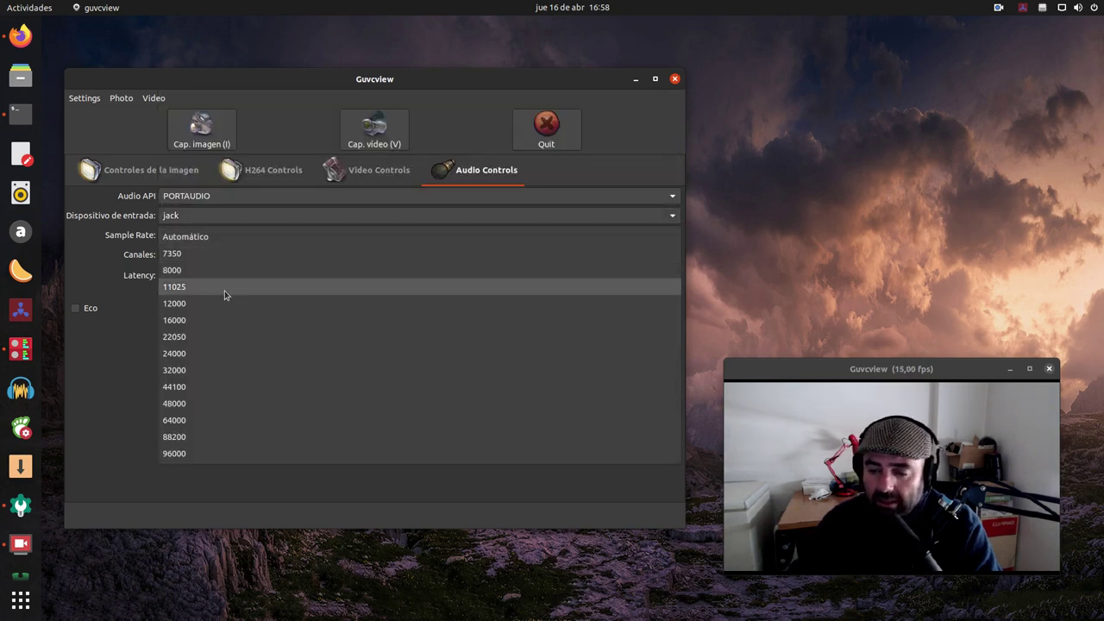
pyautogui.click(225, 404)
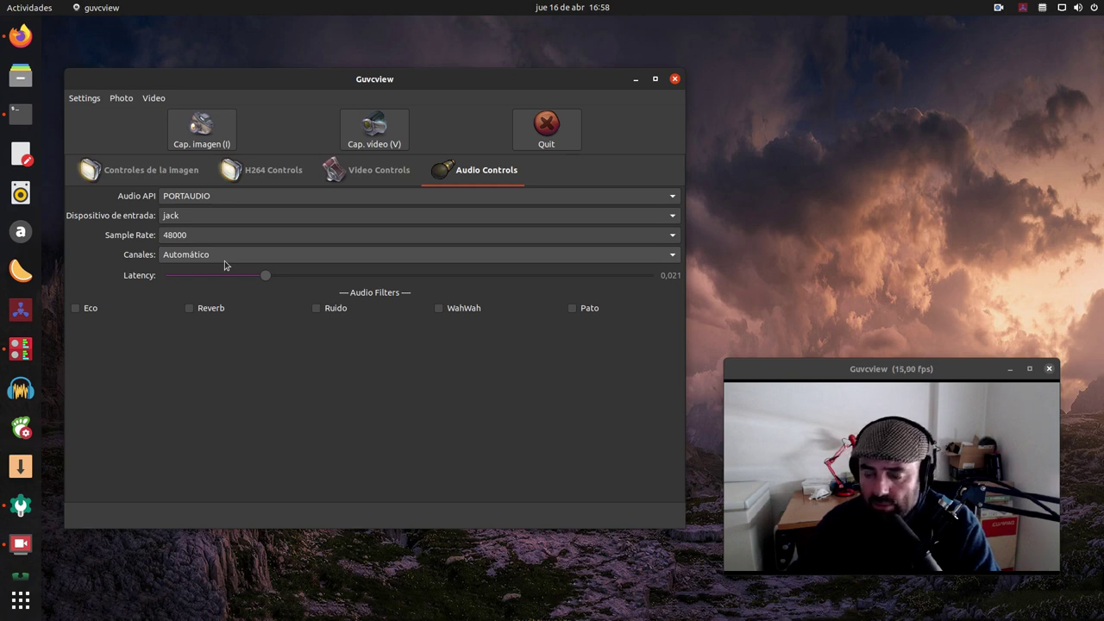
# Try the 1 - mono and 2 - stereo audio channel options, ending with the channels set to 1 - mono.
pyautogui.click(250, 256)
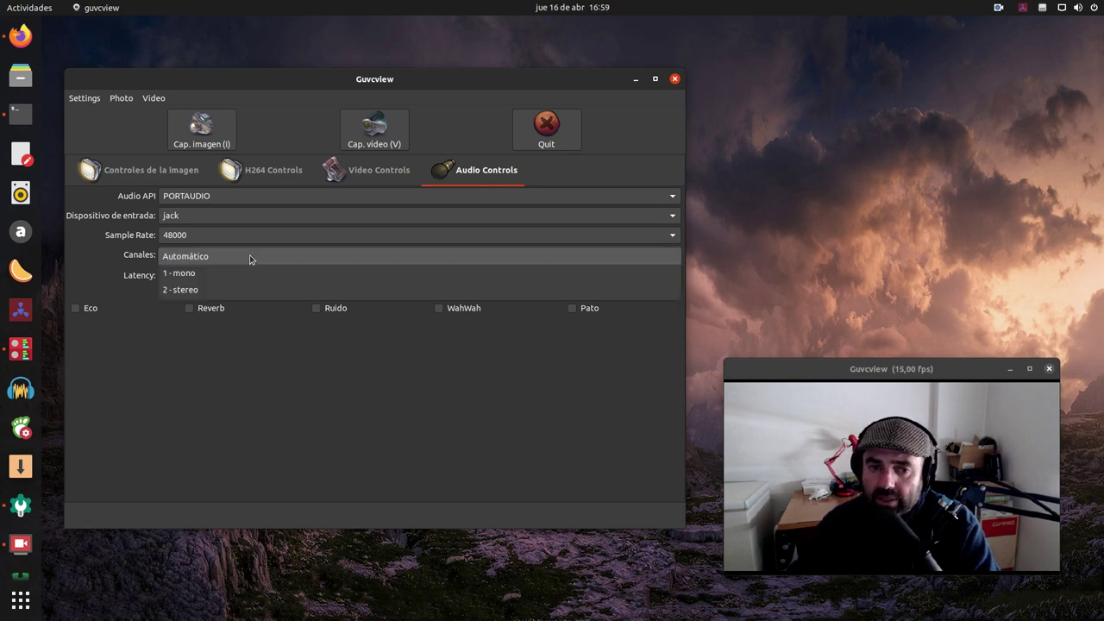
pyautogui.click(216, 274)
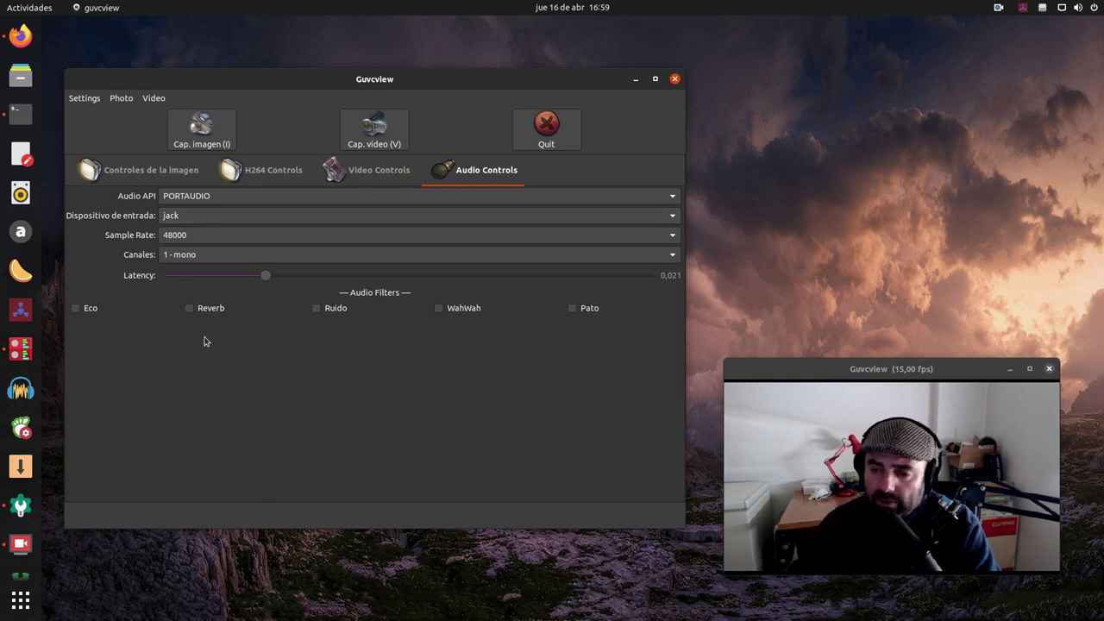
pyautogui.click(212, 258)
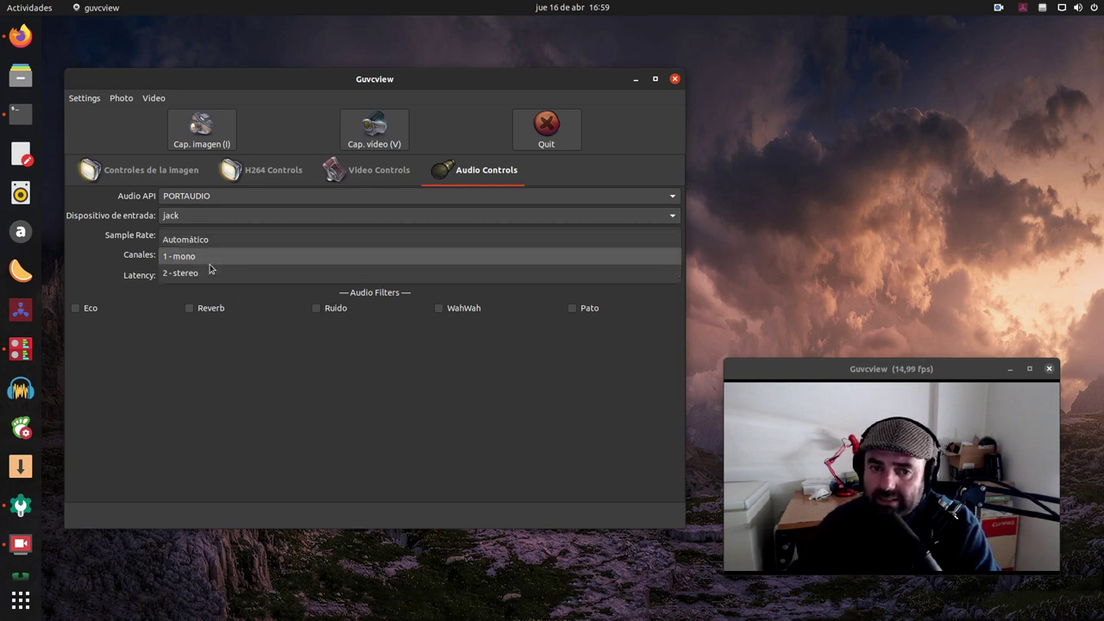
pyautogui.click(208, 271)
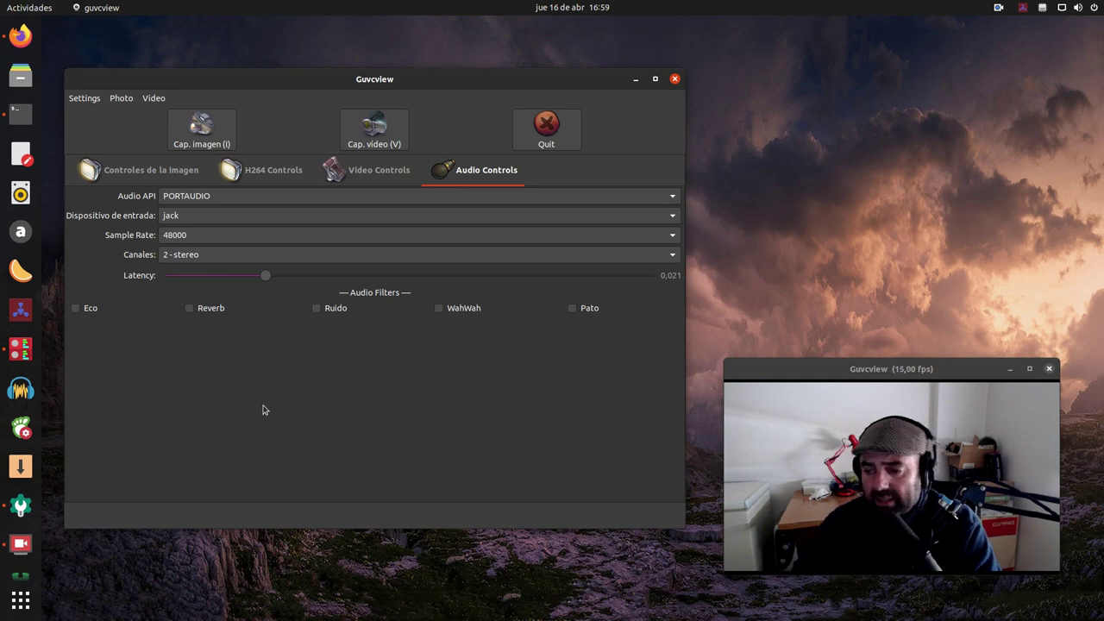
pyautogui.click(204, 254)
pyautogui.click(205, 238)
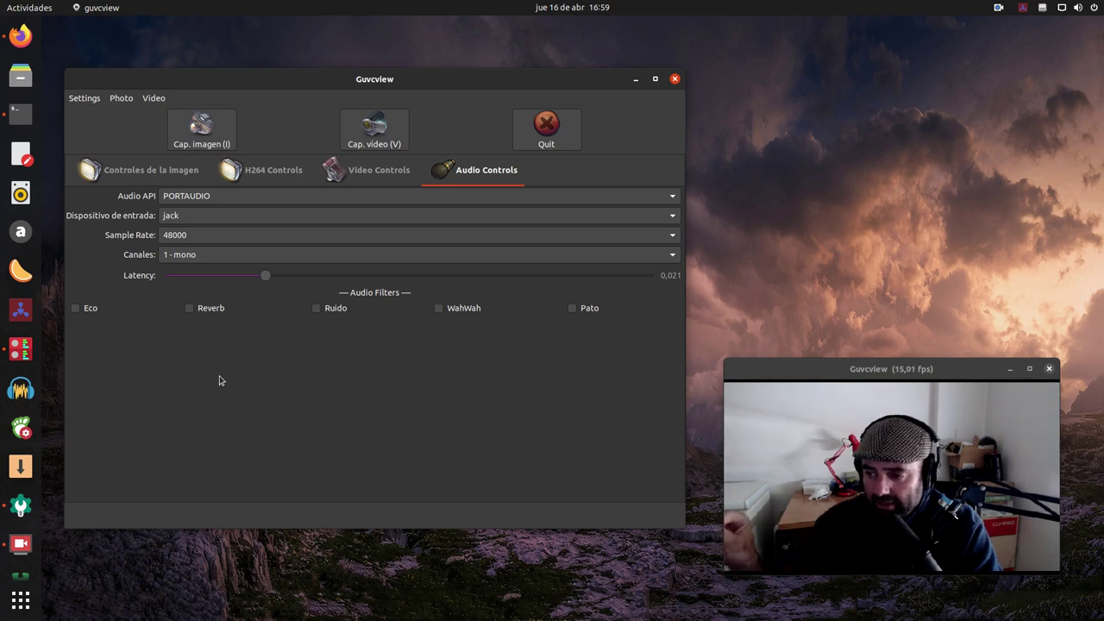
# Switch the audio channels to 2 - stereo and back to 1 - mono.
pyautogui.click(211, 261)
pyautogui.click(206, 273)
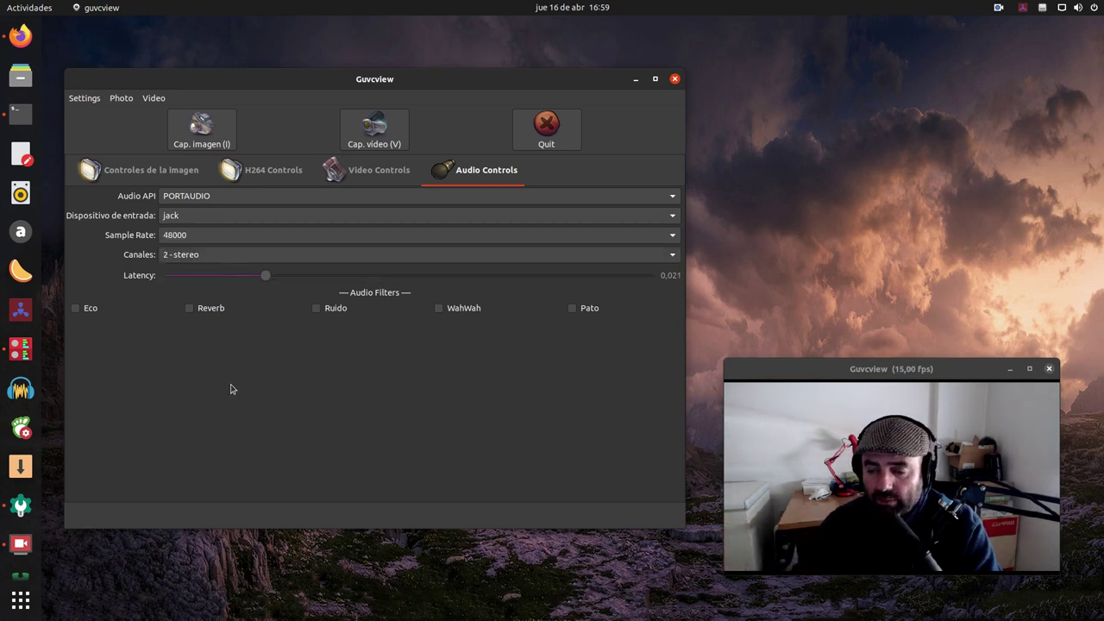
pyautogui.click(196, 256)
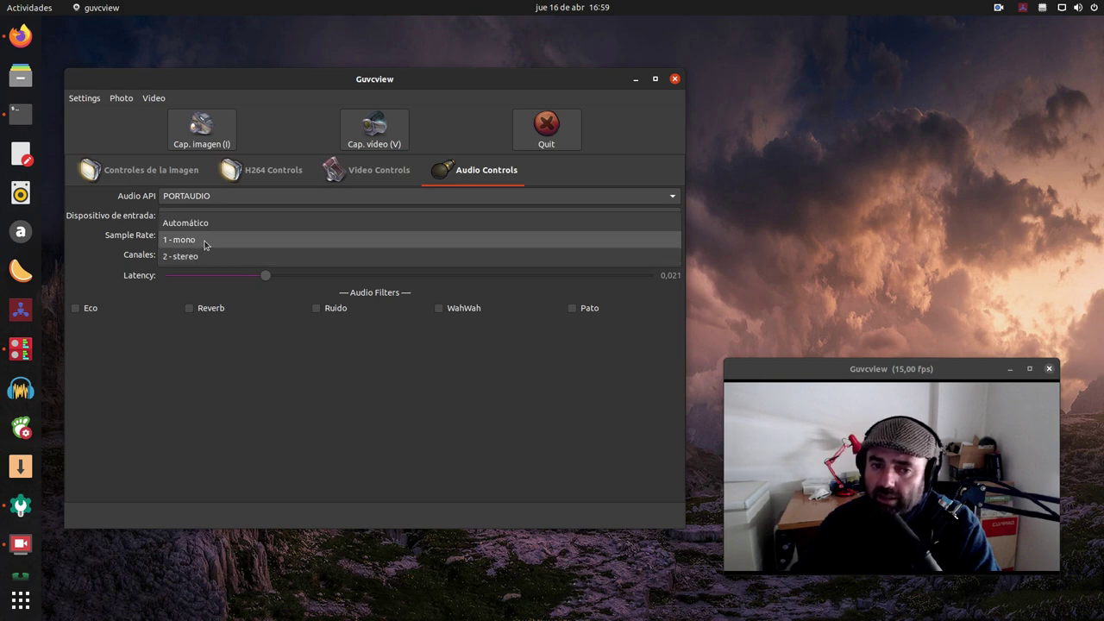
pyautogui.click(205, 242)
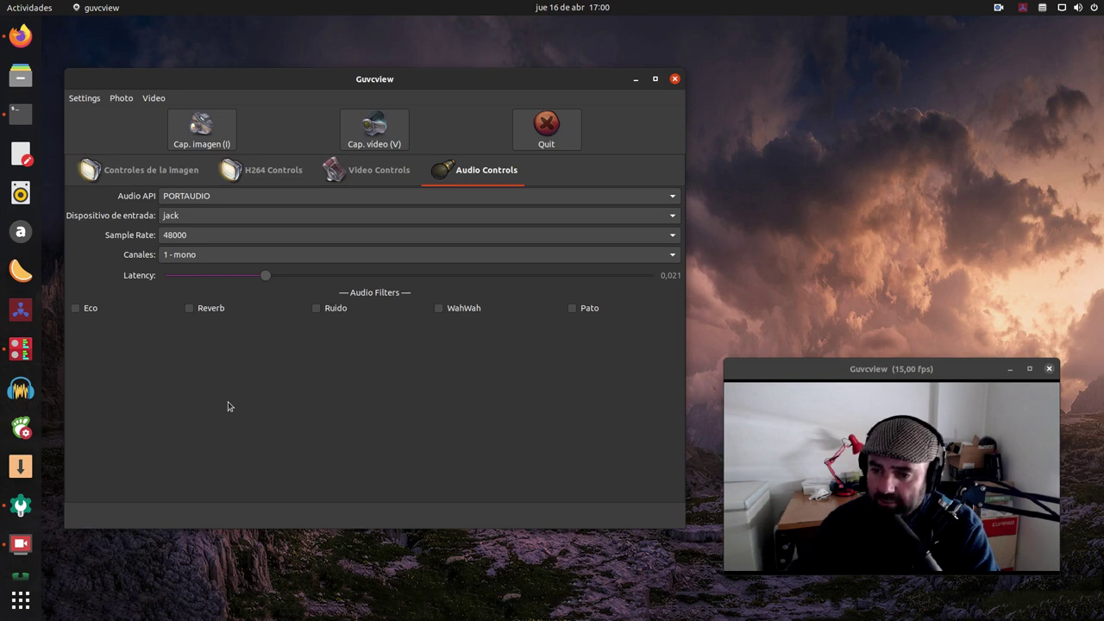
# Capture a webcam photo, view my_photo-1.jpg from the home folder in Files, and return to guvcview.
pyautogui.moveTo(308, 82); pyautogui.dragTo(311, 59)
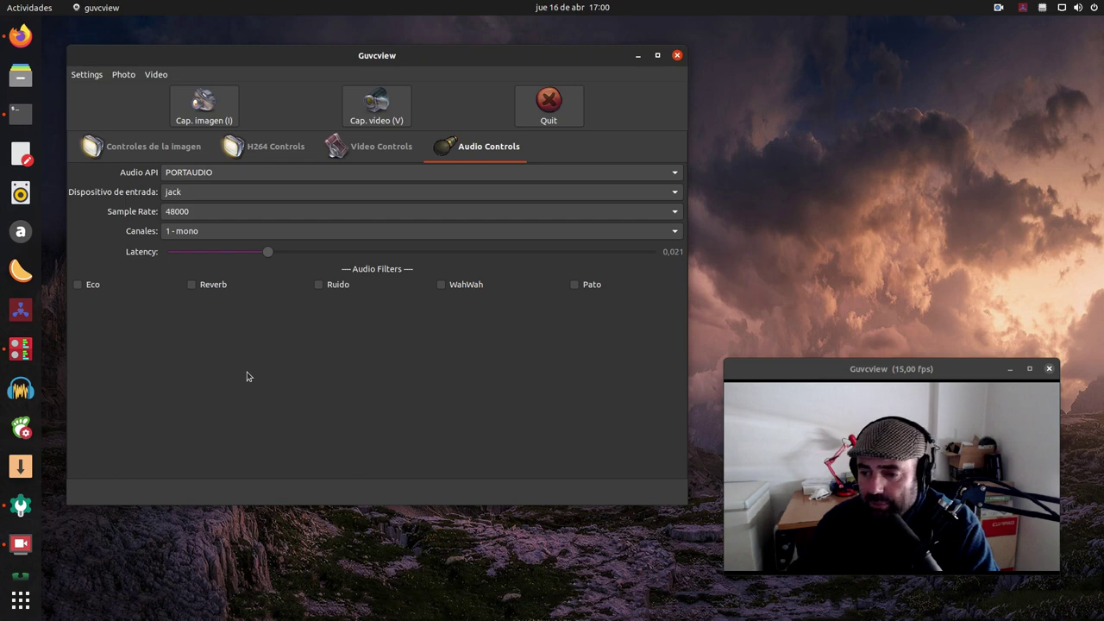
pyautogui.click(204, 109)
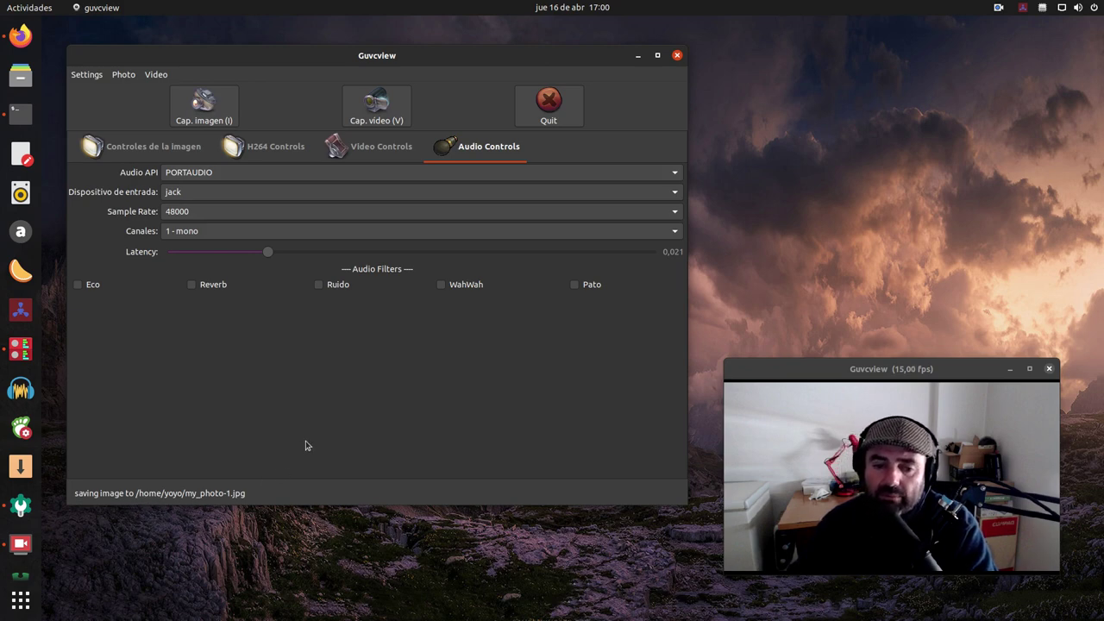
pyautogui.click(21, 76)
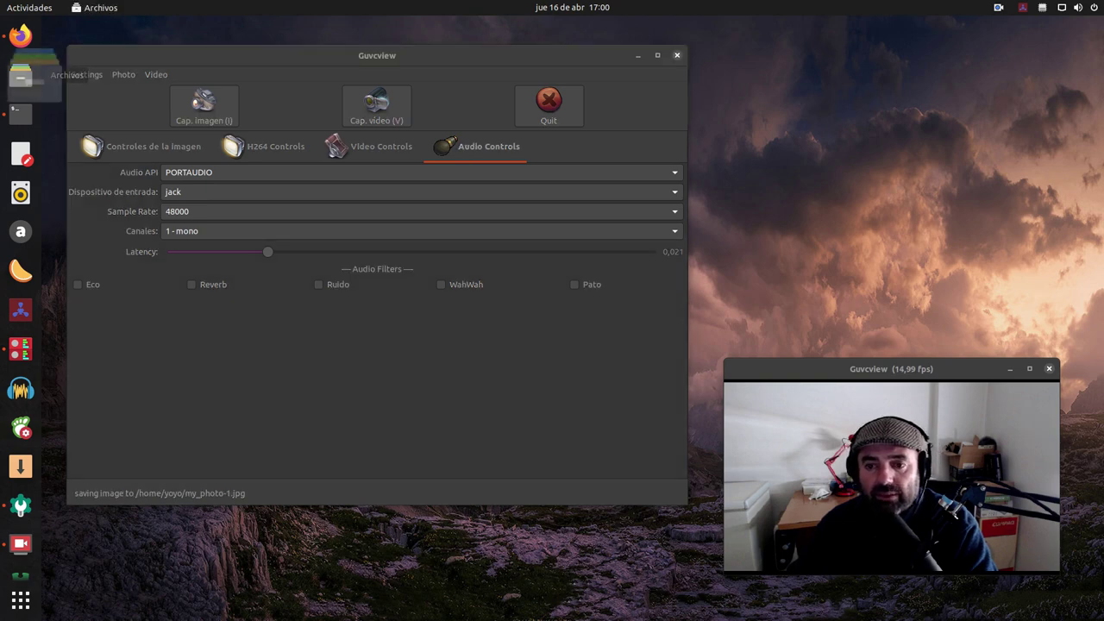
pyautogui.doubleClick(546, 131)
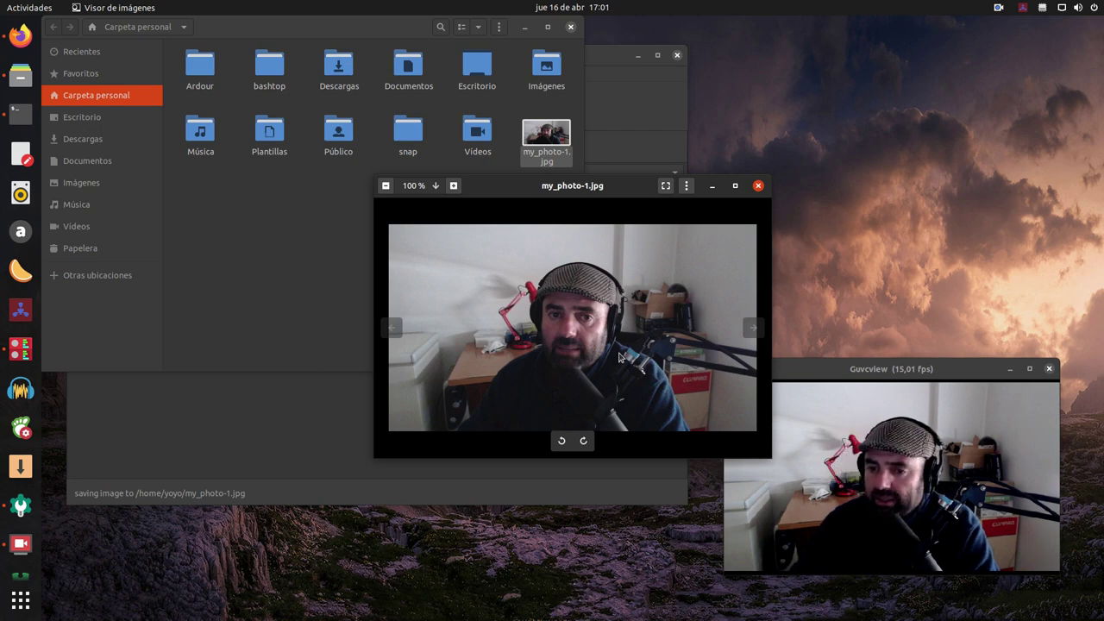
pyautogui.click(758, 186)
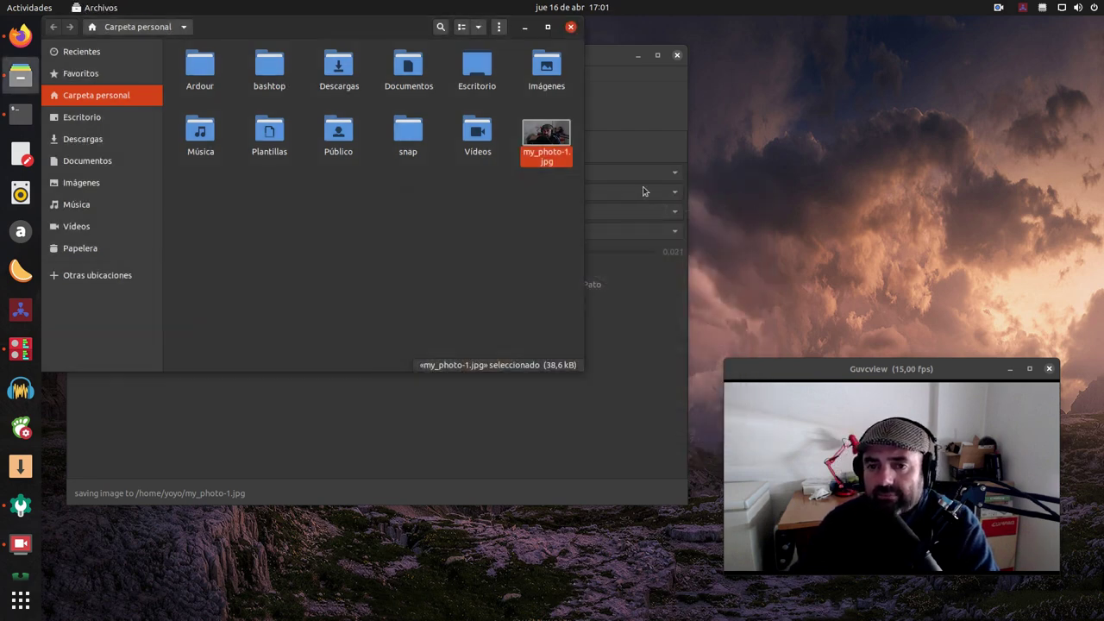
pyautogui.click(524, 26)
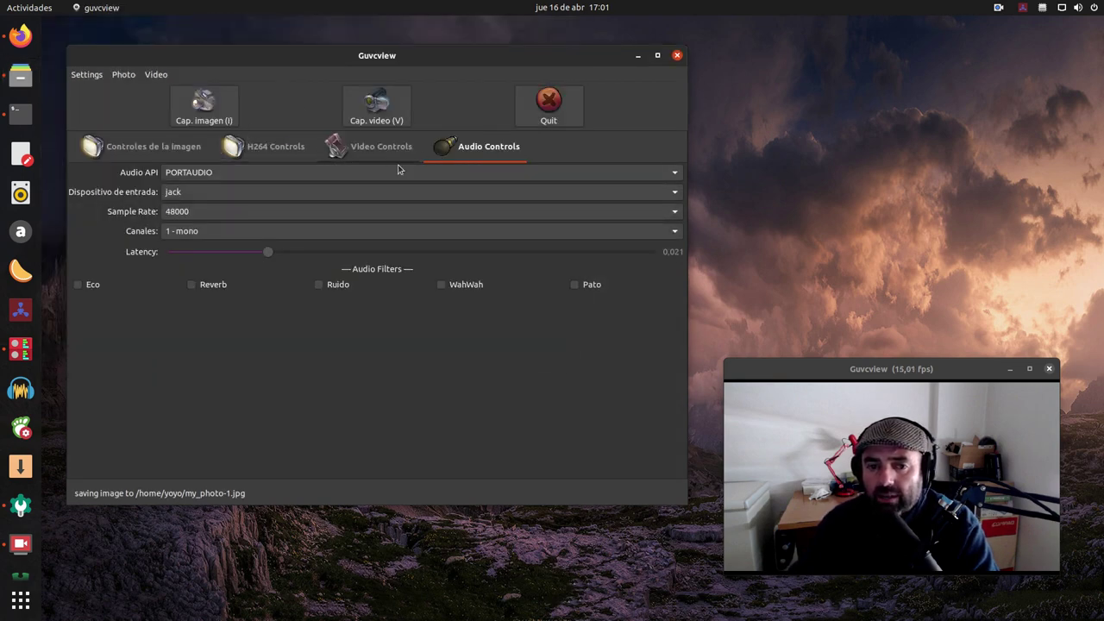
# Set the webcam's video resolution to 1280x720 in the video controls.
pyautogui.click(364, 153)
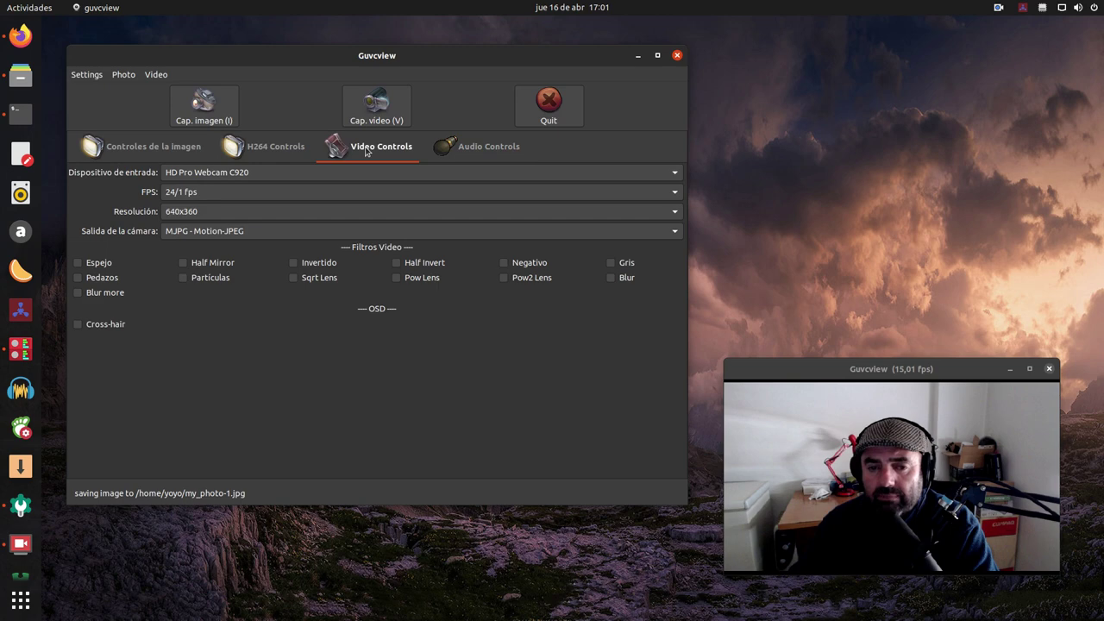
pyautogui.click(207, 218)
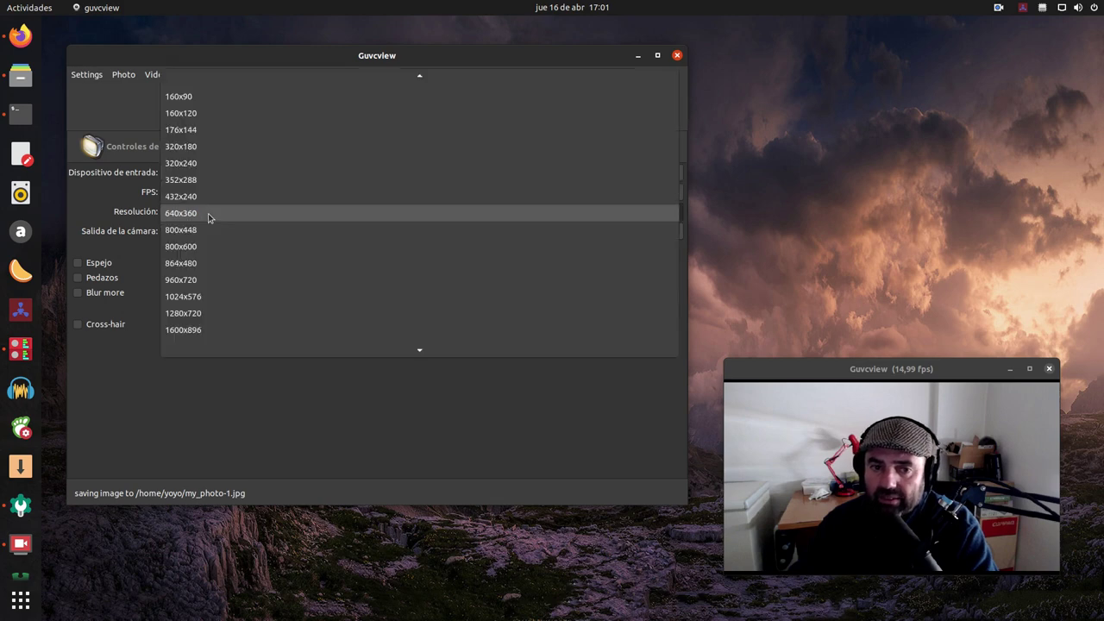
pyautogui.click(207, 313)
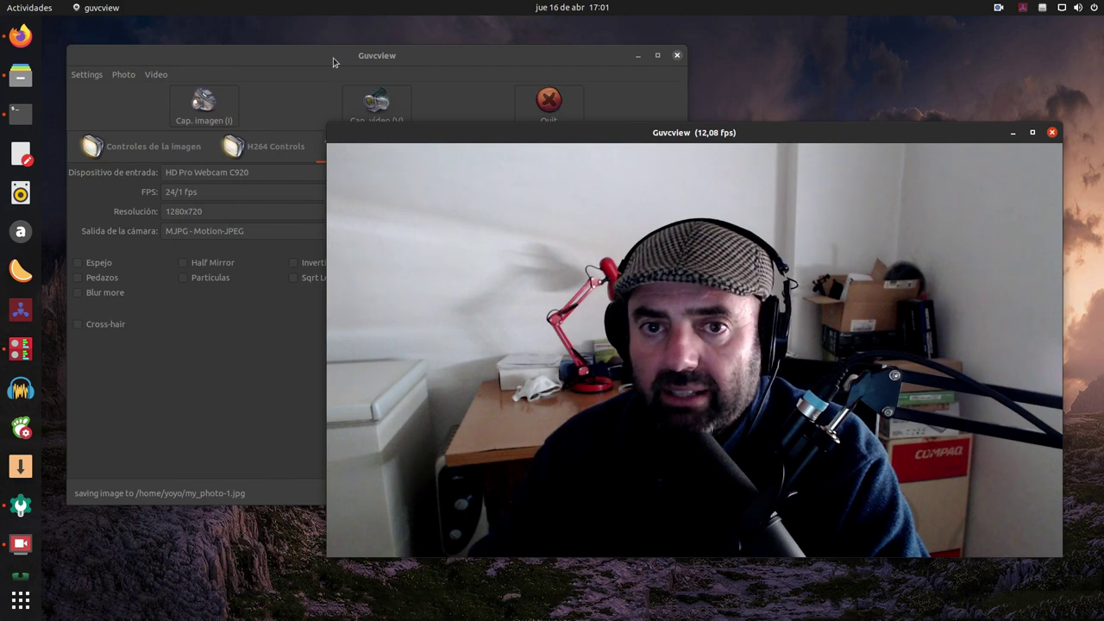
# Capture a second webcam photo, view my_photo-2.jpg from the home folder in Files, and return to guvcview.
pyautogui.click(333, 62)
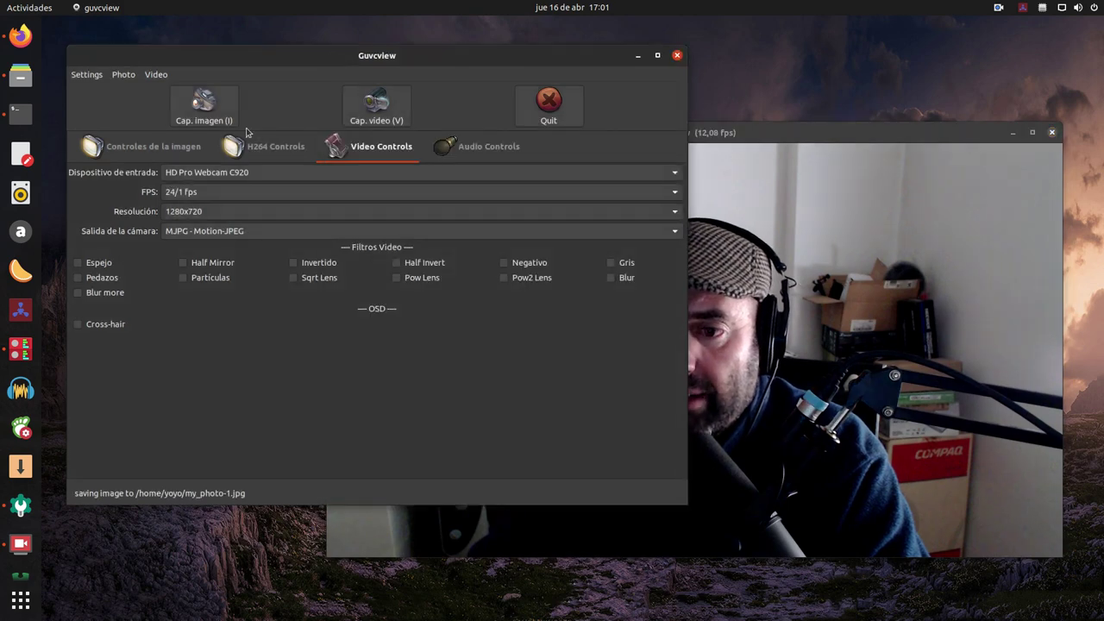
pyautogui.click(204, 107)
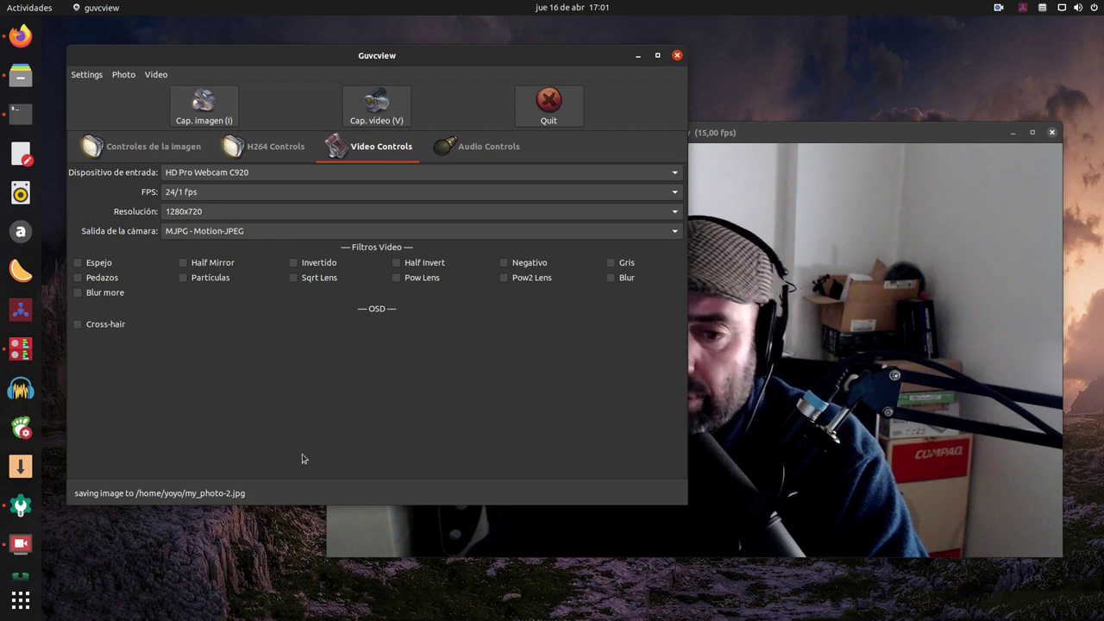
pyautogui.click(21, 76)
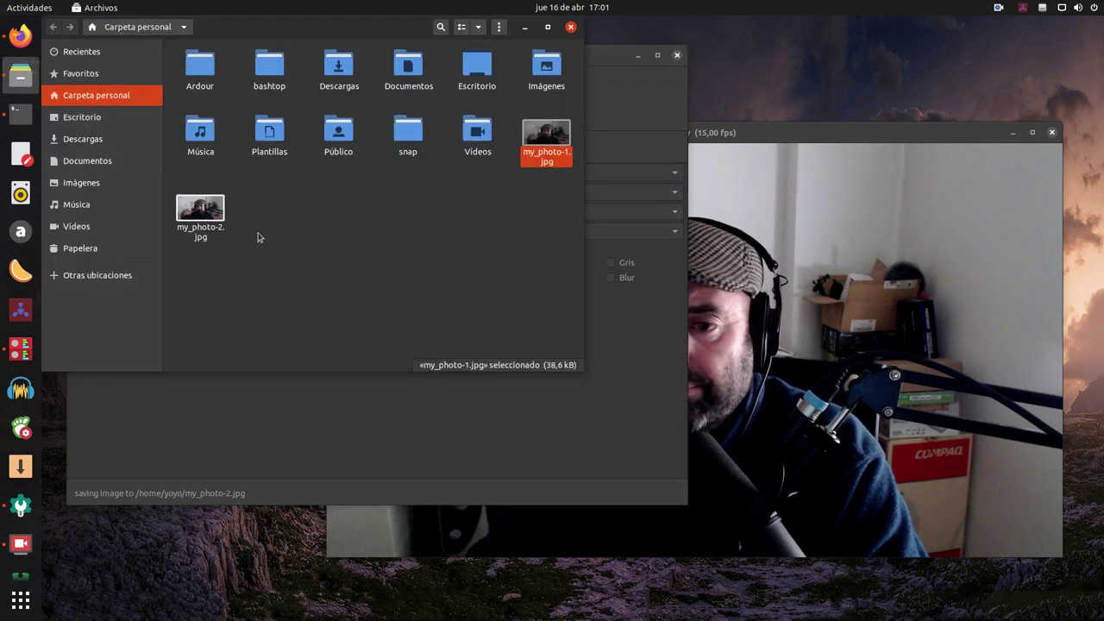
pyautogui.doubleClick(197, 213)
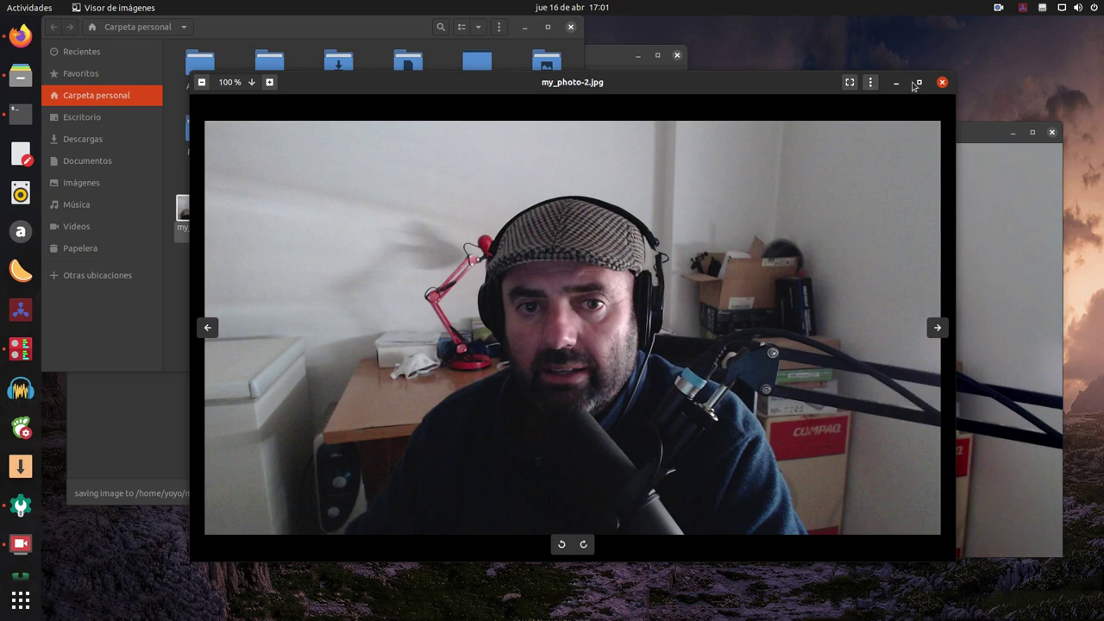
pyautogui.click(942, 82)
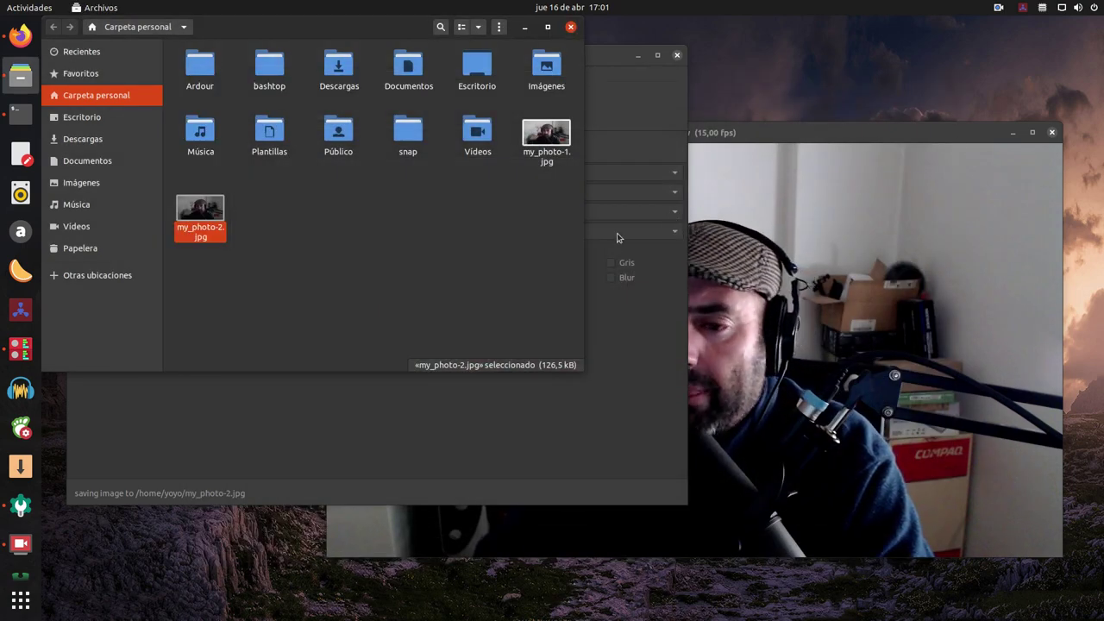
pyautogui.click(366, 264)
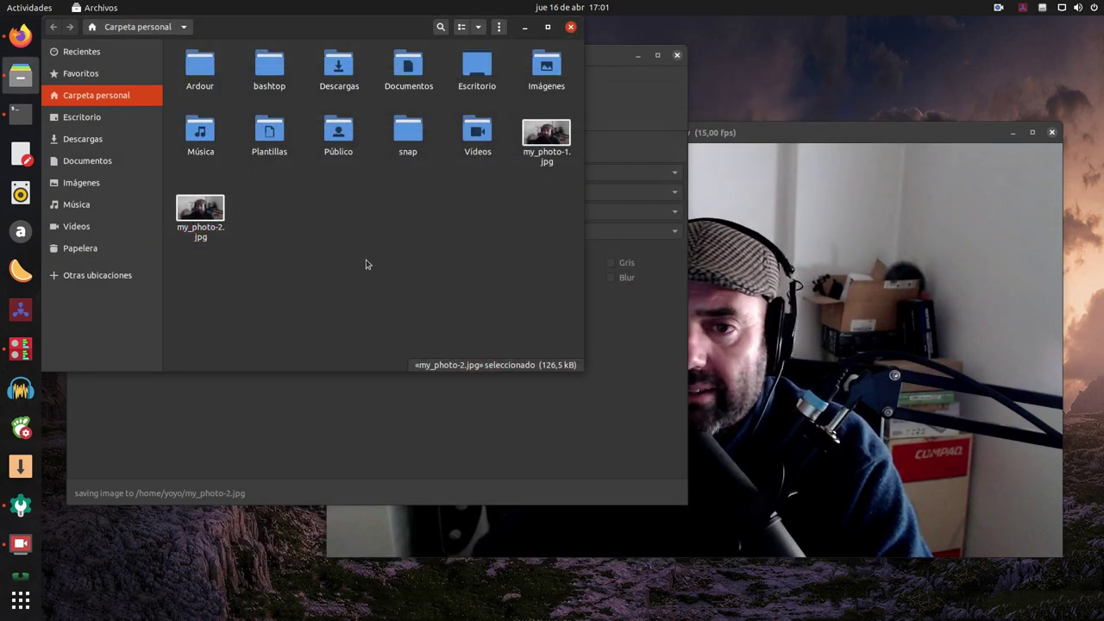
pyautogui.click(524, 27)
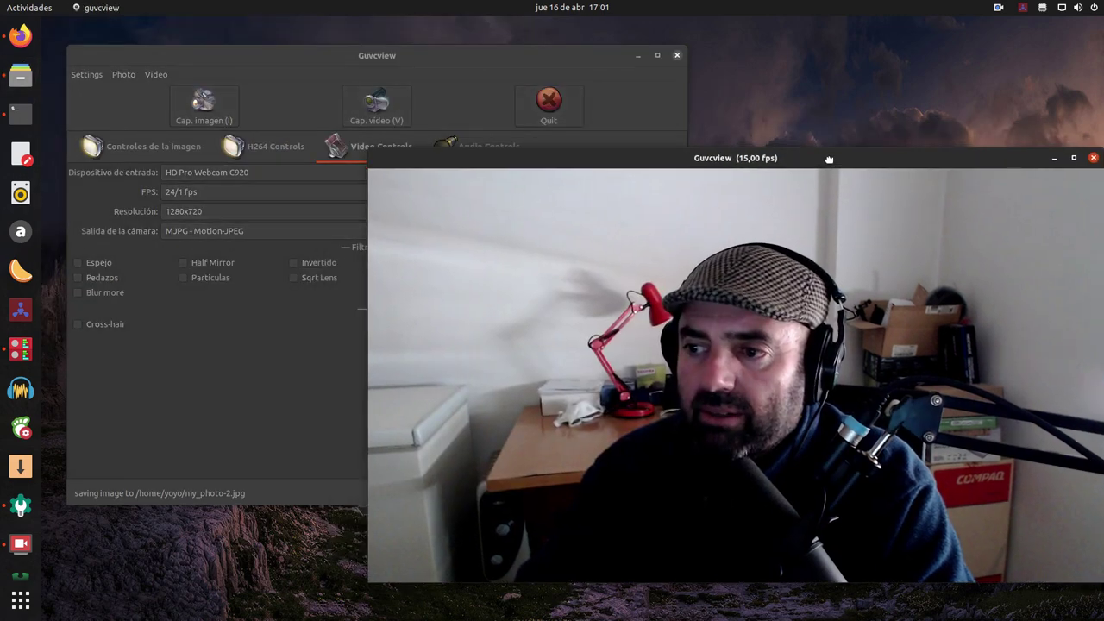
# Reposition the camera preview and controls windows, and toggle the Espejo video filter on and off.
pyautogui.moveTo(716, 132); pyautogui.dragTo(777, 164)
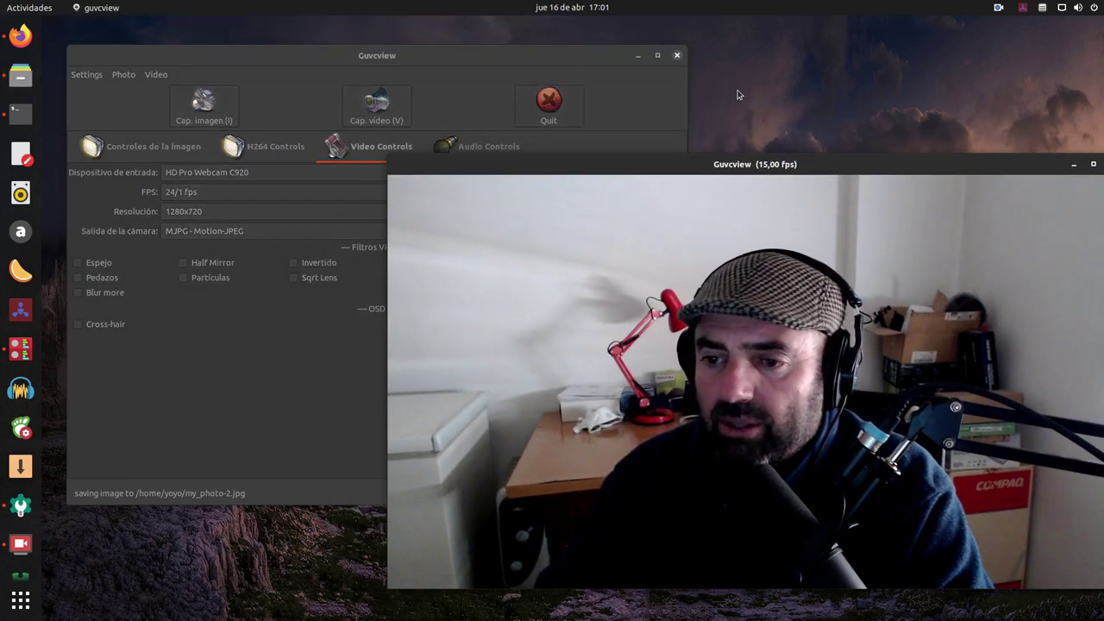
pyautogui.moveTo(409, 53); pyautogui.dragTo(404, 44)
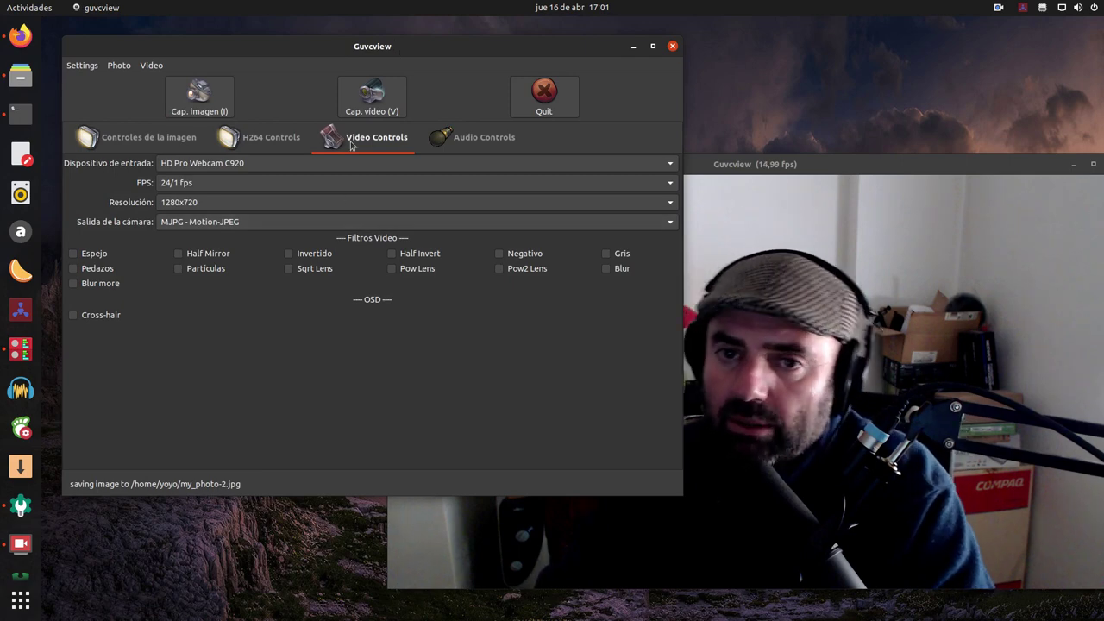
pyautogui.moveTo(369, 50); pyautogui.dragTo(390, 50)
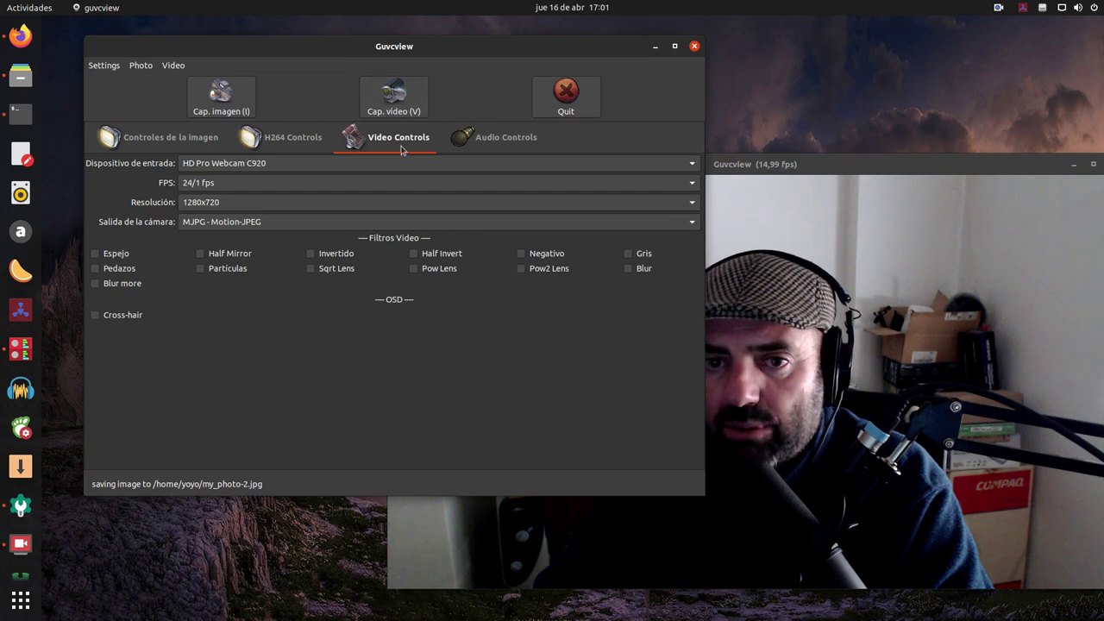
pyautogui.click(117, 256)
pyautogui.click(117, 256)
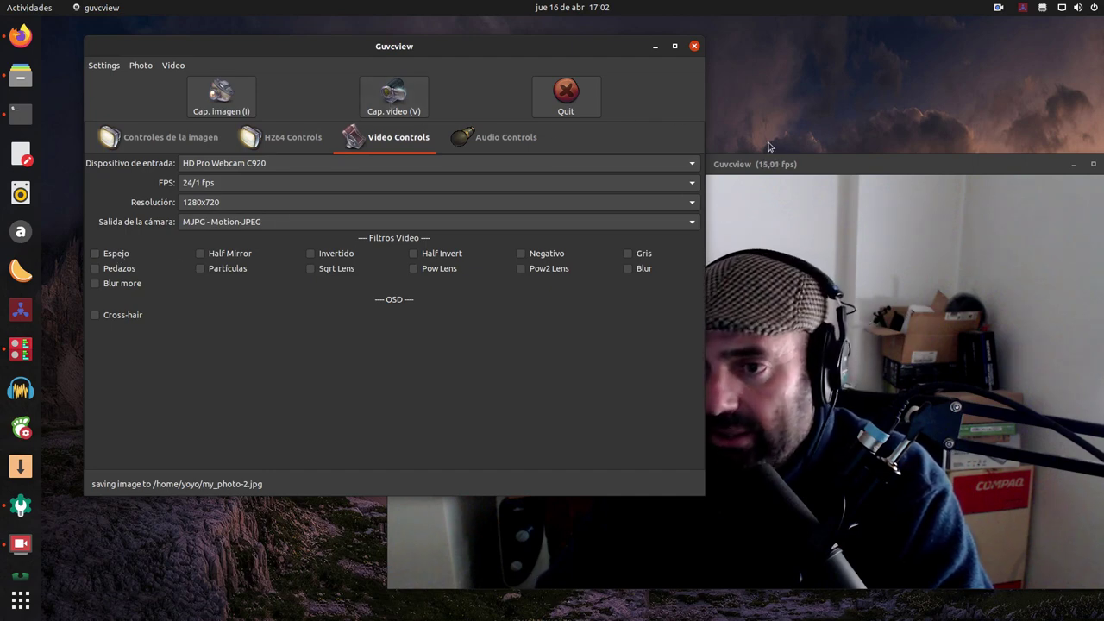
# Bring the camera preview window to the front and move it lower on the desktop.
pyautogui.click(795, 164)
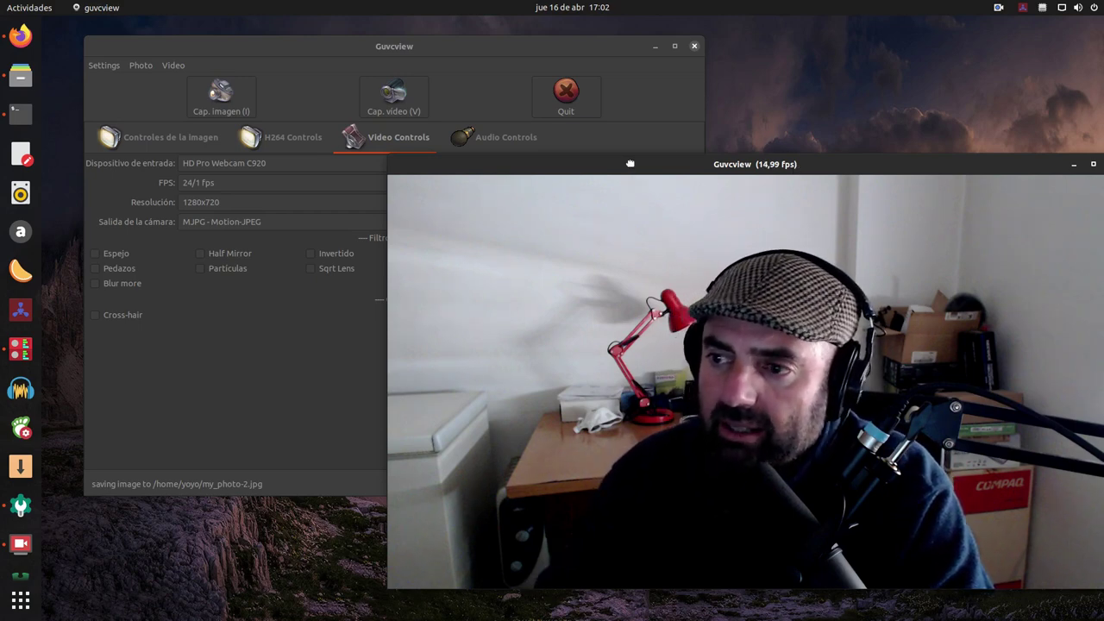
pyautogui.moveTo(630, 163); pyautogui.dragTo(625, 161)
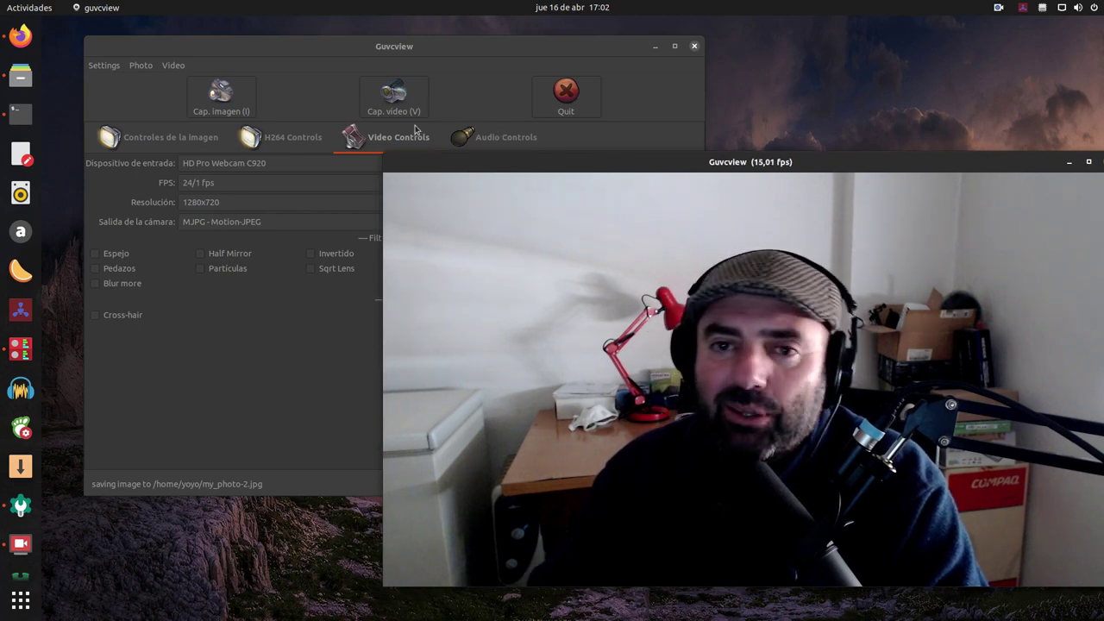
pyautogui.moveTo(500, 163); pyautogui.dragTo(505, 189)
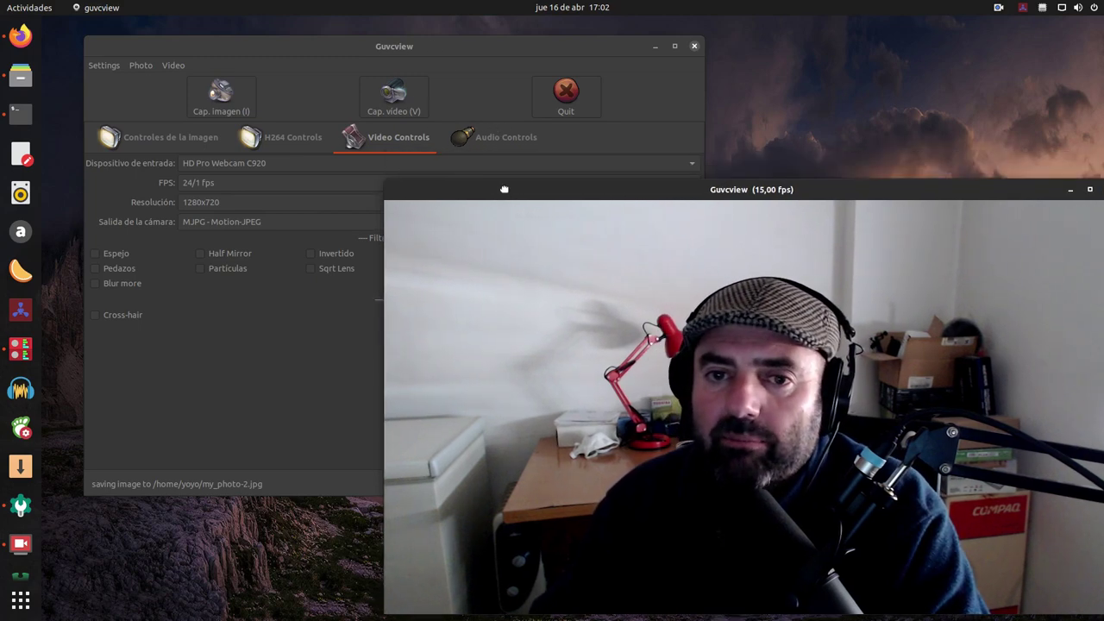
# Record a short webcam video, bringing the live preview forward while recording, and stop the capture.
pyautogui.click(460, 46)
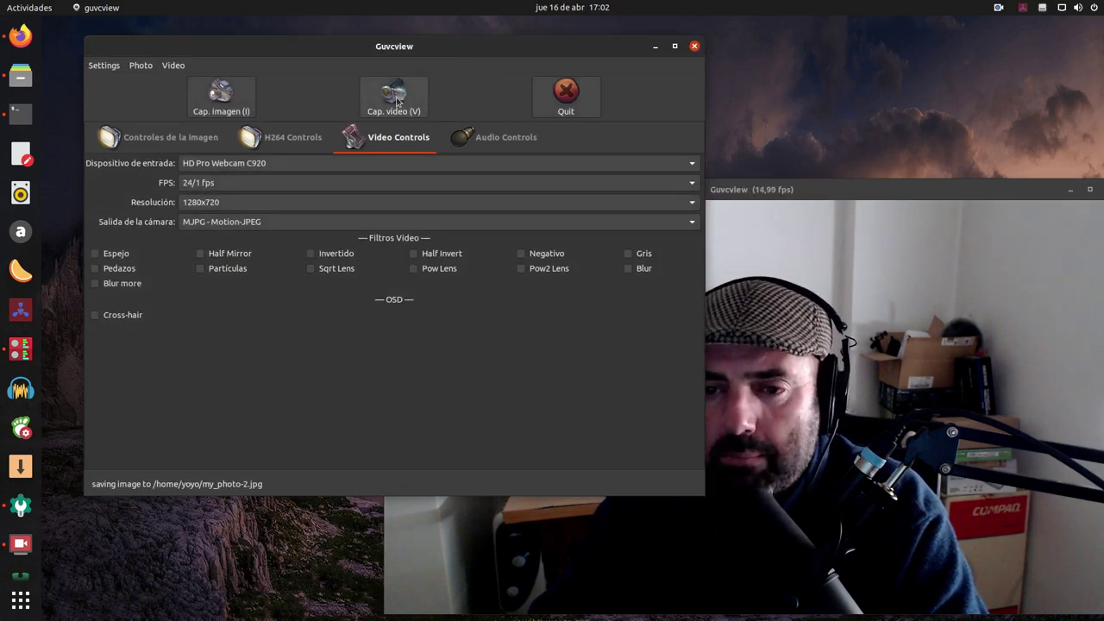
pyautogui.click(397, 101)
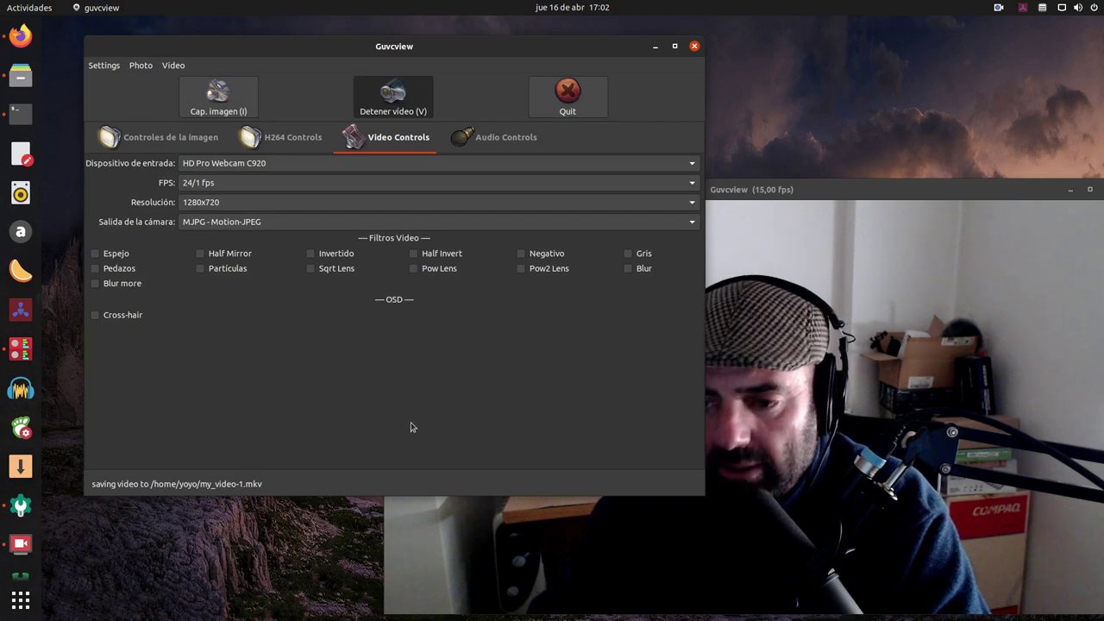
pyautogui.click(748, 197)
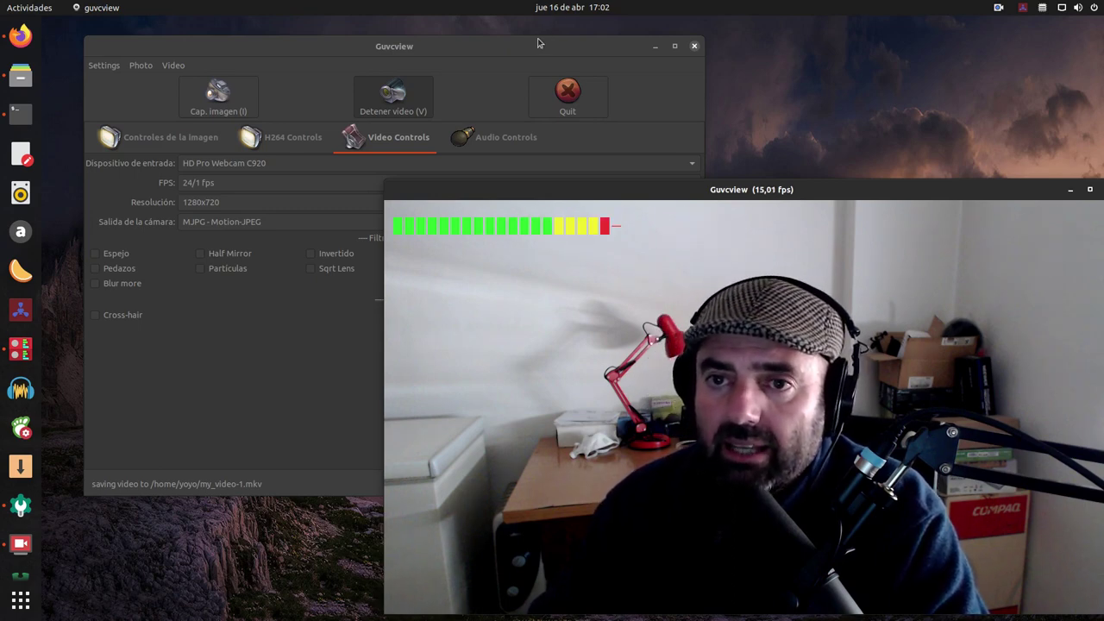
pyautogui.click(509, 60)
pyautogui.click(391, 98)
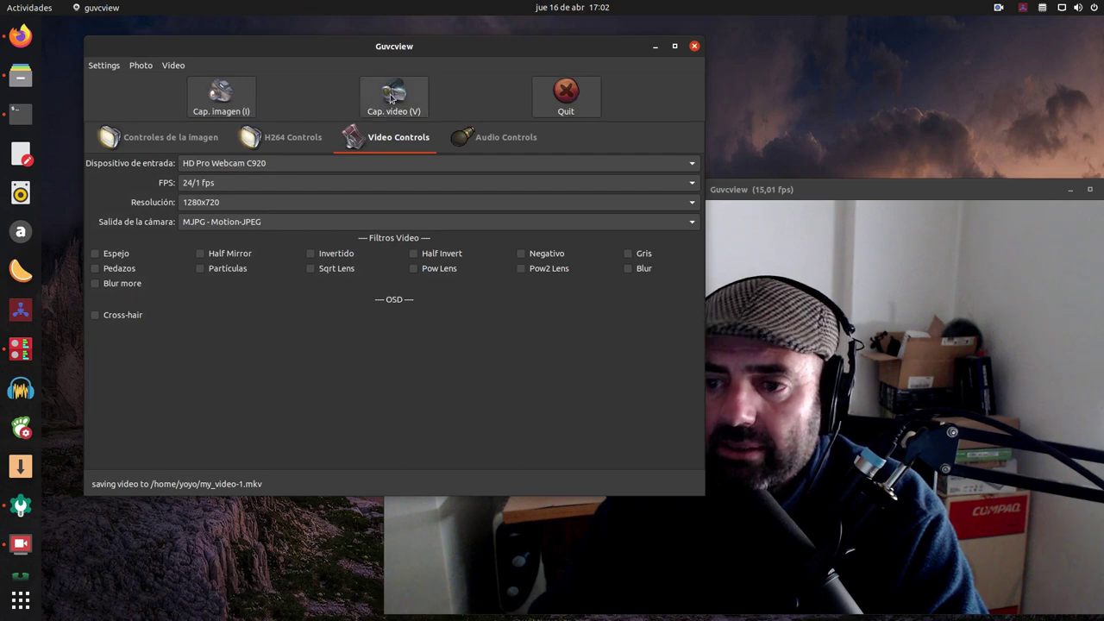
# Switch to Files, play my_video-1.mkv from the home folder with Videos, and close the player.
pyautogui.click(21, 78)
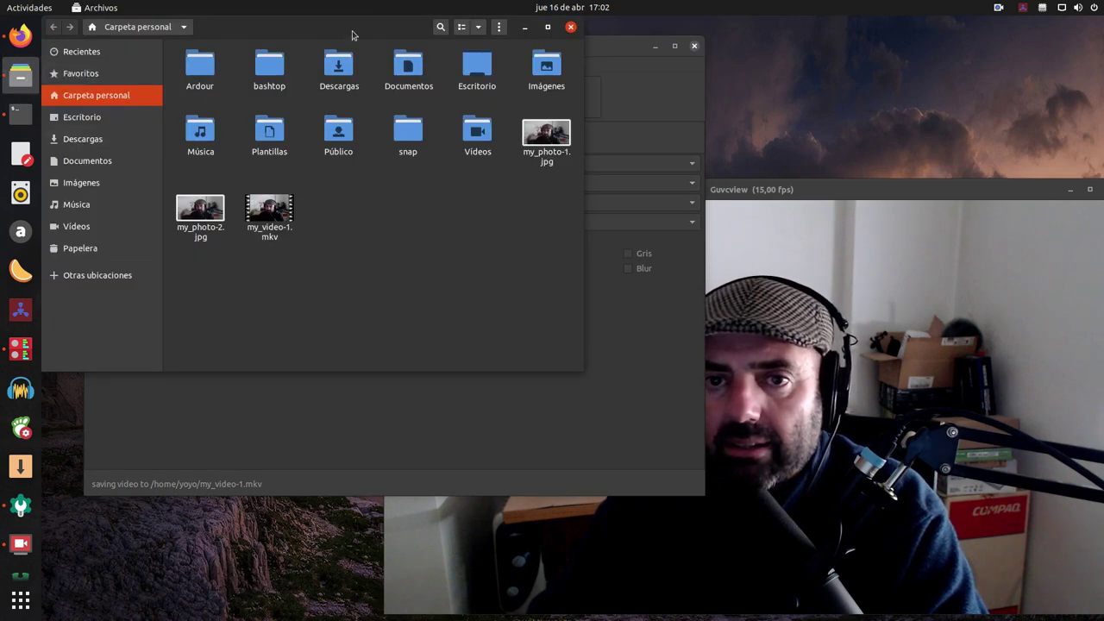
pyautogui.moveTo(352, 35); pyautogui.dragTo(499, 87)
pyautogui.click(431, 269)
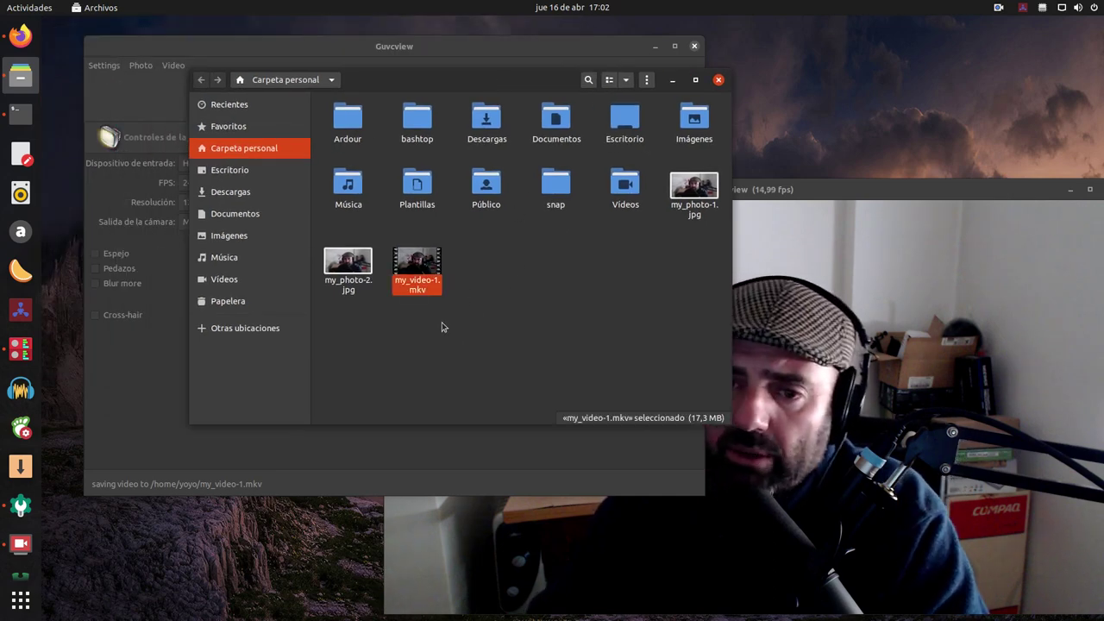
pyautogui.rightClick(415, 267)
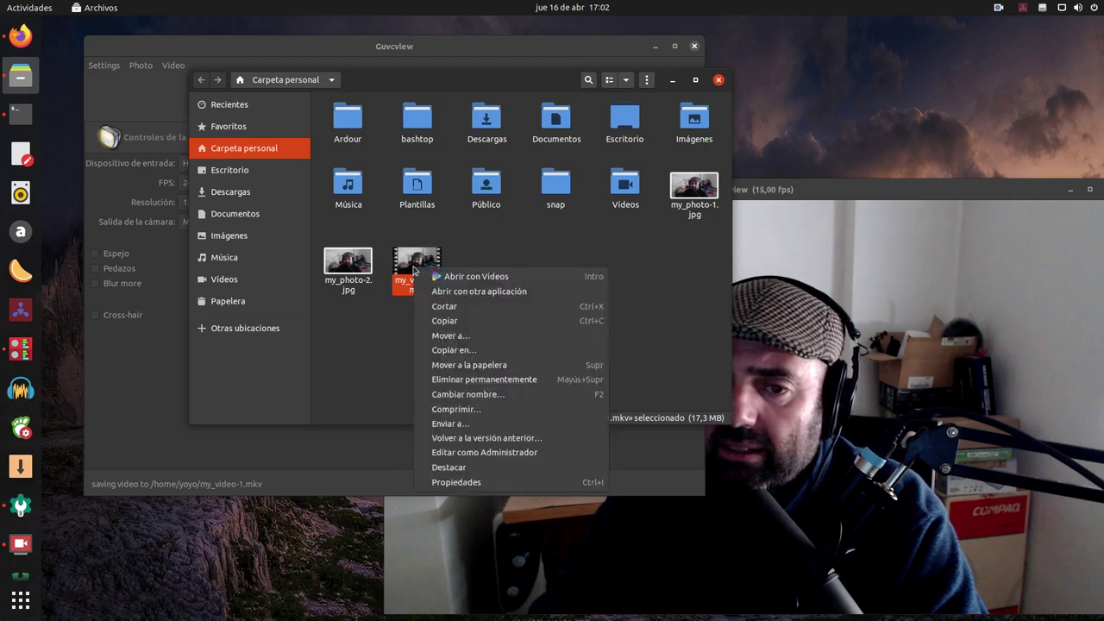
pyautogui.click(466, 278)
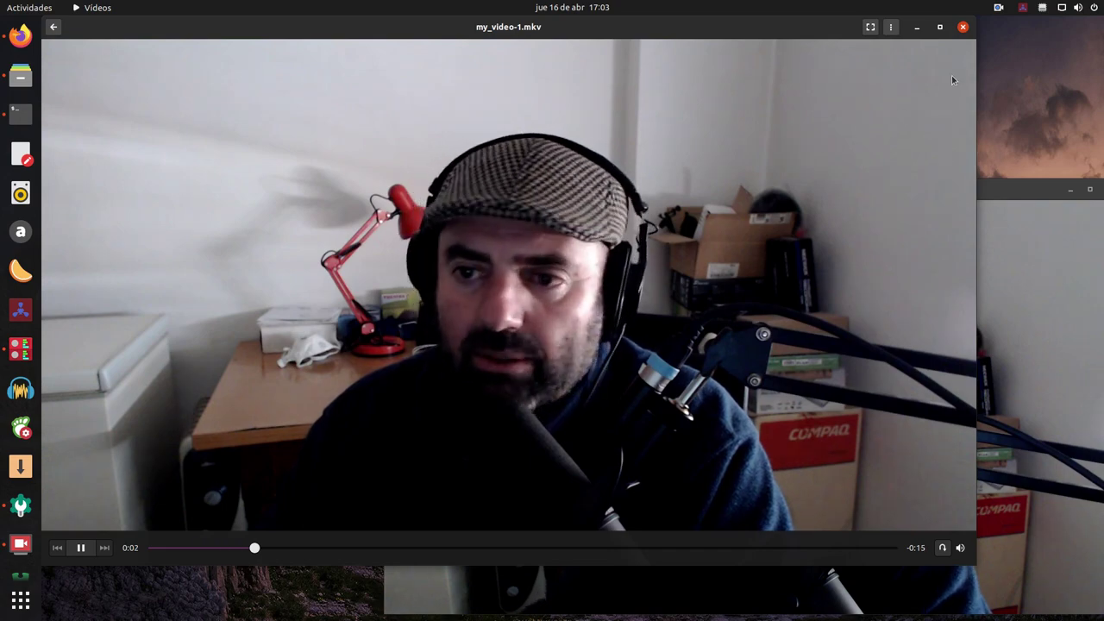
pyautogui.click(963, 28)
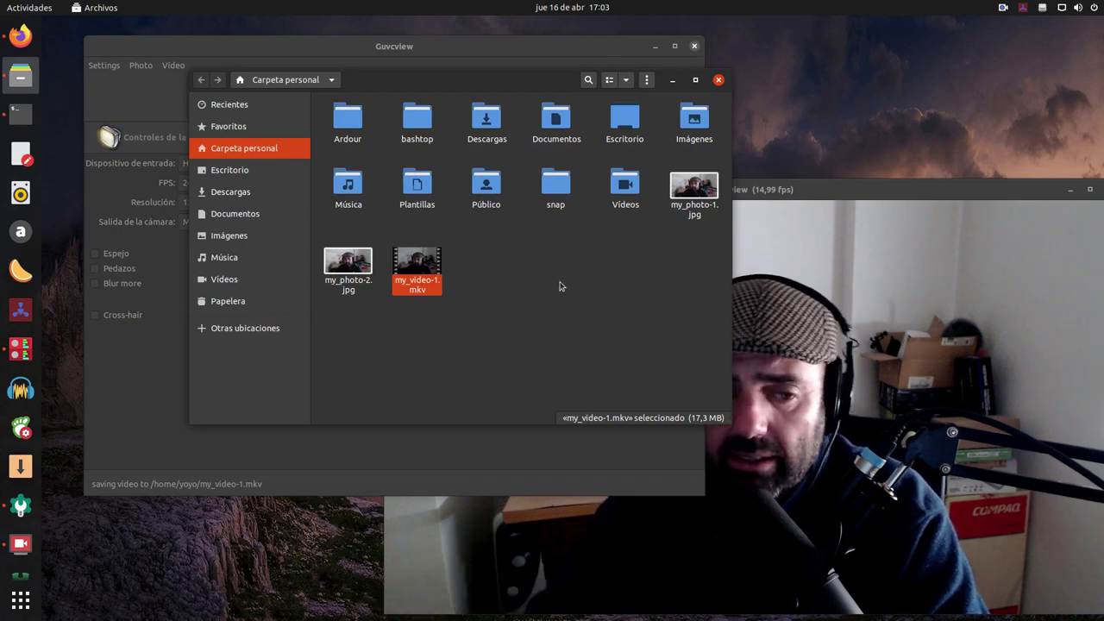
# Check the SimpleScreenRecorder recording status and the audio connections in Carla, minimizing each window after viewing it.
pyautogui.click(19, 545)
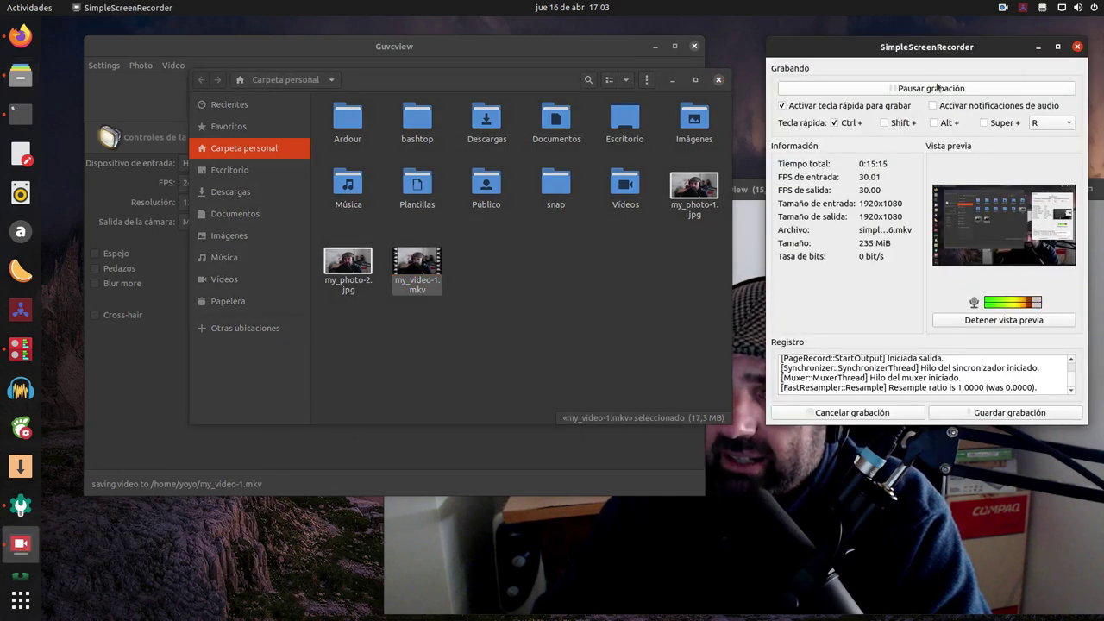
pyautogui.click(1039, 47)
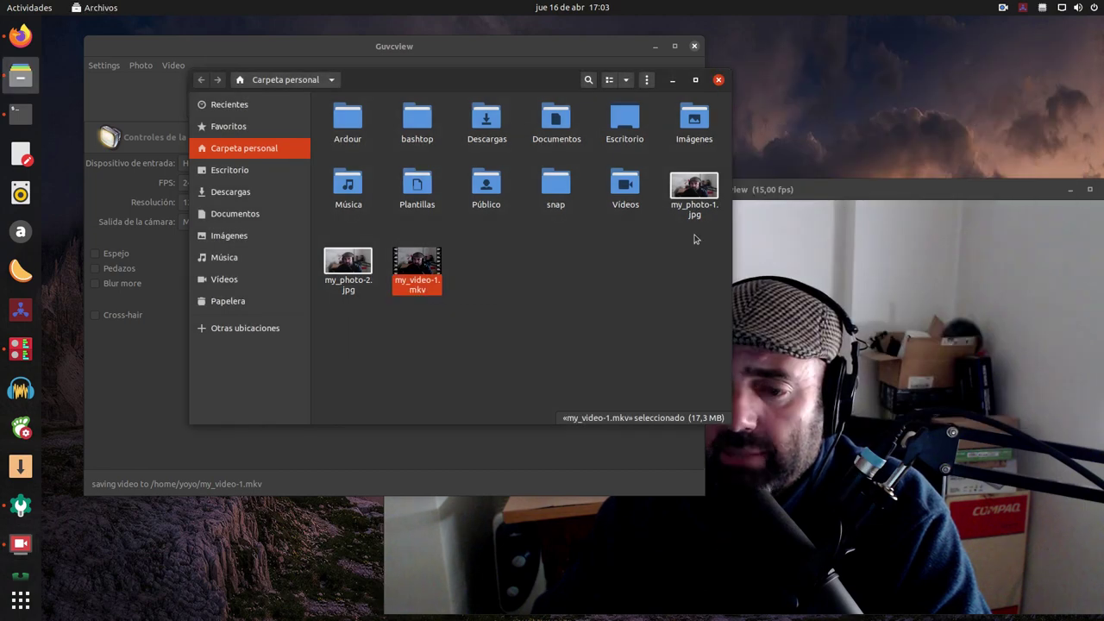
pyautogui.click(23, 348)
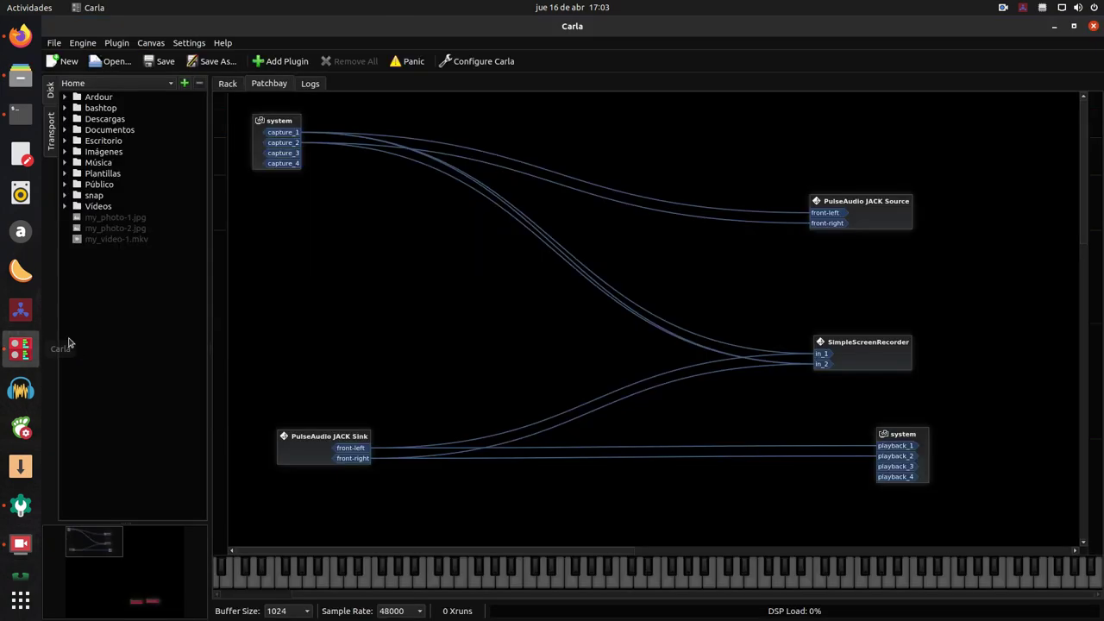
pyautogui.click(1053, 29)
# Return to guvcview, bring the controls window to the front, enable the Espejo filter, and start a new video capture.
pyautogui.click(915, 197)
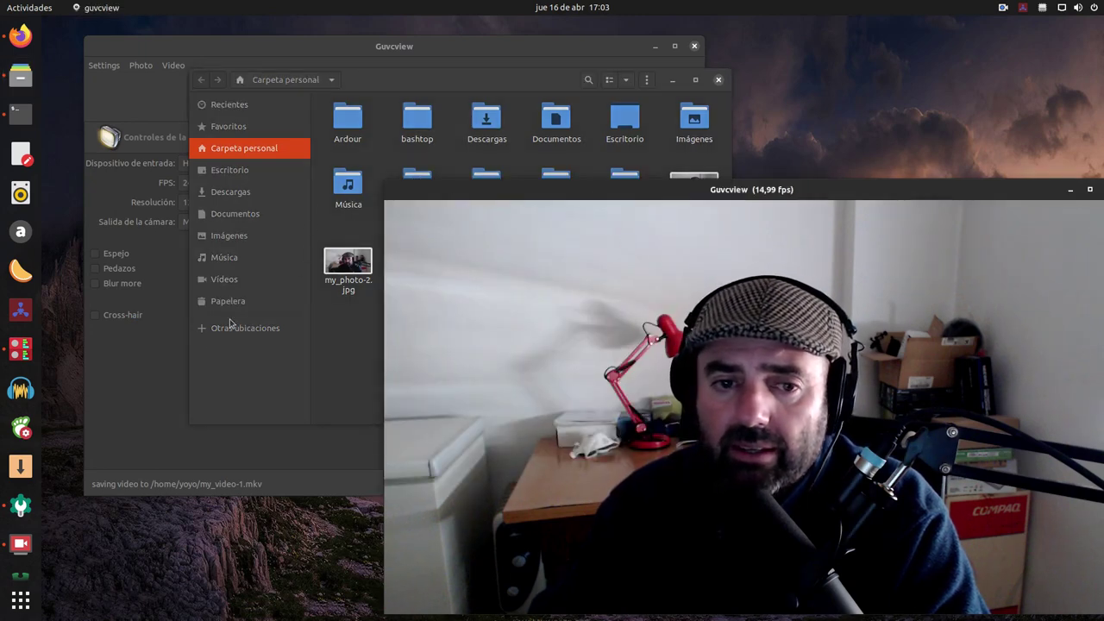
pyautogui.click(292, 462)
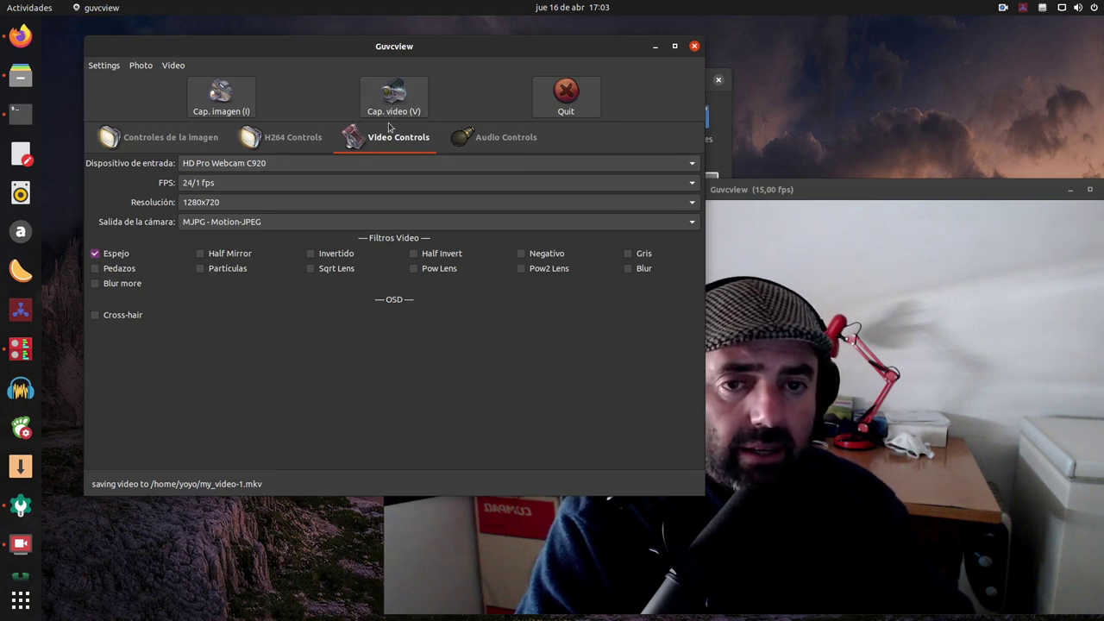
pyautogui.click(386, 96)
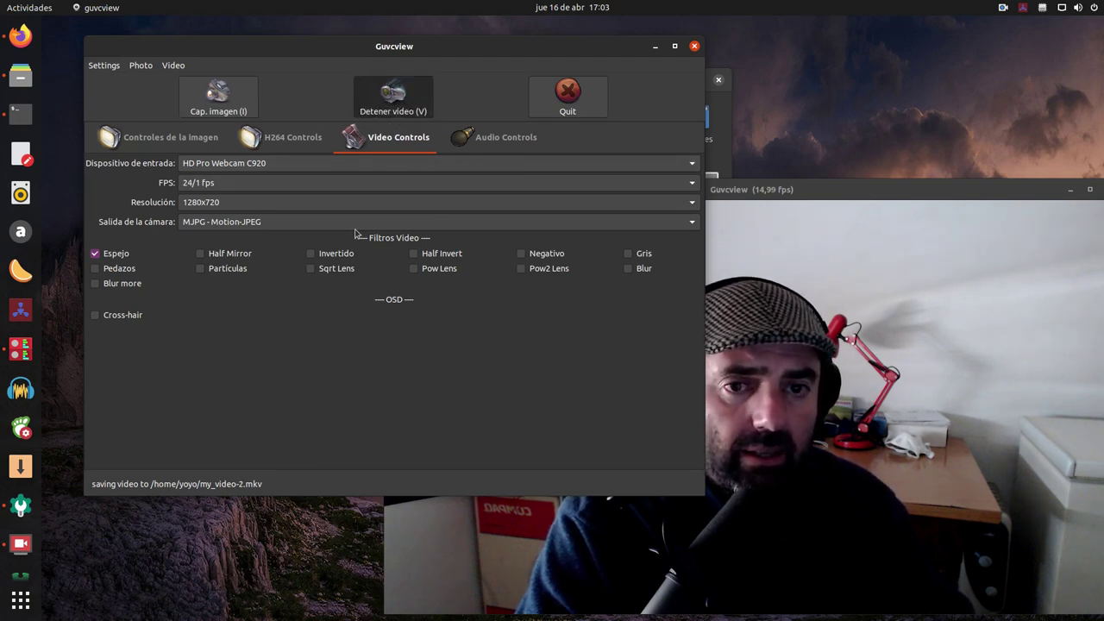
# Switch to Carla during the capture, move the alsa-jack node lower in the patchbay, examine its system capture connections, and minimize Carla.
pyautogui.click(21, 348)
pyautogui.click(114, 347)
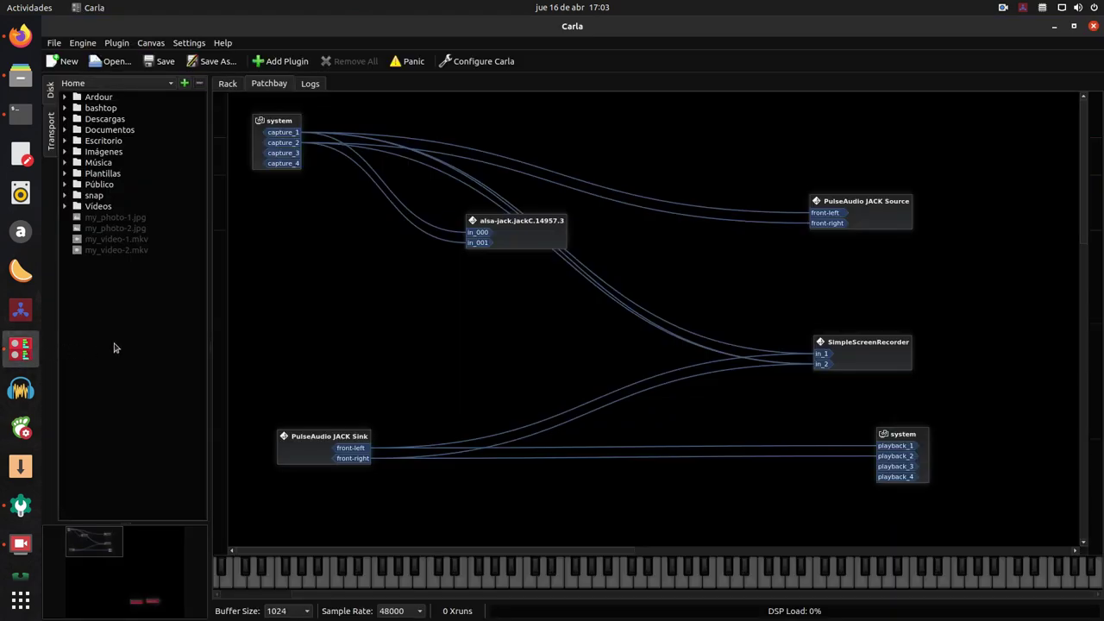
pyautogui.moveTo(528, 249); pyautogui.dragTo(499, 329)
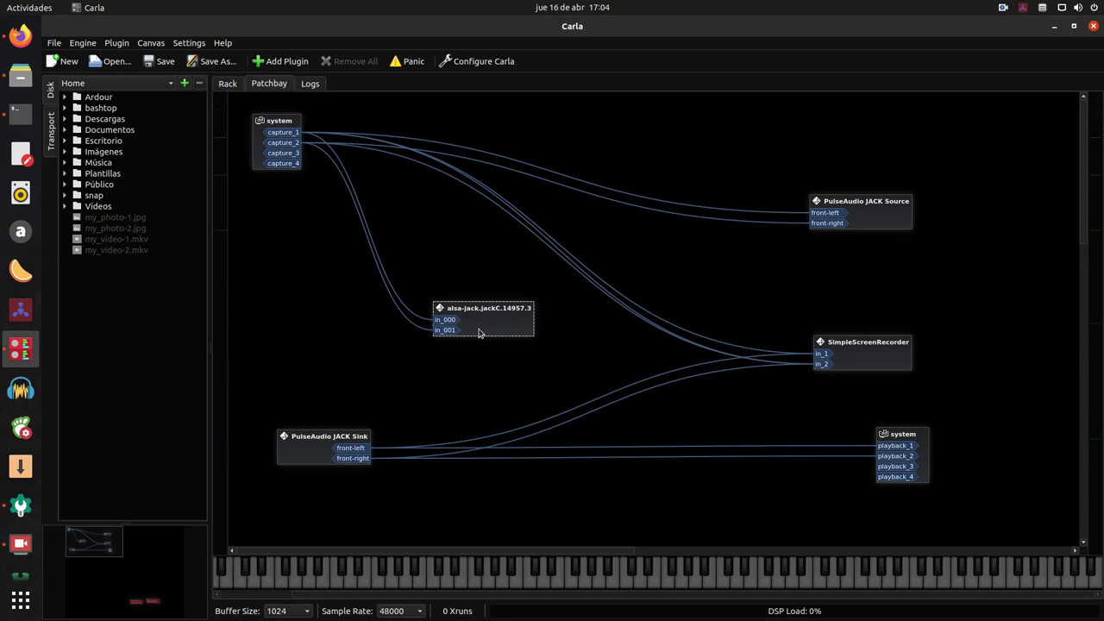
pyautogui.click(296, 134)
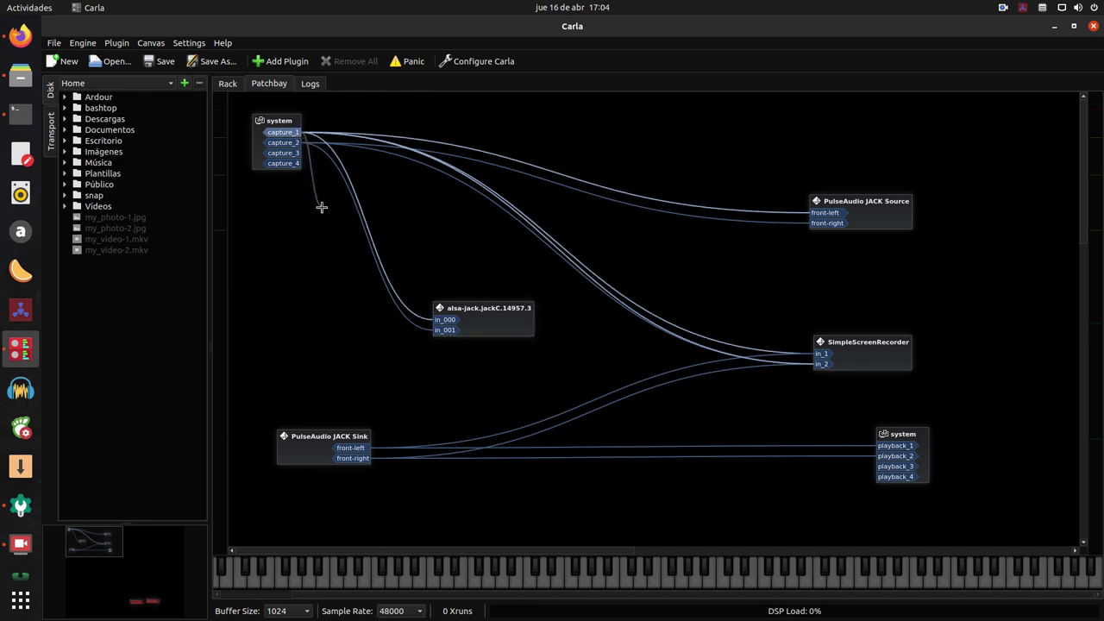
pyautogui.moveTo(335, 287)
pyautogui.mouseDown()
pyautogui.moveTo(389, 322)
pyautogui.moveTo(439, 318)
pyautogui.moveTo(444, 334)
pyautogui.moveTo(347, 292)
pyautogui.mouseUp()
pyautogui.click(1054, 27)
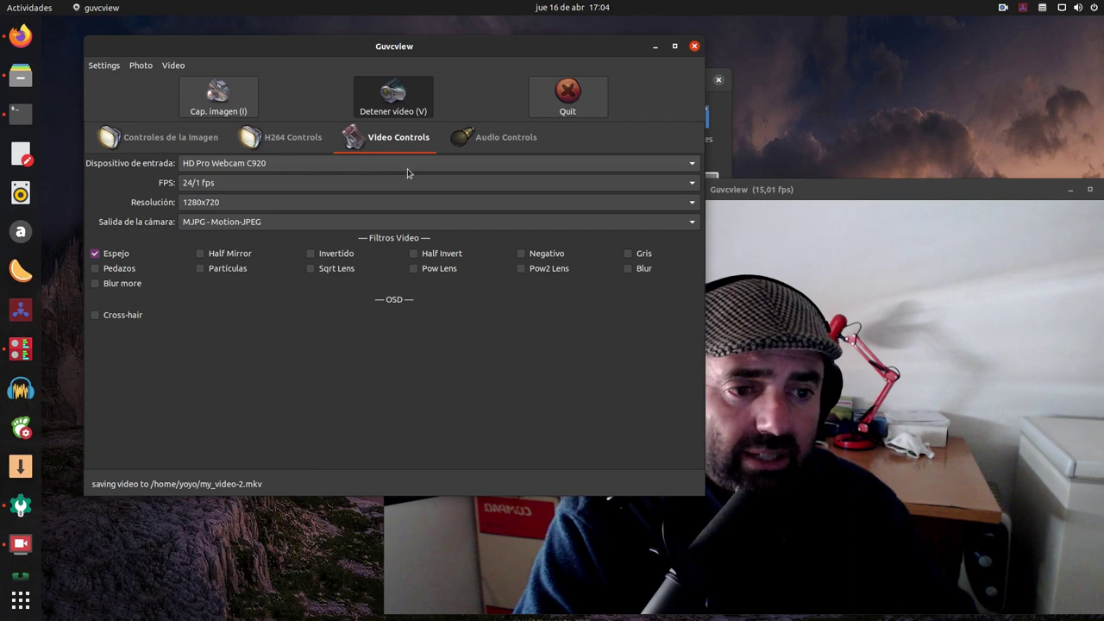
# Stop the video capture, minimize the controls window, play my_video-2.mkv from the home folder in Files, and close the player.
pyautogui.click(398, 109)
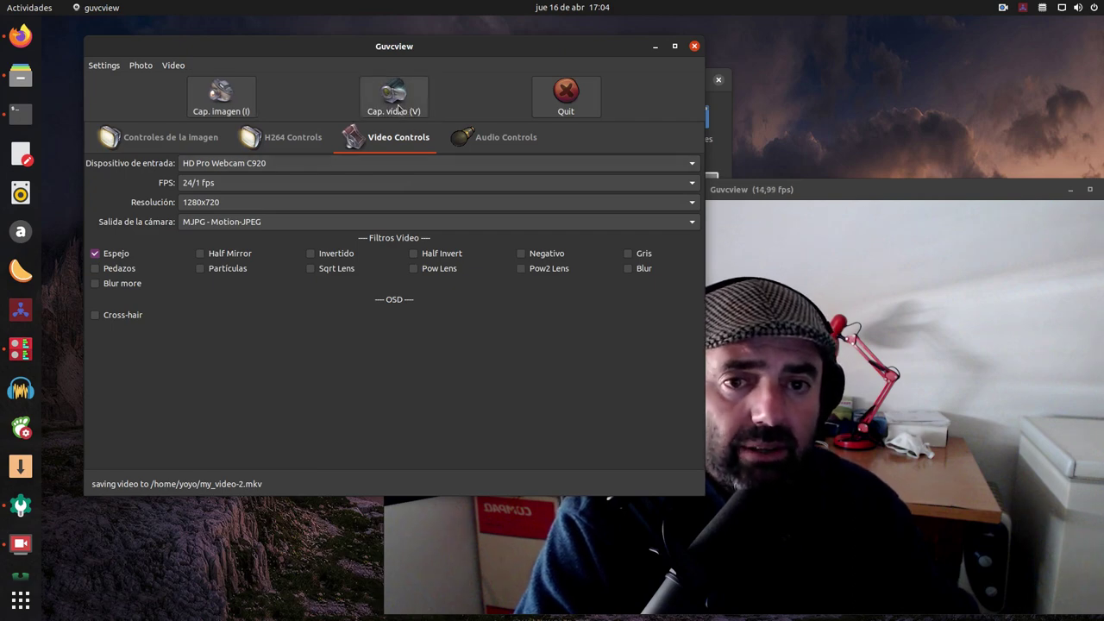
pyautogui.click(655, 46)
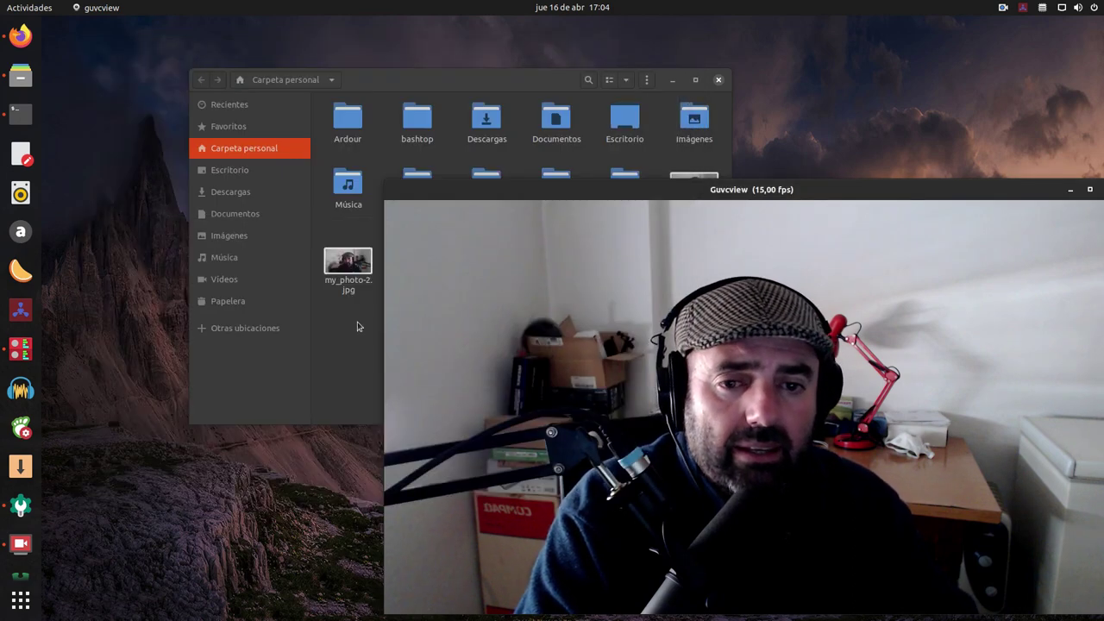
pyautogui.click(358, 326)
pyautogui.click(487, 268)
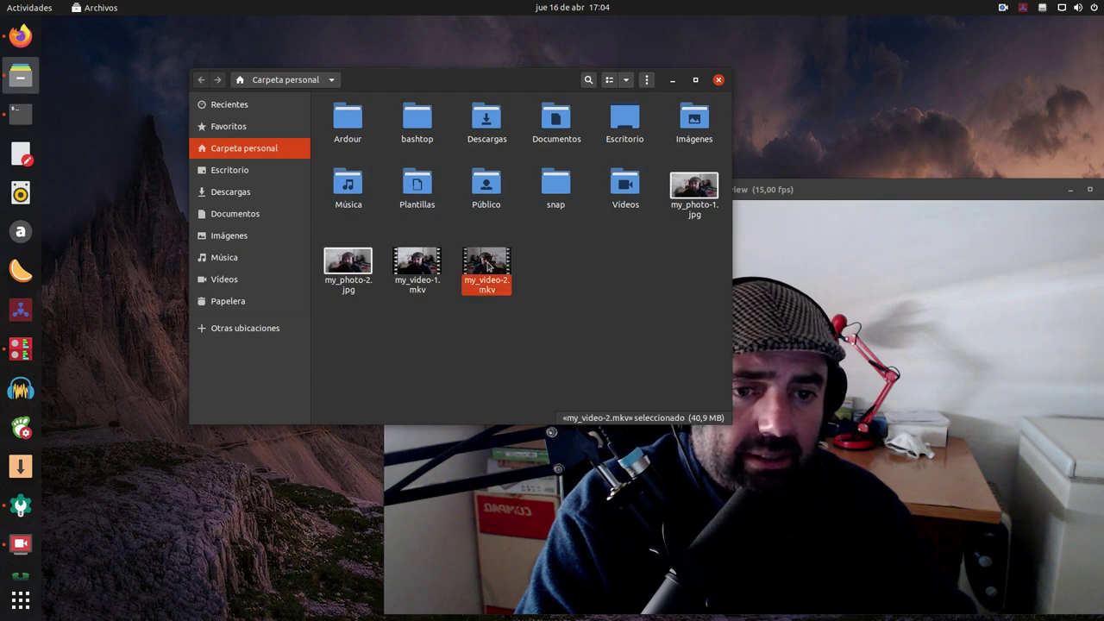
pyautogui.rightClick(488, 268)
pyautogui.click(532, 274)
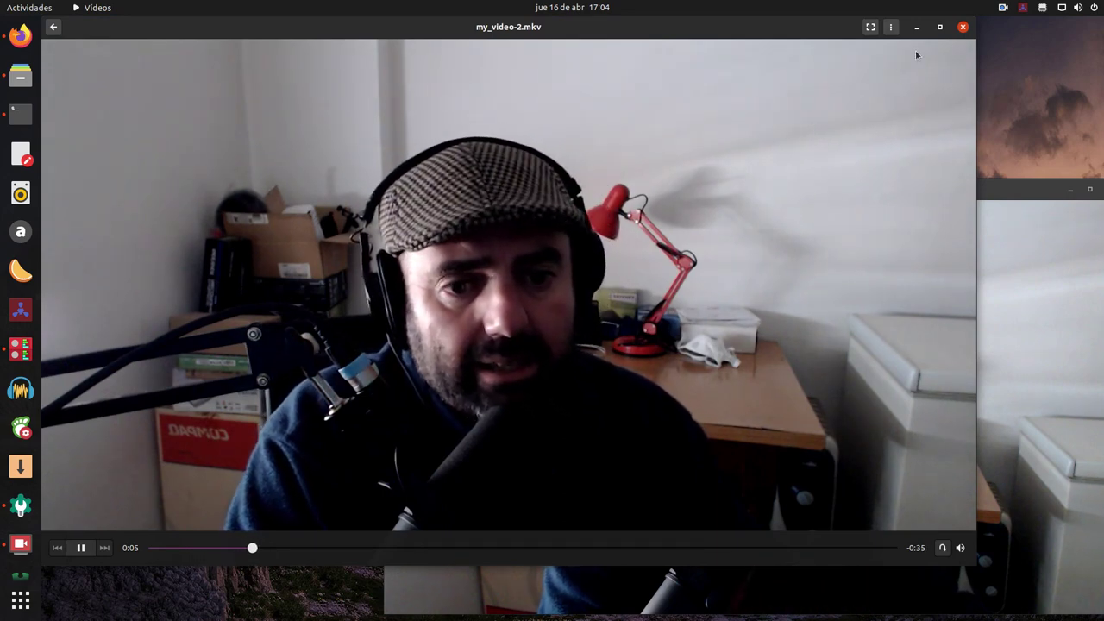
pyautogui.click(964, 27)
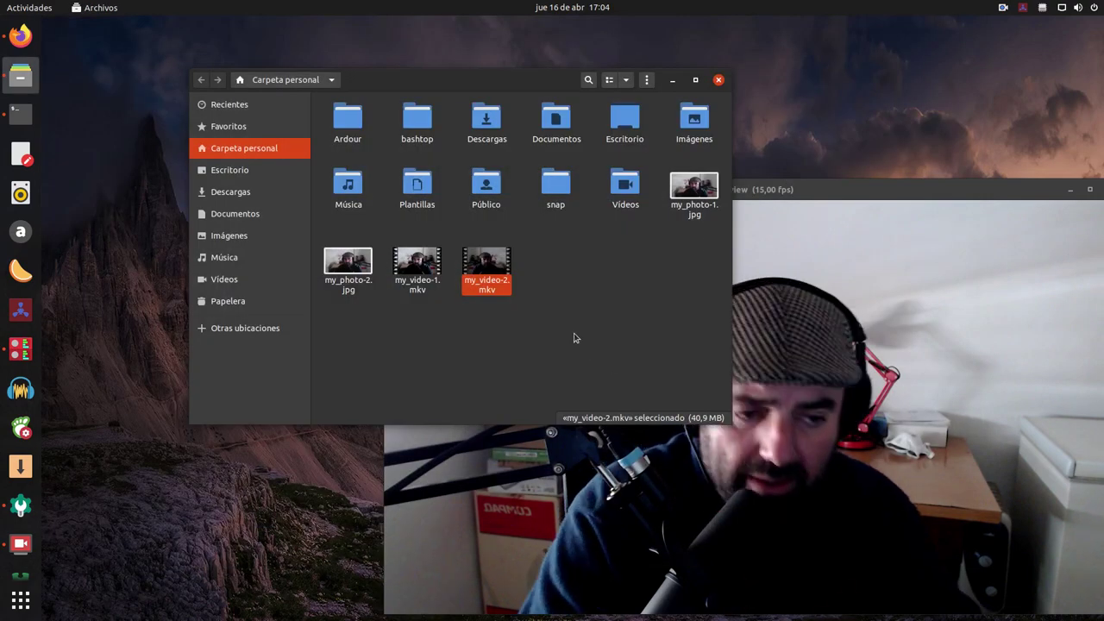
# Move the Files window higher on the desktop and reposition the camera preview beside it, overlapping part of the file list.
pyautogui.moveTo(508, 82); pyautogui.dragTo(428, 41)
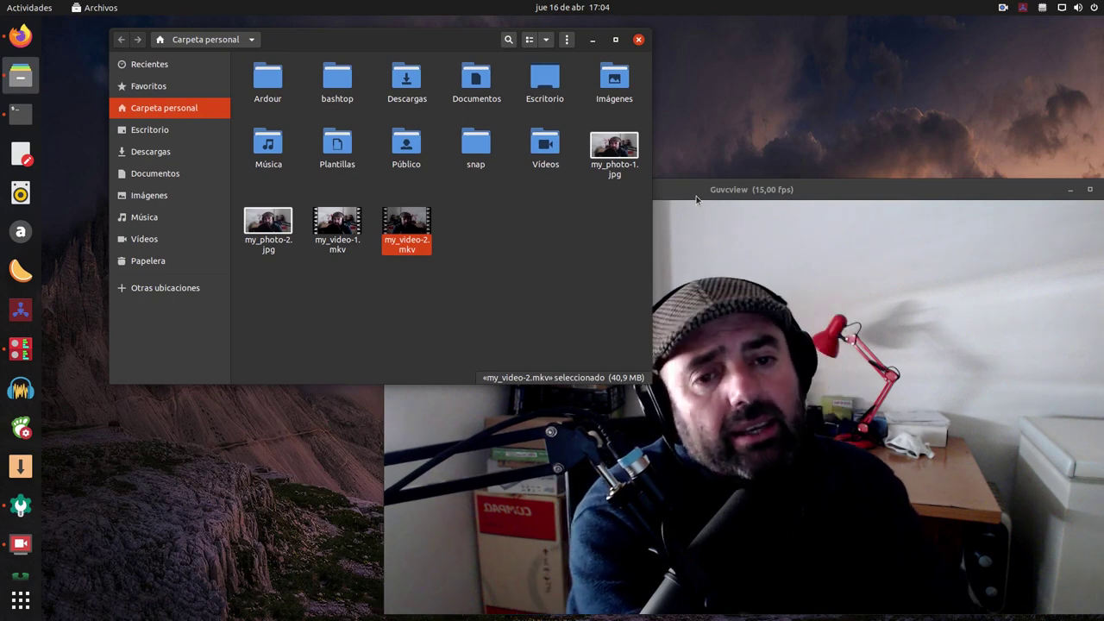
pyautogui.click(547, 282)
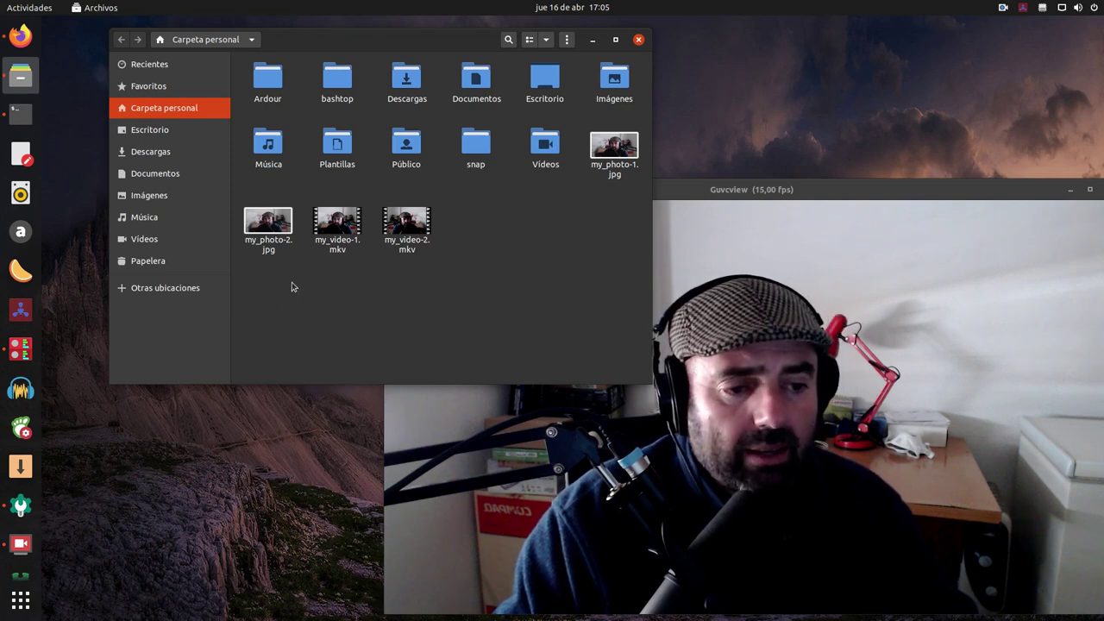
pyautogui.moveTo(695, 200); pyautogui.dragTo(495, 152)
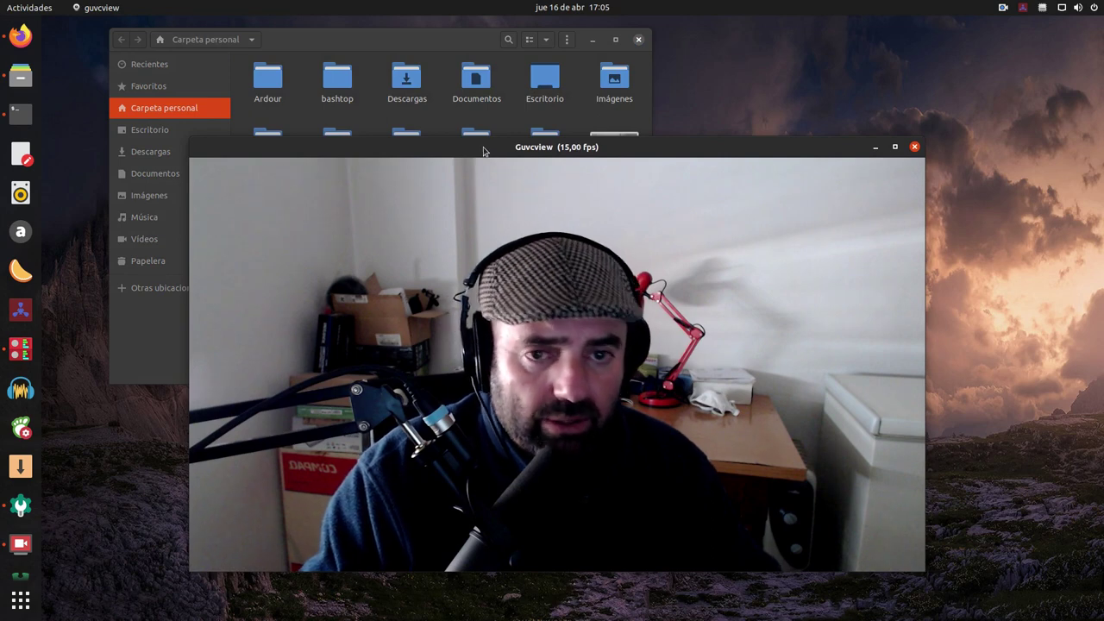
pyautogui.moveTo(314, 152); pyautogui.dragTo(483, 138)
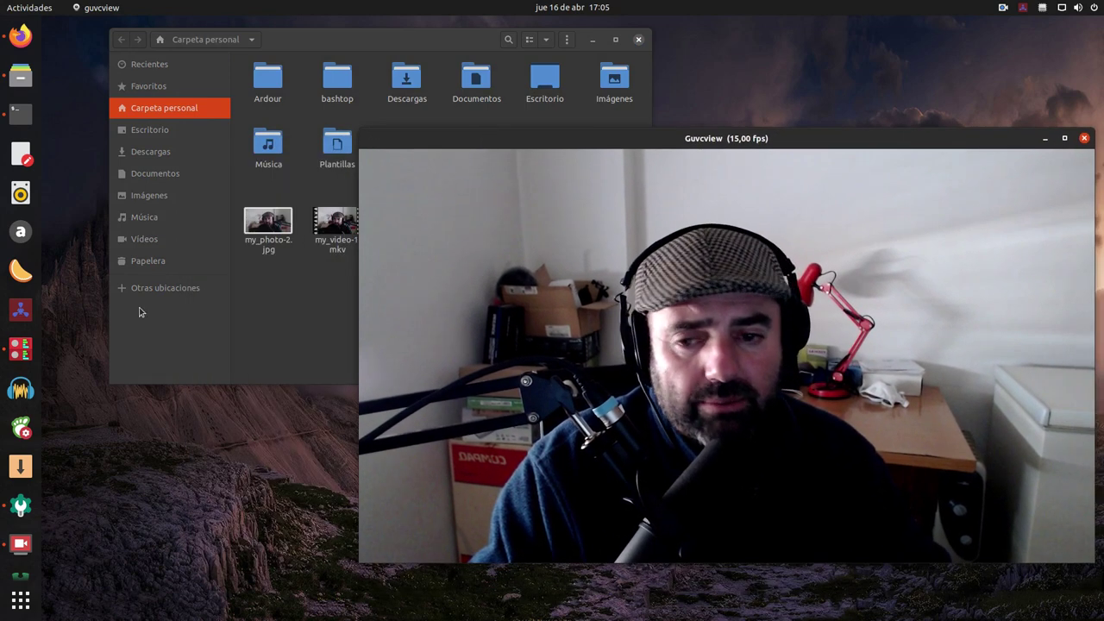
# Restore the guvcview controls window and turn off the Espejo video filter.
pyautogui.scroll(-3, 21, 517)
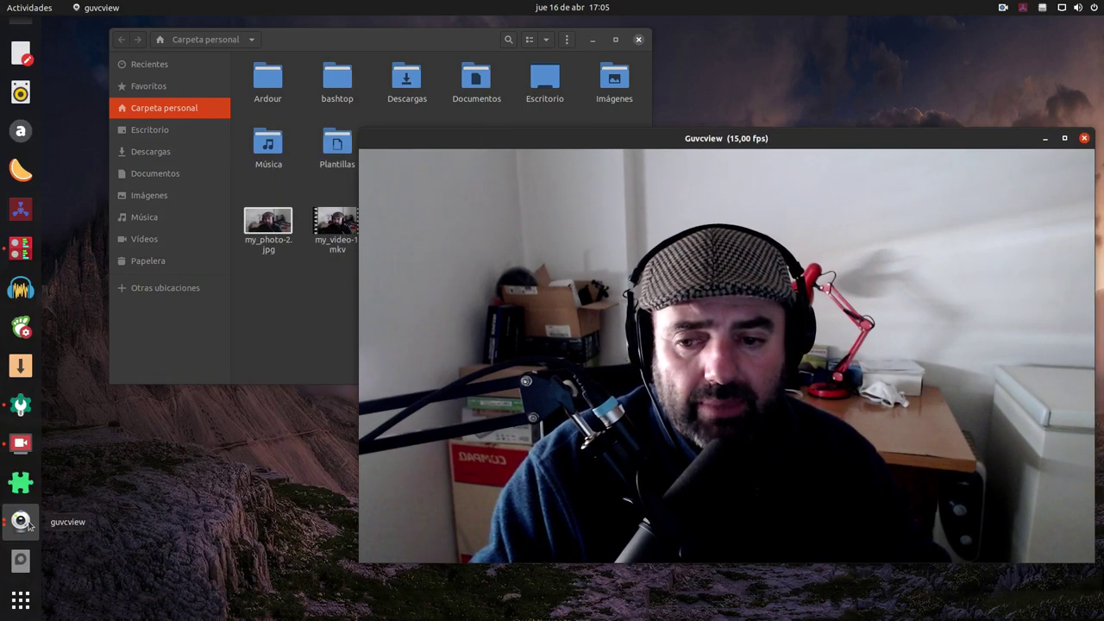
pyautogui.click(20, 522)
pyautogui.click(94, 471)
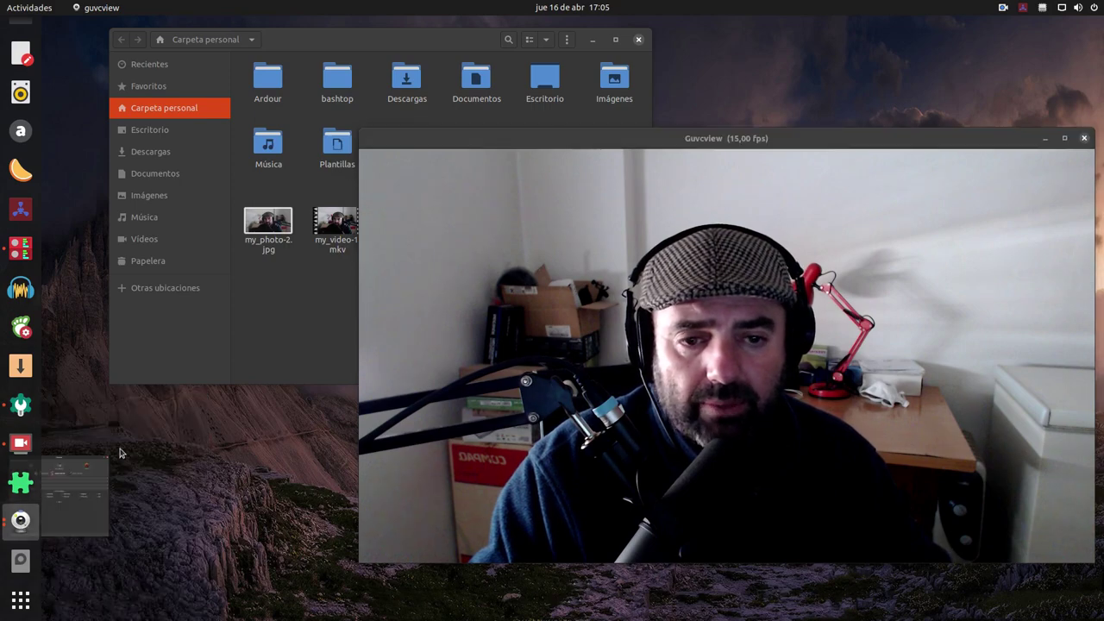
pyautogui.click(97, 254)
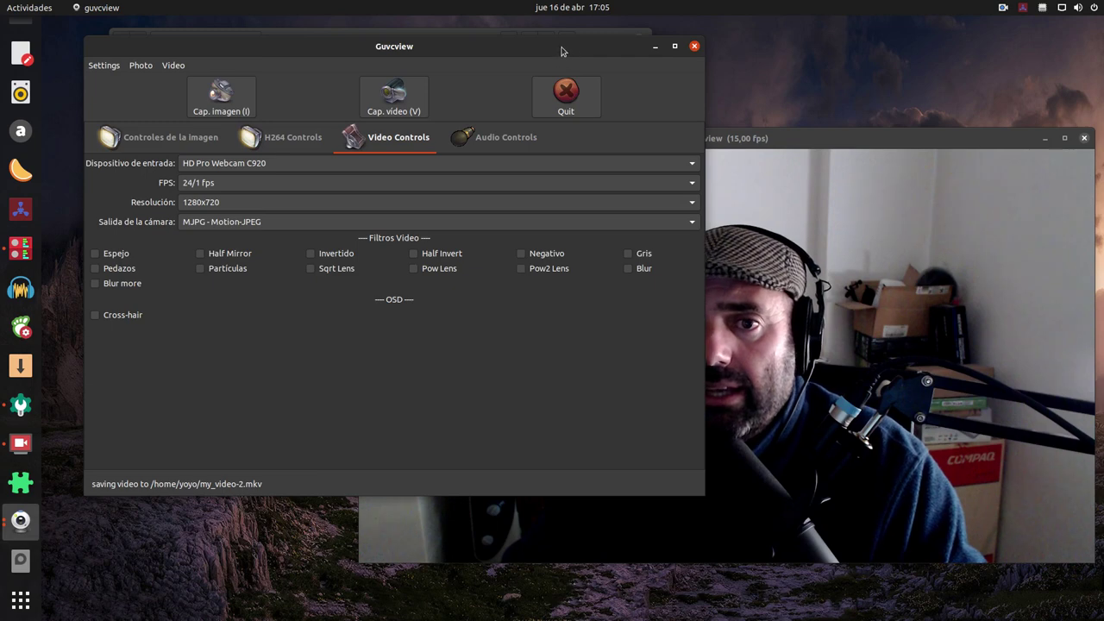
# Reposition the controls and camera preview windows, and set the camera resolution to 640x360.
pyautogui.moveTo(553, 40); pyautogui.dragTo(519, 28)
pyautogui.moveTo(776, 140); pyautogui.dragTo(751, 155)
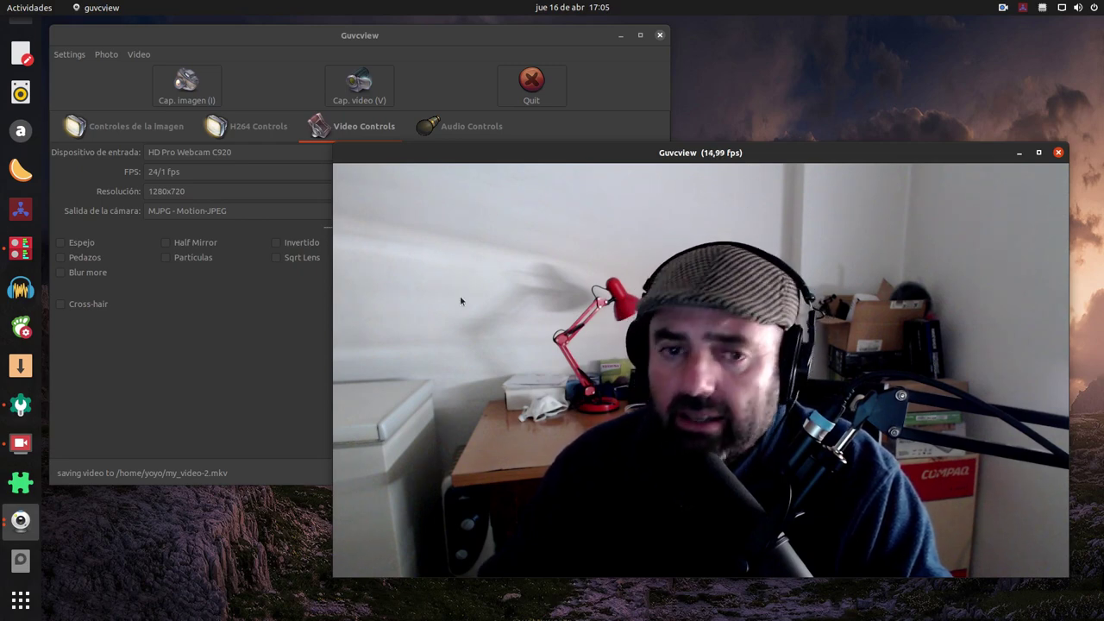
pyautogui.click(245, 362)
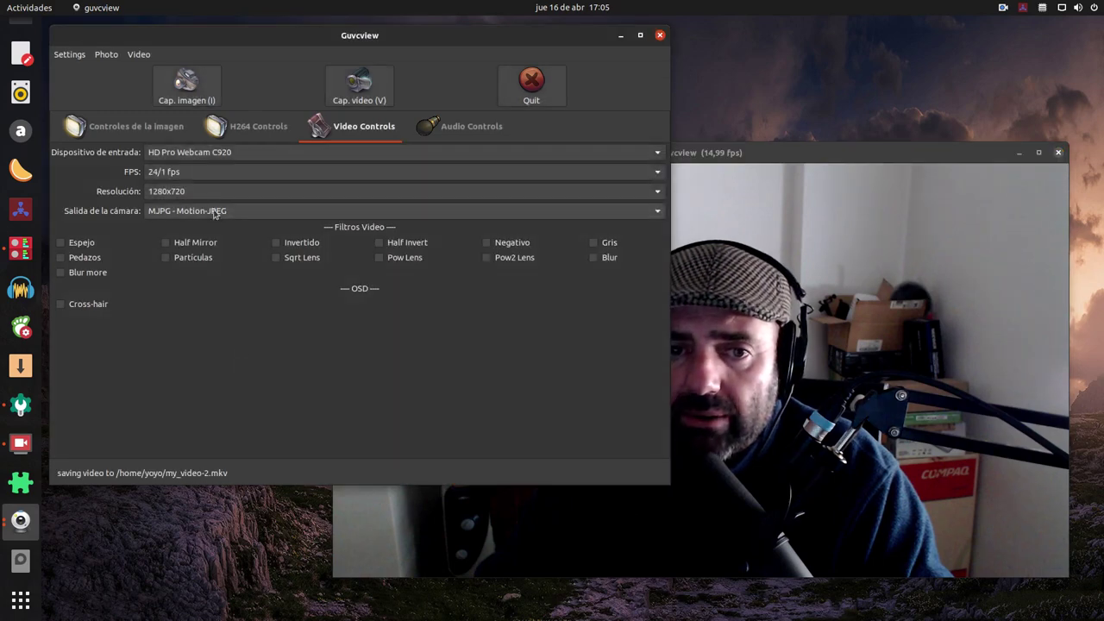
pyautogui.click(206, 193)
pyautogui.click(187, 94)
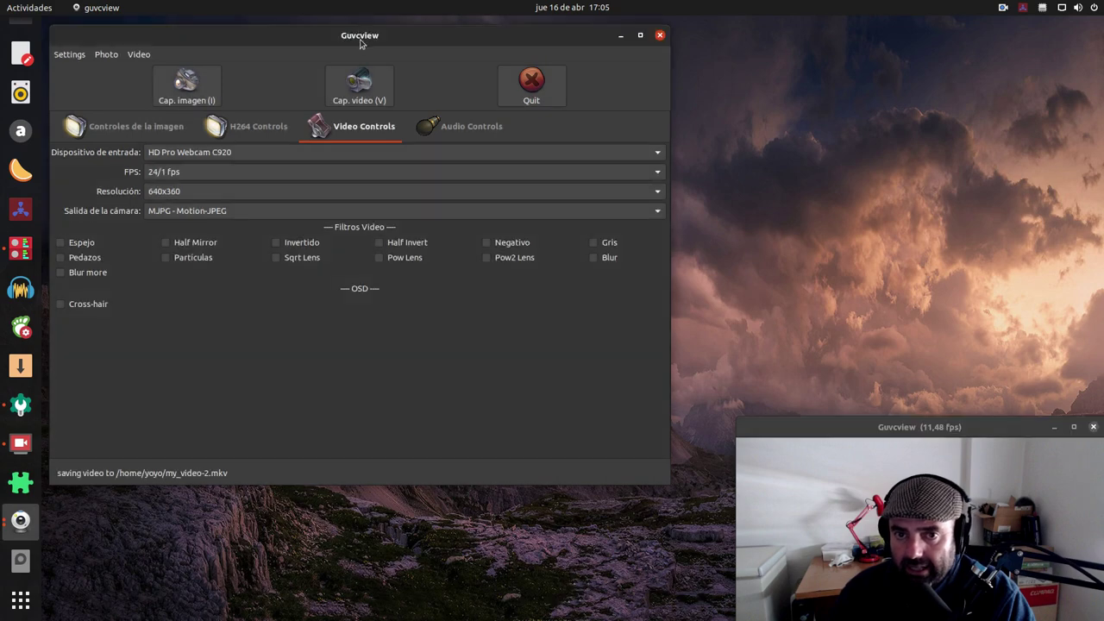
# Move the guvcview controls window aside, minimize the Files window behind it, and place the controls higher on the desktop.
pyautogui.moveTo(360, 36); pyautogui.dragTo(420, 58)
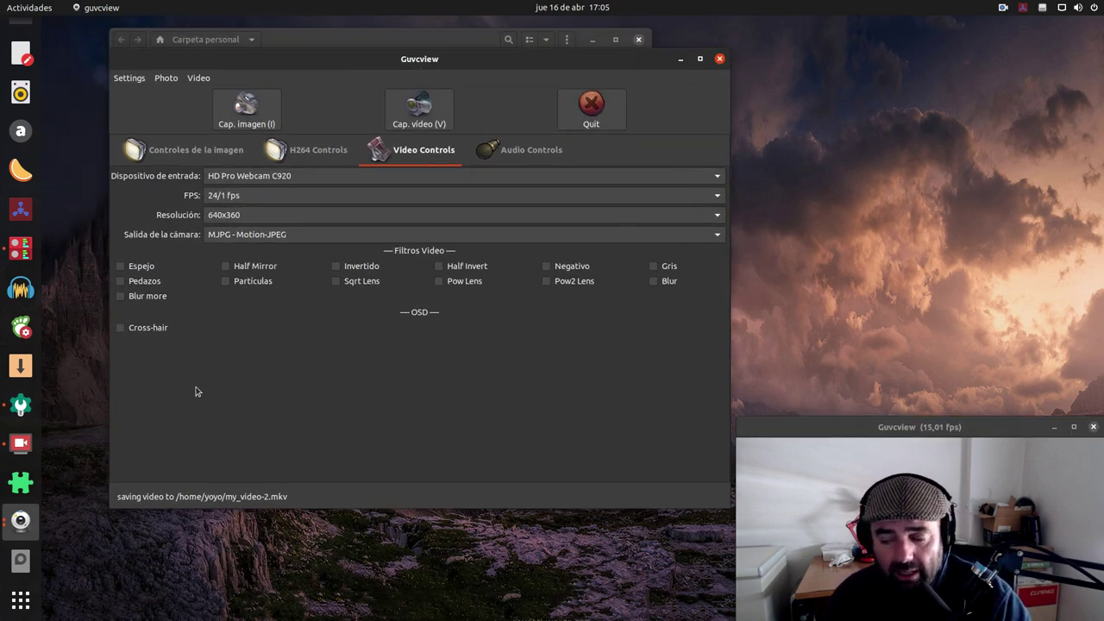
pyautogui.moveTo(374, 60); pyautogui.dragTo(353, 86)
pyautogui.click(389, 53)
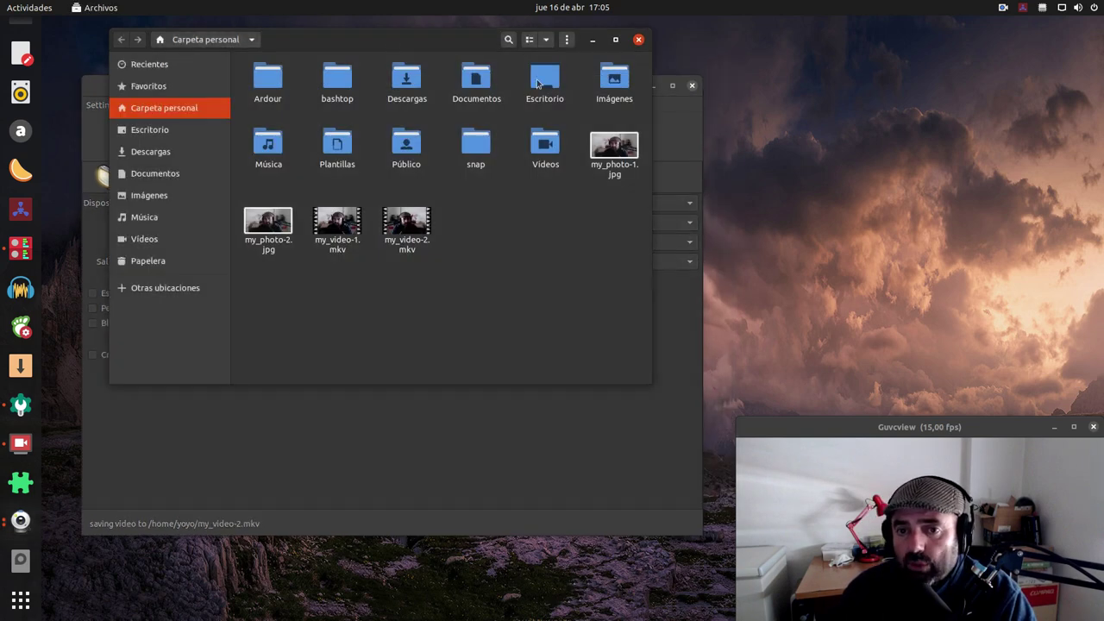
pyautogui.click(591, 41)
pyautogui.moveTo(354, 90); pyautogui.dragTo(330, 56)
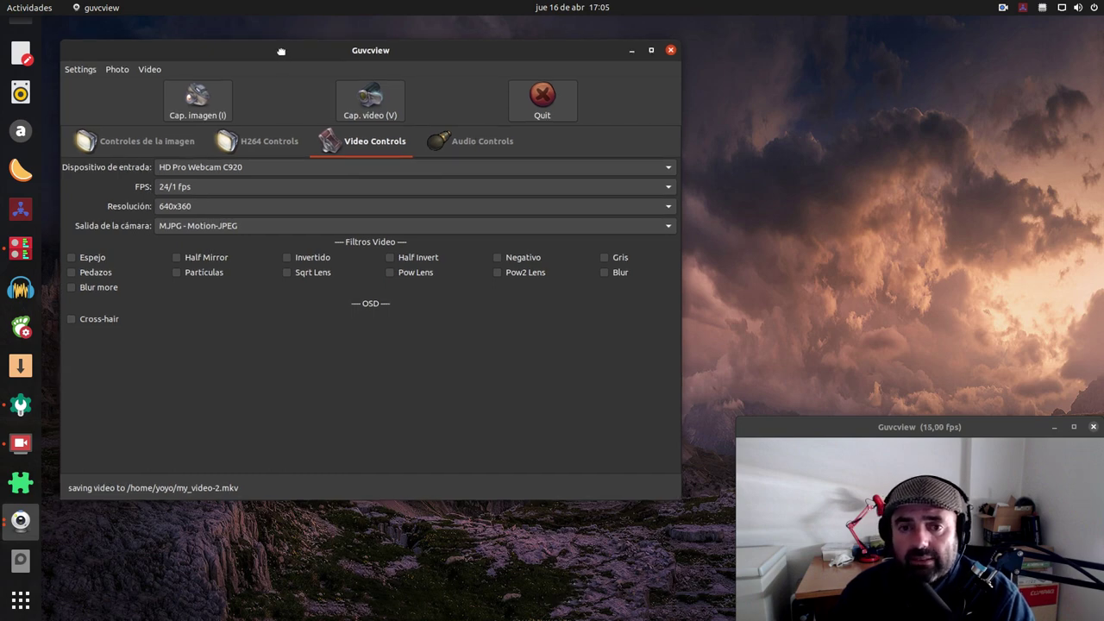
pyautogui.moveTo(278, 62); pyautogui.dragTo(280, 57)
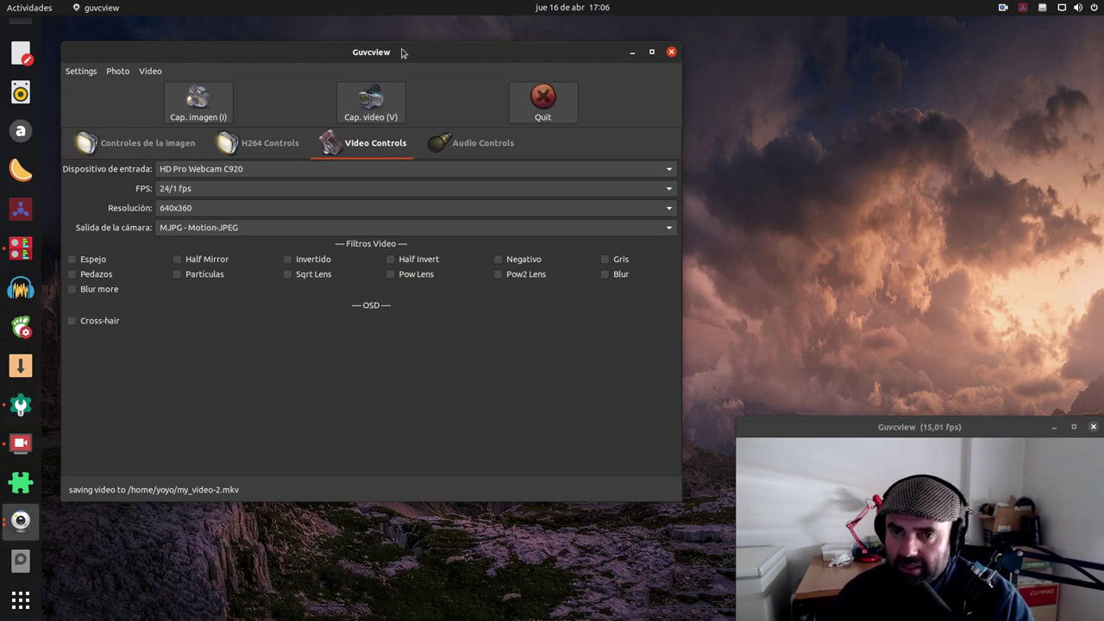
pyautogui.moveTo(397, 50)
pyautogui.mouseDown()
pyautogui.moveTo(450, 48)
pyautogui.moveTo(392, 36)
pyautogui.mouseUp()
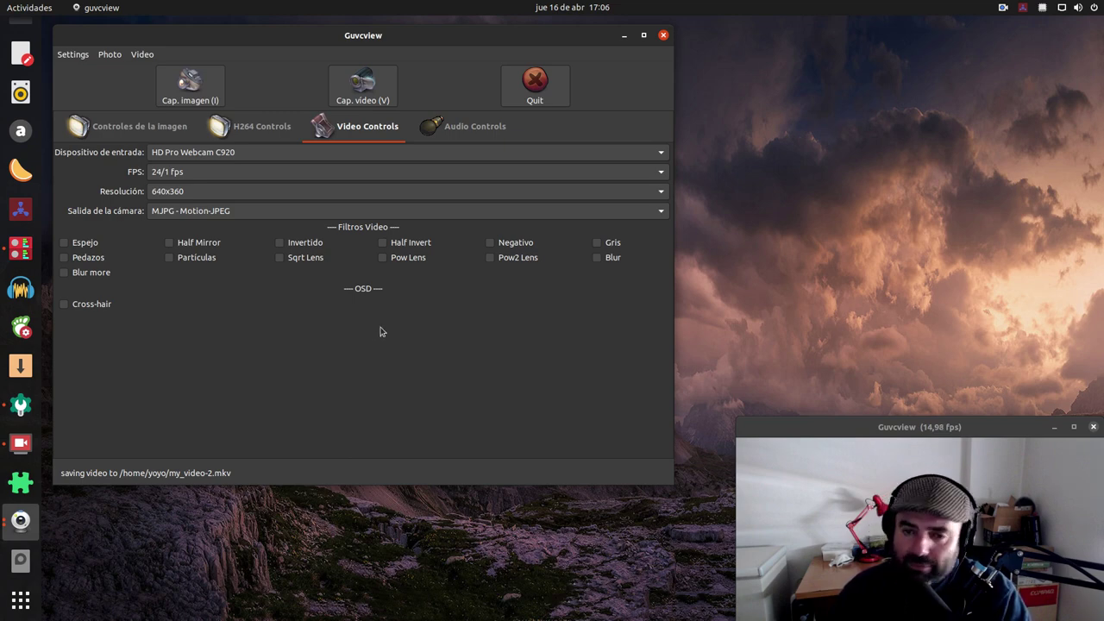
pyautogui.moveTo(399, 48); pyautogui.dragTo(415, 40)
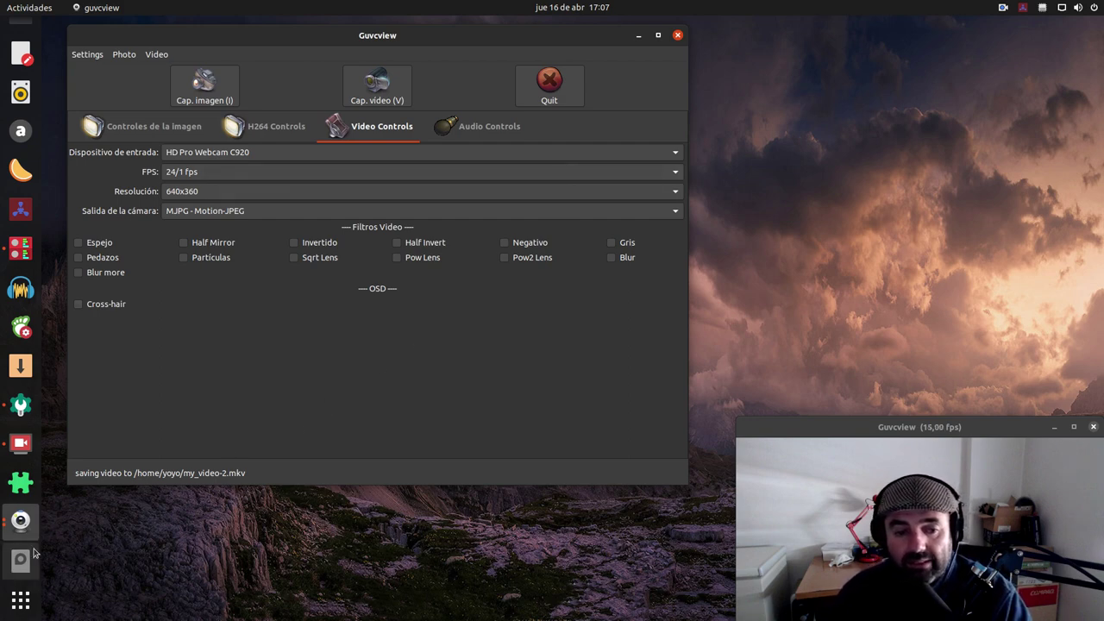
# Switch to SimpleScreenRecorder and move its window up, clear of the camera preview.
pyautogui.click(20, 443)
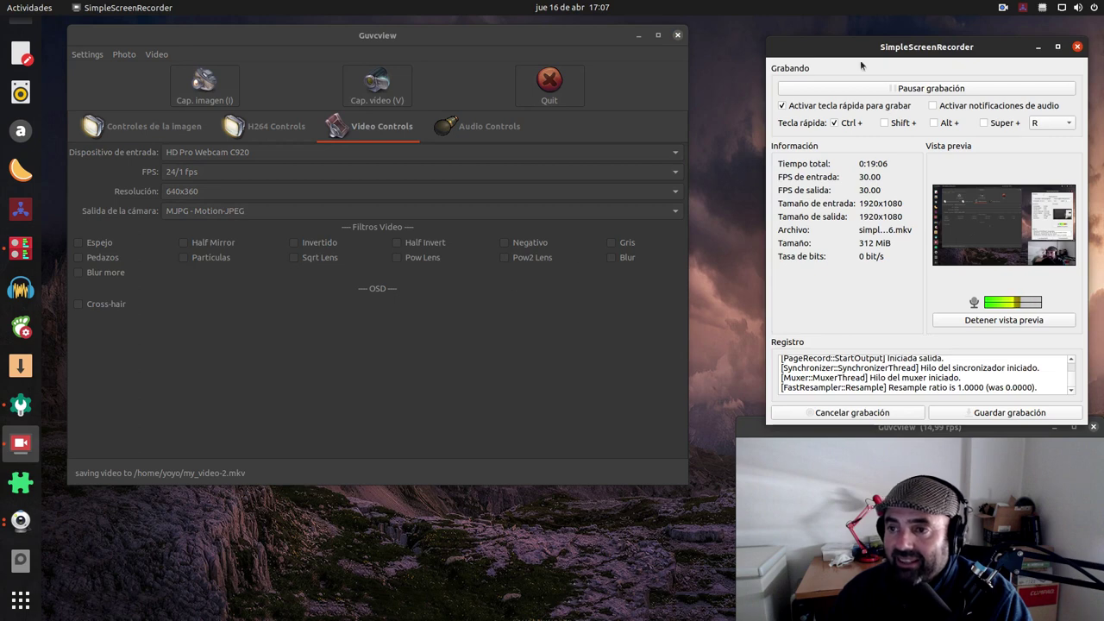
pyautogui.moveTo(865, 51); pyautogui.dragTo(837, 38)
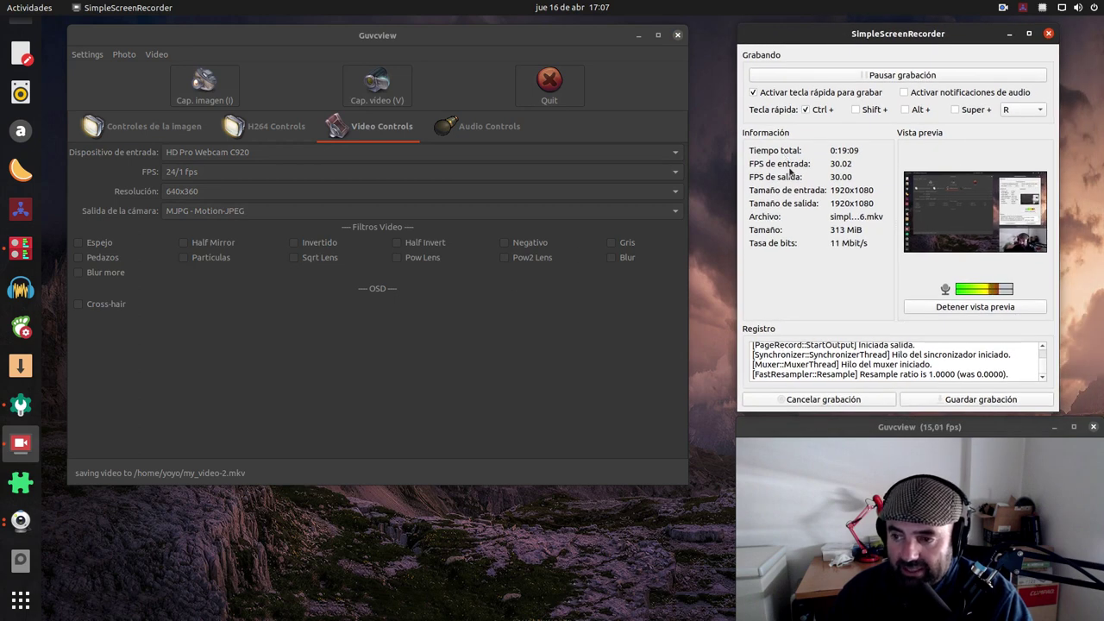